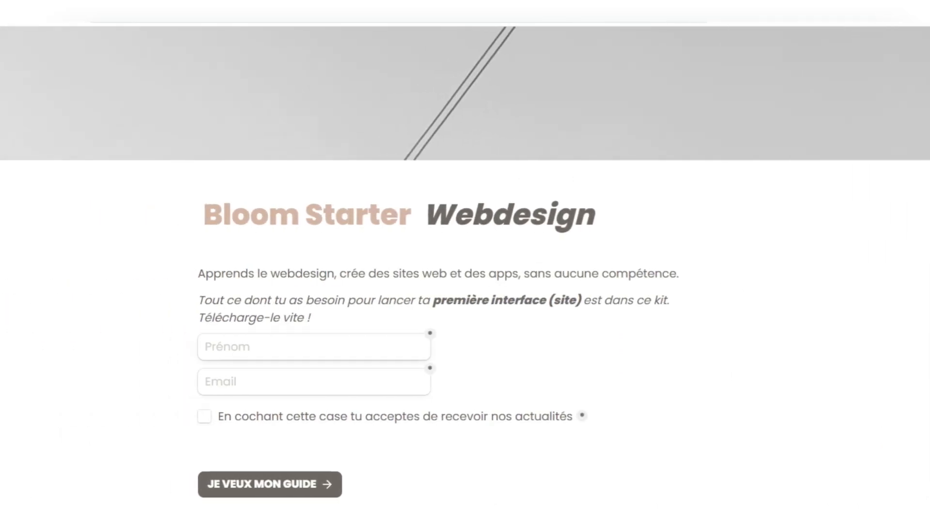
{"action": "left_click", "coordinate": [314, 347]}
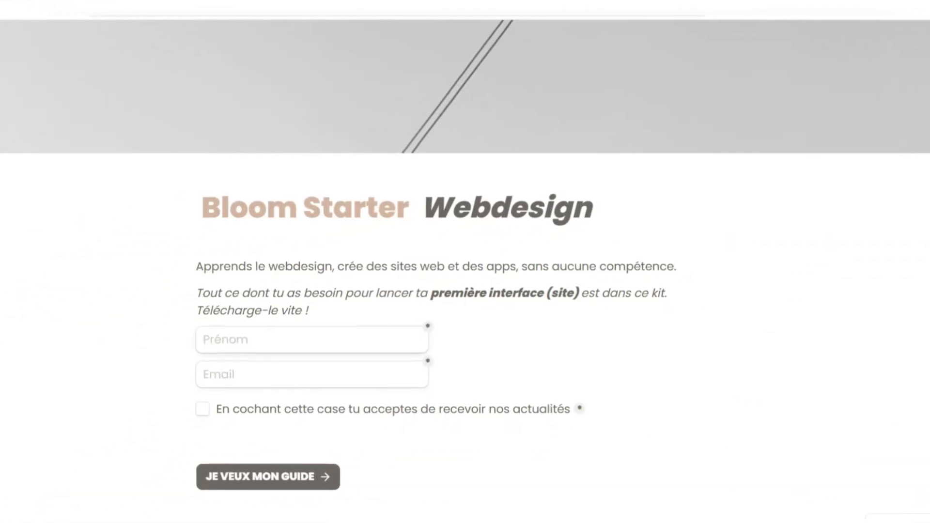
{"action": "left_click", "coordinate": [291, 340]}
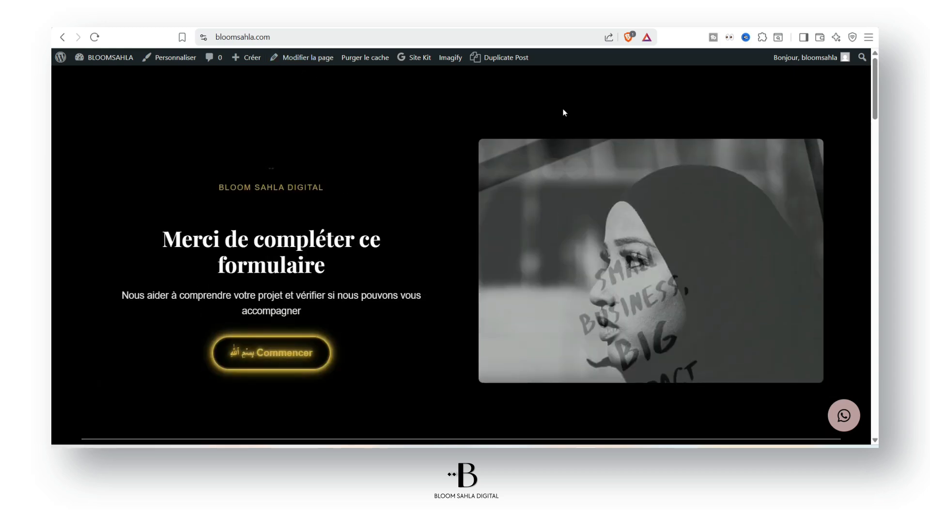
Step: Open the Portefolio page from the projects section of the site's home page
{"action": "scroll", "coordinate": [289, 207], "scroll_direction": "down", "scroll_amount": 5}
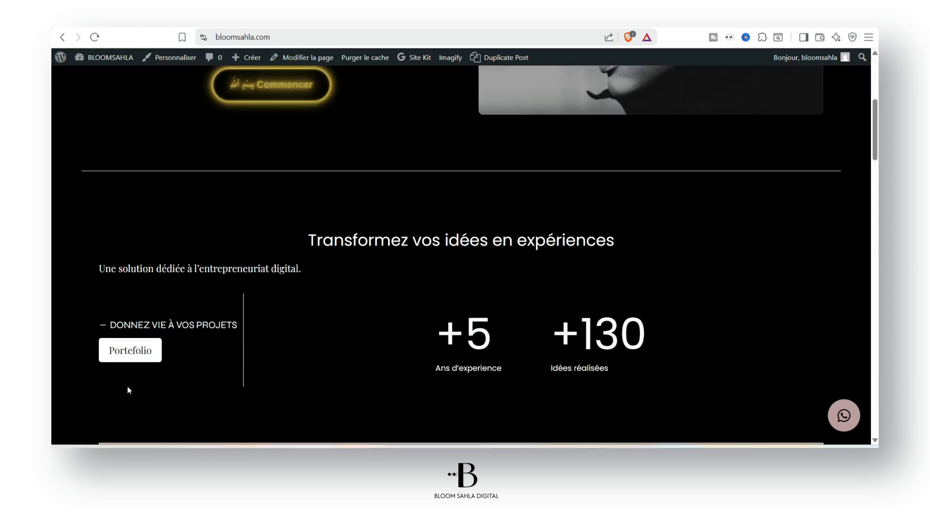
{"action": "left_click", "coordinate": [124, 353]}
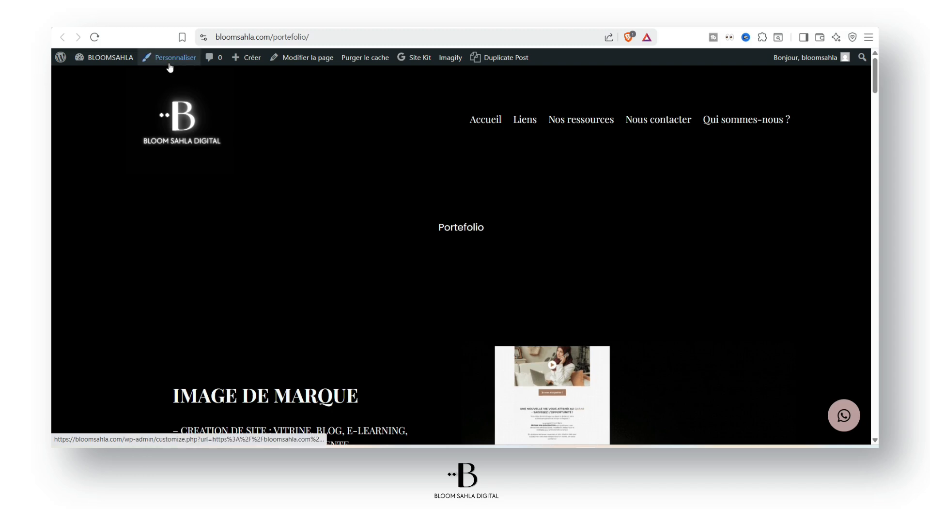
Step: Go to the WordPress administration, open the theme customizer, and dismiss the autosave notice
{"action": "left_click", "coordinate": [55, 62]}
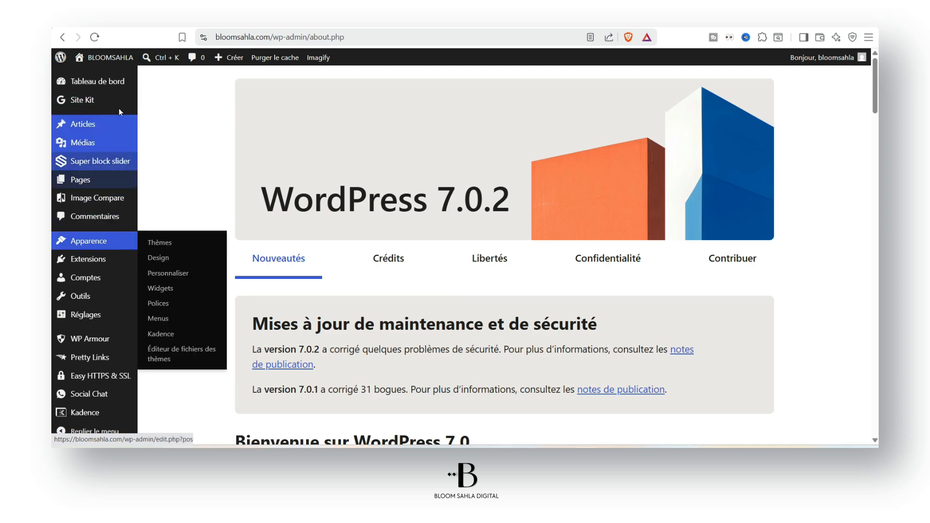
{"action": "mouse_move", "coordinate": [127, 243]}
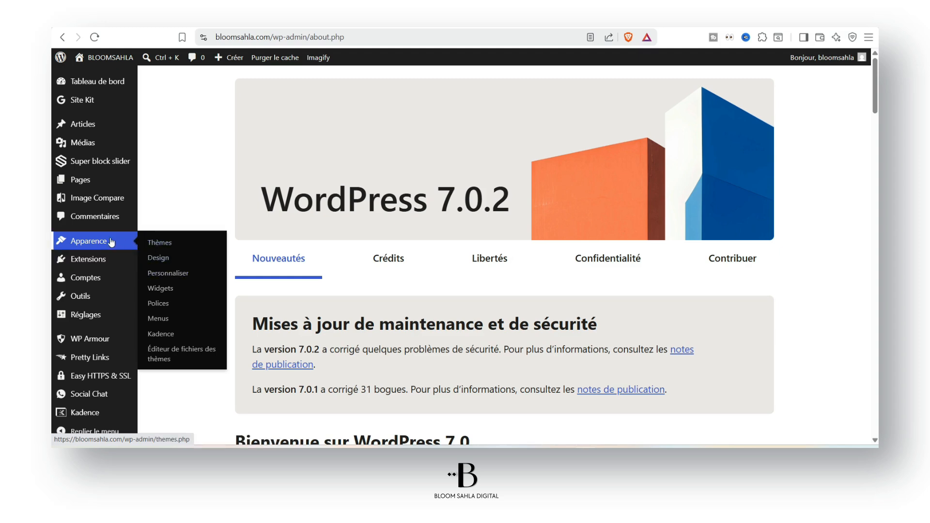
{"action": "left_click", "coordinate": [158, 275]}
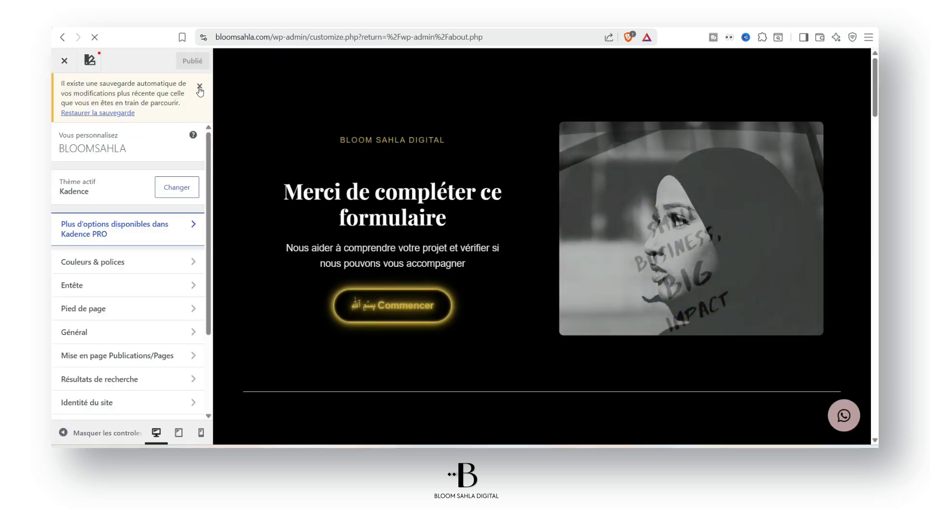
{"action": "left_click", "coordinate": [200, 87]}
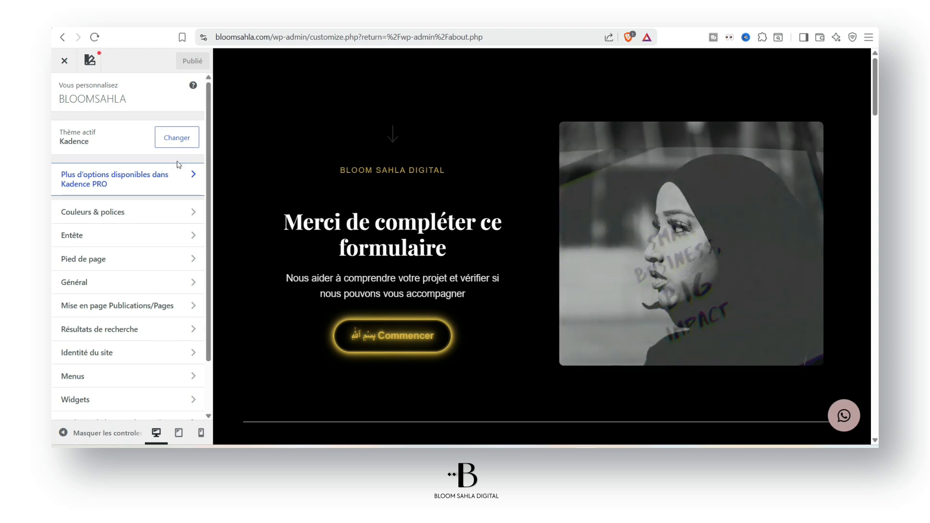
Step: Look through the customizer sections, open the header settings (Entête), and hide the header builder
{"action": "scroll", "coordinate": [156, 173], "scroll_direction": "down", "scroll_amount": 2}
{"action": "scroll", "coordinate": [87, 121], "scroll_direction": "up", "scroll_amount": 2}
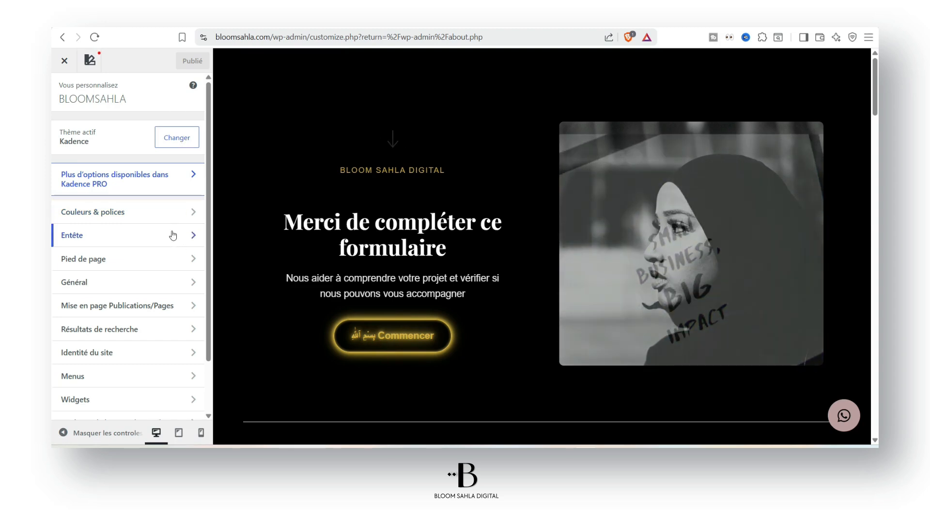
{"action": "scroll", "coordinate": [129, 217], "scroll_direction": "down", "scroll_amount": 2}
{"action": "scroll", "coordinate": [141, 178], "scroll_direction": "up", "scroll_amount": 2}
{"action": "scroll", "coordinate": [143, 228], "scroll_direction": "down", "scroll_amount": 2}
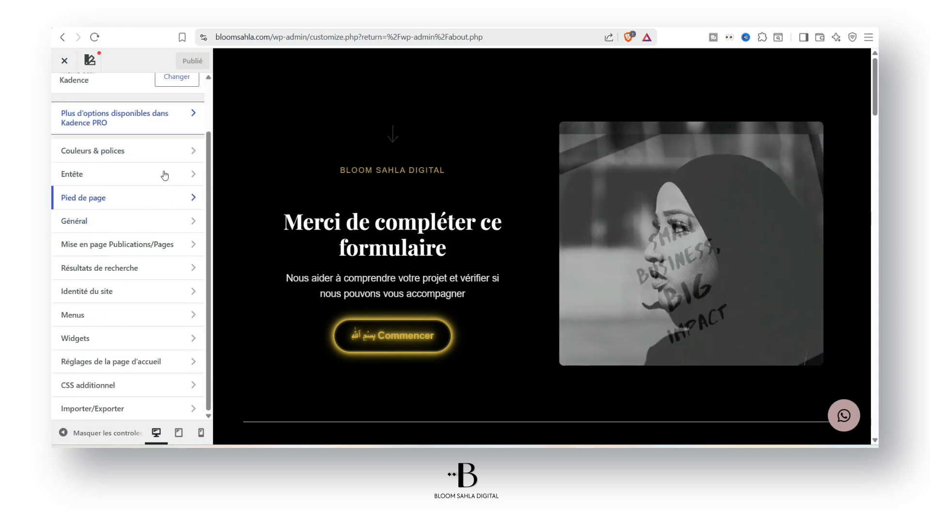
{"action": "scroll", "coordinate": [185, 149], "scroll_direction": "up", "scroll_amount": 2}
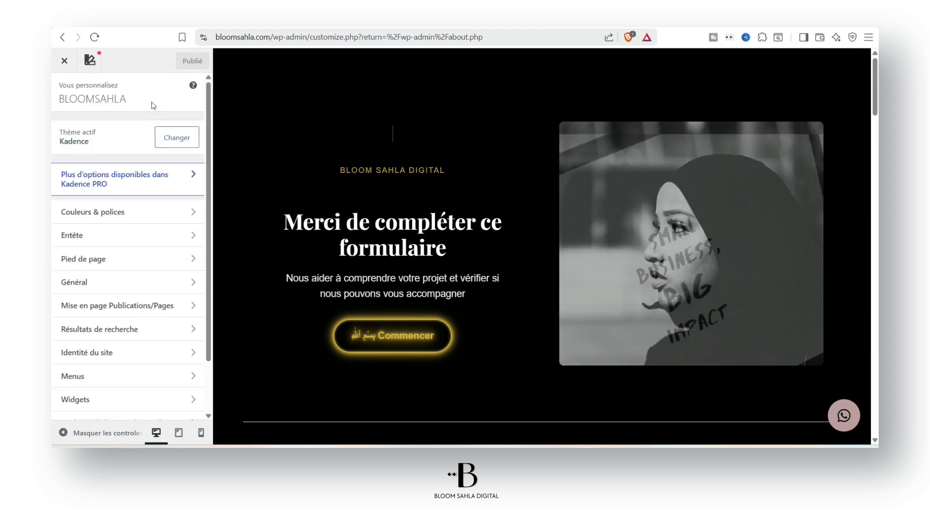
{"action": "scroll", "coordinate": [147, 257], "scroll_direction": "down", "scroll_amount": 2}
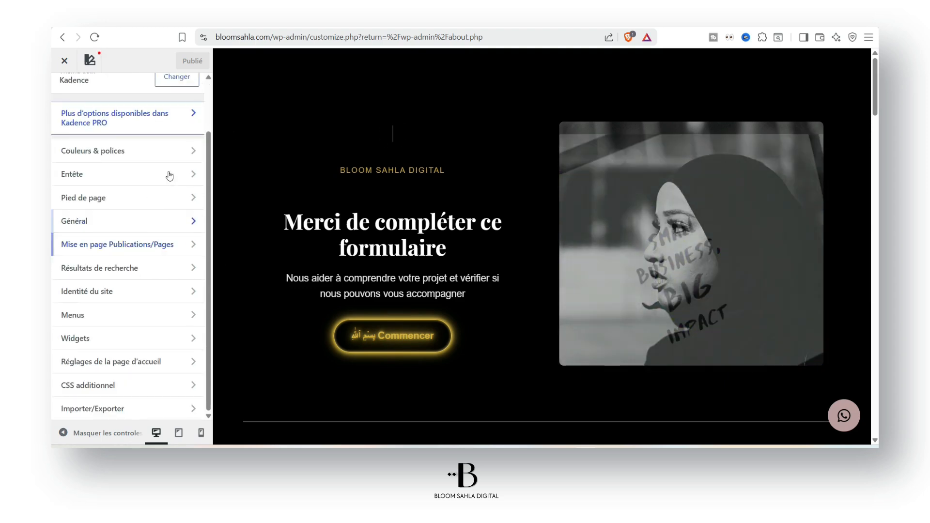
{"action": "left_click", "coordinate": [169, 176]}
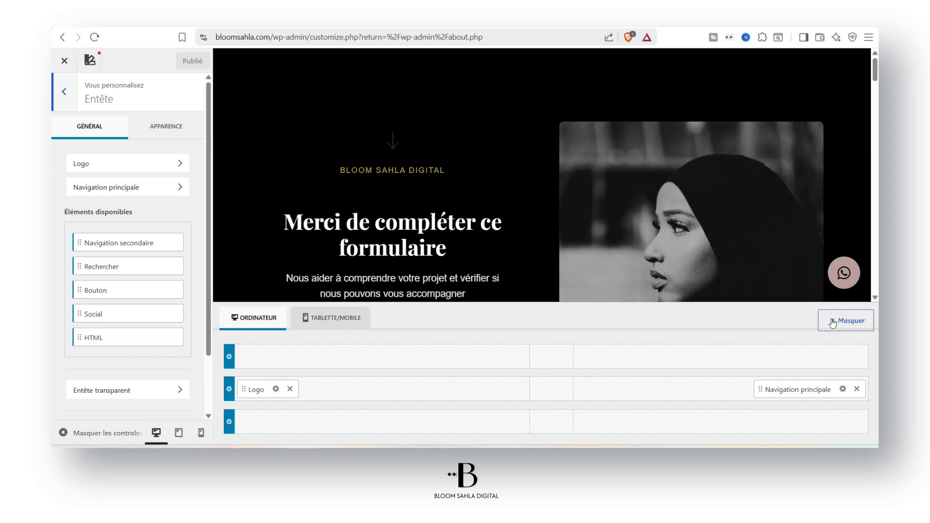
{"action": "left_click", "coordinate": [832, 323]}
Step: Load the Portefolio page in the customizer preview so its header and menu are displayed
{"action": "scroll", "coordinate": [832, 323], "scroll_direction": "down", "scroll_amount": 4}
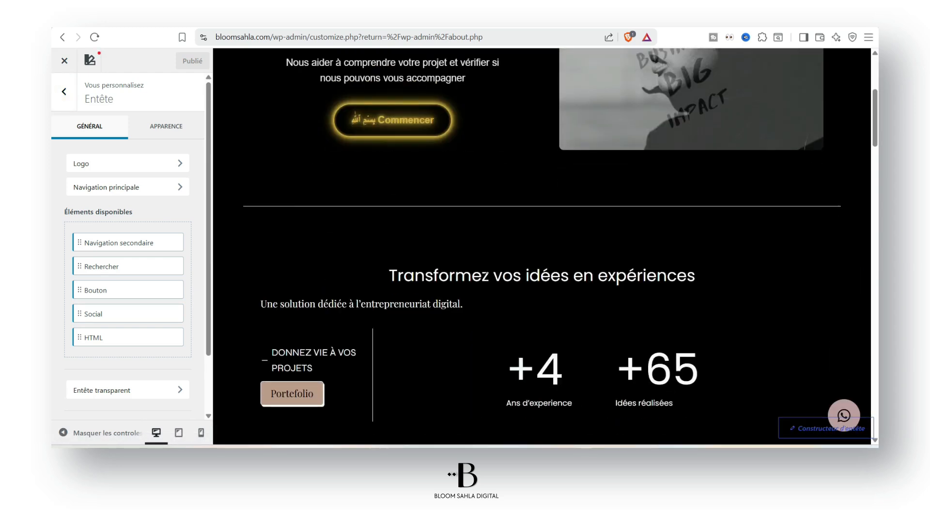
{"action": "scroll", "coordinate": [541, 242], "scroll_direction": "down", "scroll_amount": 2}
{"action": "left_click", "coordinate": [292, 286]}
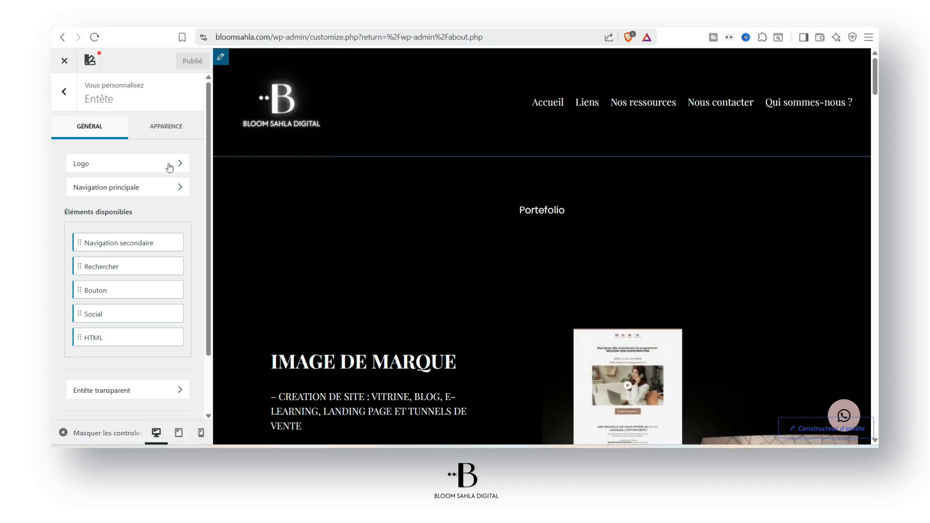
{"action": "scroll", "coordinate": [158, 212], "scroll_direction": "down", "scroll_amount": 2}
{"action": "scroll", "coordinate": [170, 187], "scroll_direction": "up", "scroll_amount": 3}
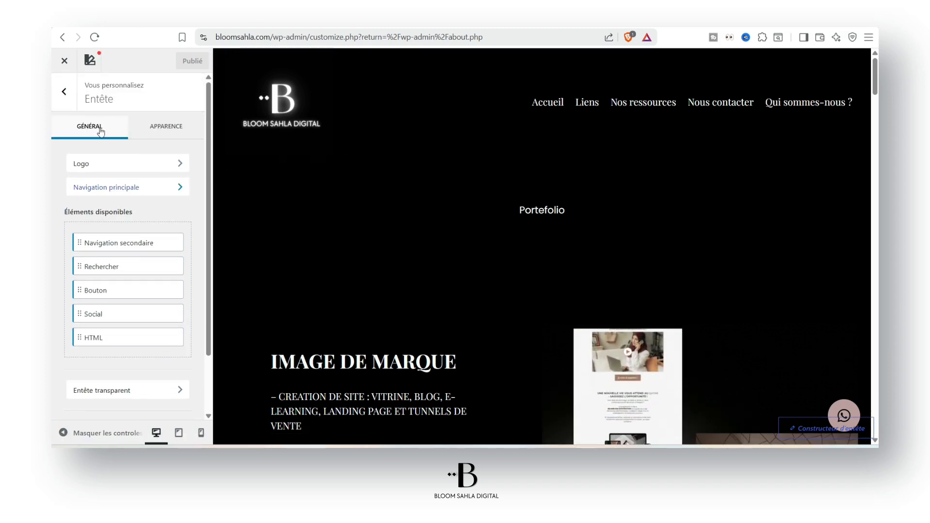
Step: Open the sticky header settings (Entête épinglée) within the header section
{"action": "left_click", "coordinate": [66, 90]}
{"action": "left_click", "coordinate": [110, 181]}
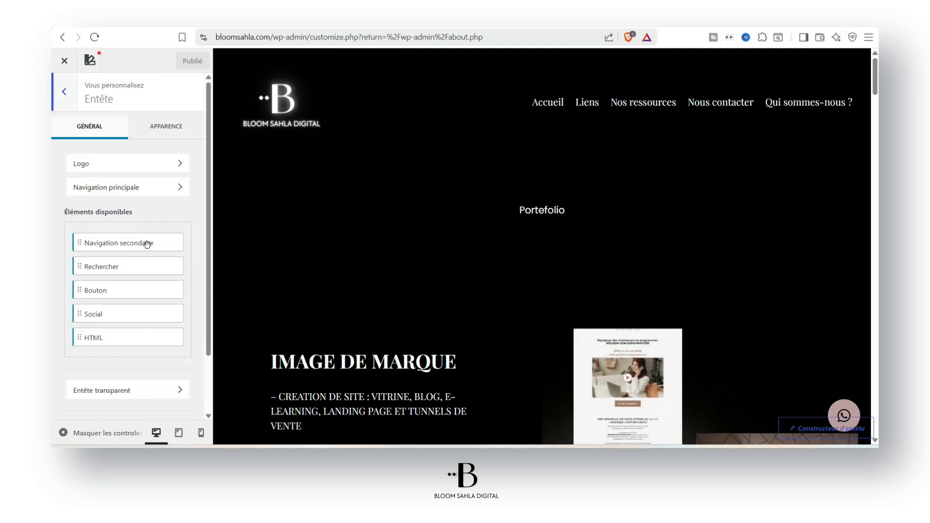
{"action": "scroll", "coordinate": [149, 261], "scroll_direction": "down", "scroll_amount": 2}
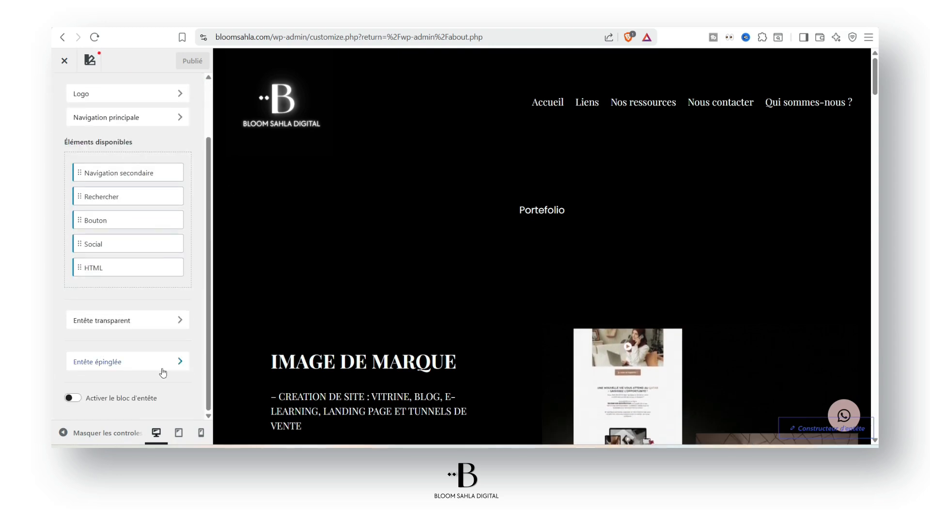
{"action": "left_click", "coordinate": [172, 360]}
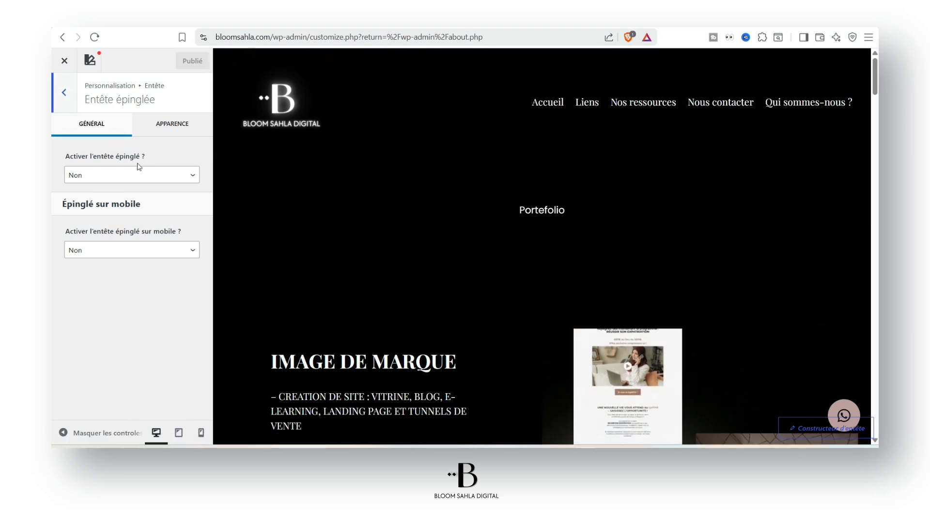
Step: Set the sticky header to "Oui - Tout l'entête", display the header builder, and enable showing the sticky header on upward scrolling
{"action": "left_click_drag", "start_coordinate": [68, 154], "coordinate": [145, 161]}
{"action": "left_click", "coordinate": [152, 175]}
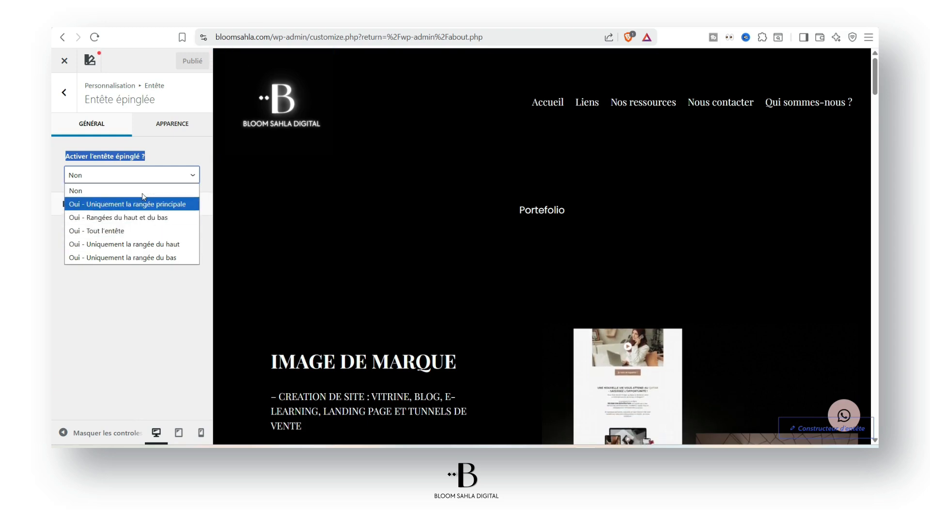
{"action": "left_click", "coordinate": [124, 231]}
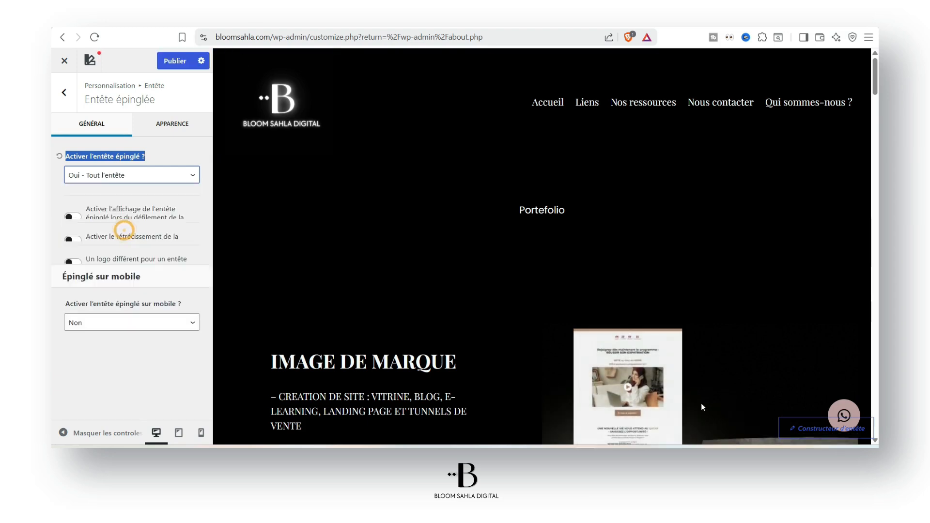
{"action": "left_click", "coordinate": [797, 431]}
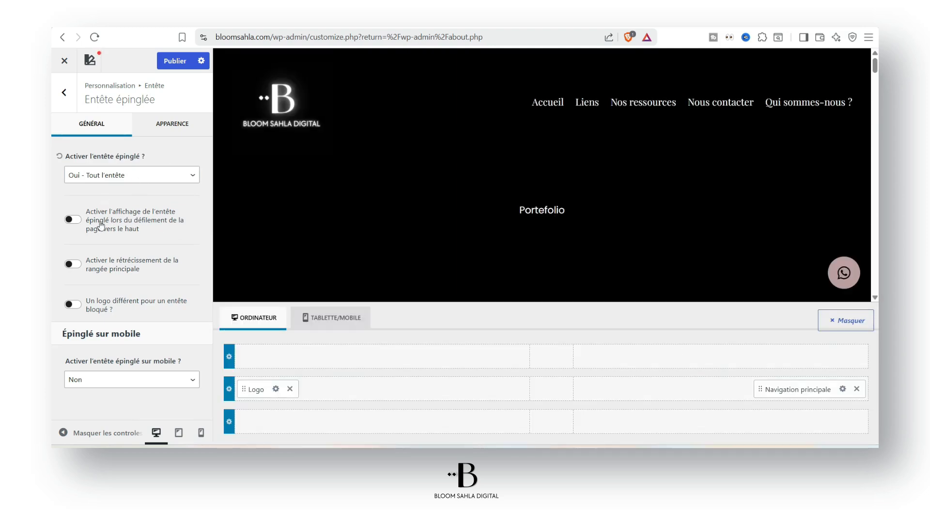
{"action": "left_click", "coordinate": [79, 221]}
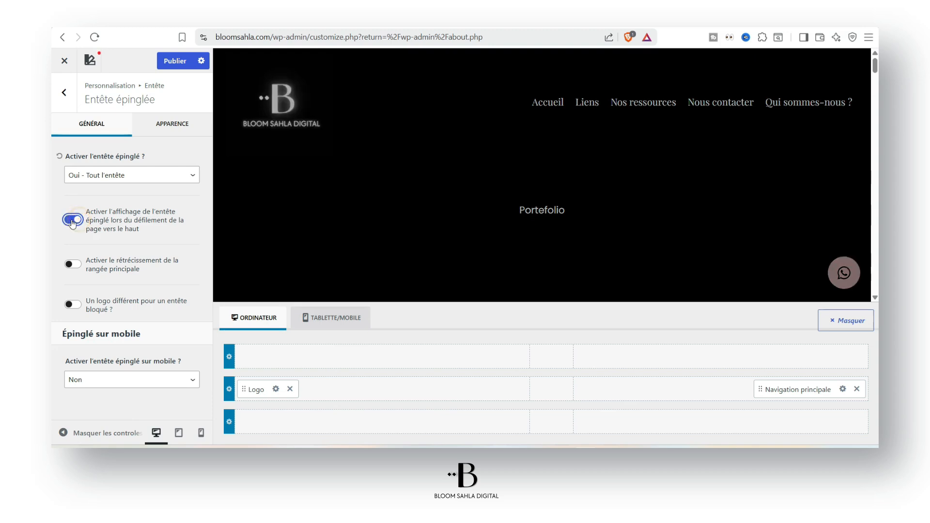
Step: Examine the sticky header's appearance options, including the navigation, button and social colours and the colour choices for its background
{"action": "left_click", "coordinate": [153, 129]}
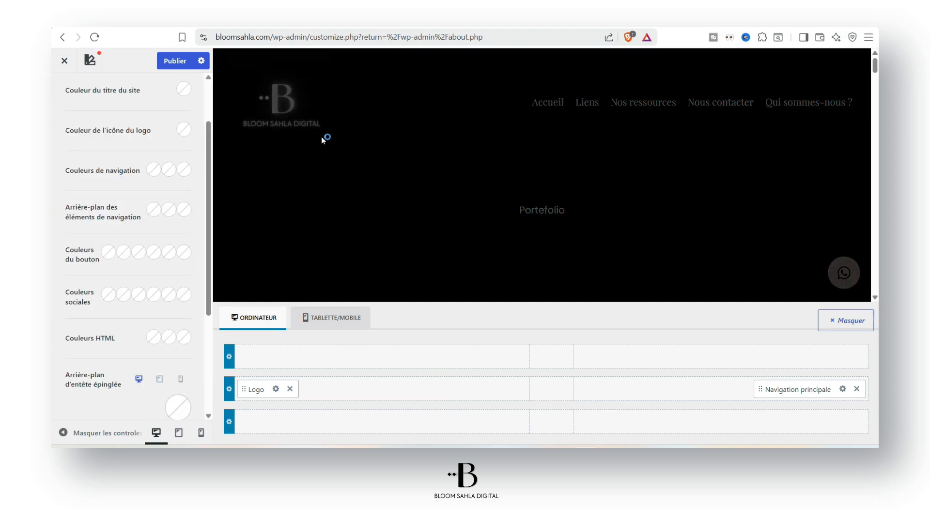
{"action": "scroll", "coordinate": [207, 173], "scroll_direction": "up", "scroll_amount": 2}
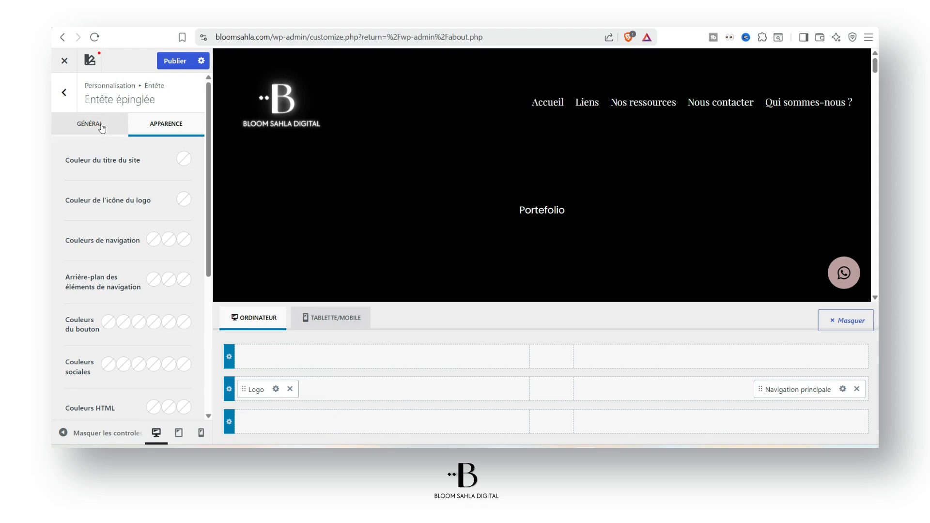
{"action": "scroll", "coordinate": [175, 189], "scroll_direction": "down", "scroll_amount": 2}
{"action": "scroll", "coordinate": [174, 188], "scroll_direction": "up", "scroll_amount": 2}
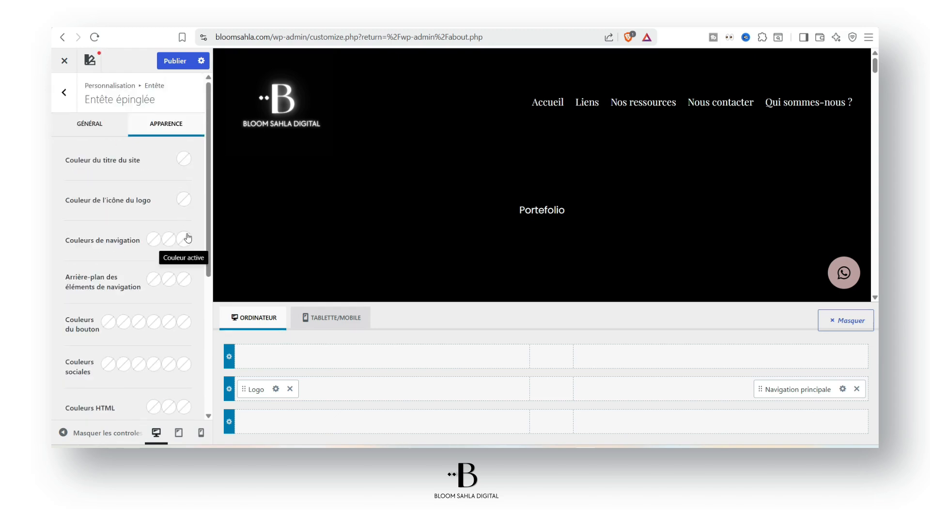
{"action": "scroll", "coordinate": [188, 240], "scroll_direction": "down", "scroll_amount": 3}
{"action": "scroll", "coordinate": [70, 333], "scroll_direction": "down", "scroll_amount": 1}
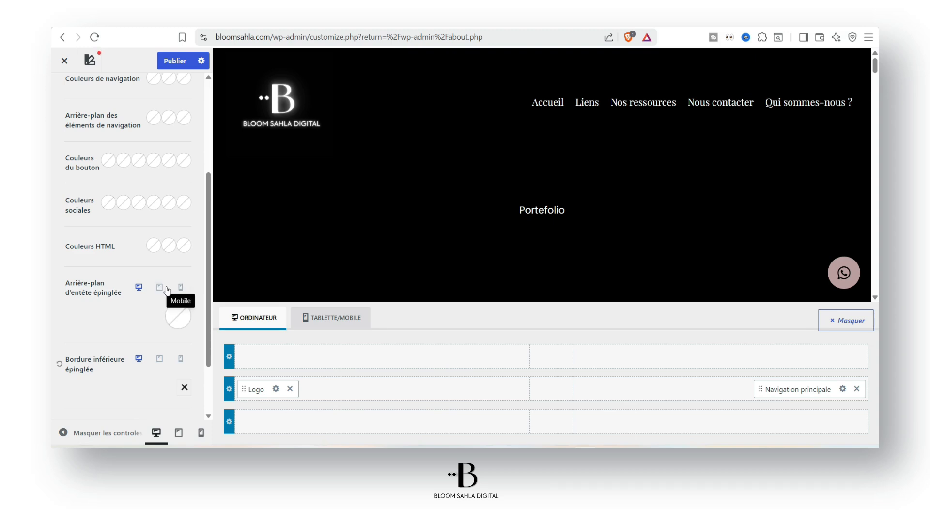
{"action": "left_click", "coordinate": [178, 316]}
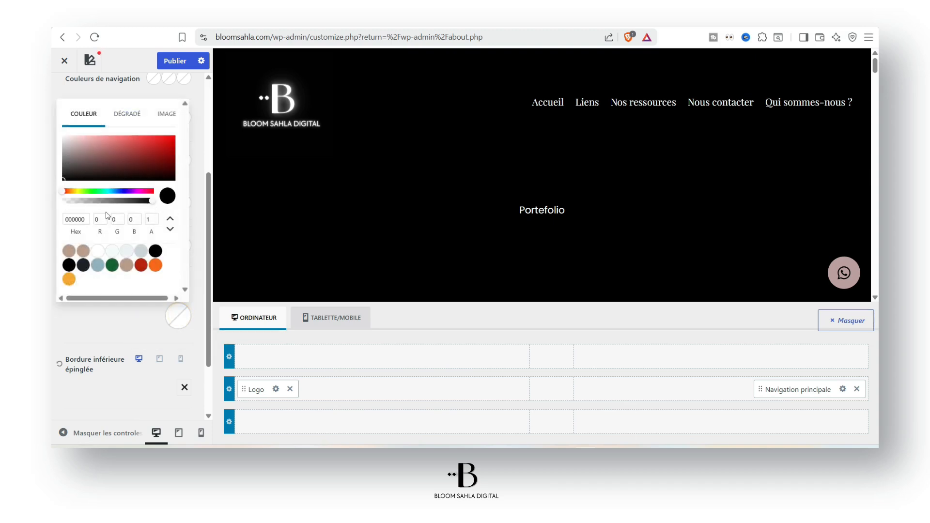
{"action": "left_click", "coordinate": [102, 256]}
{"action": "left_click", "coordinate": [134, 315]}
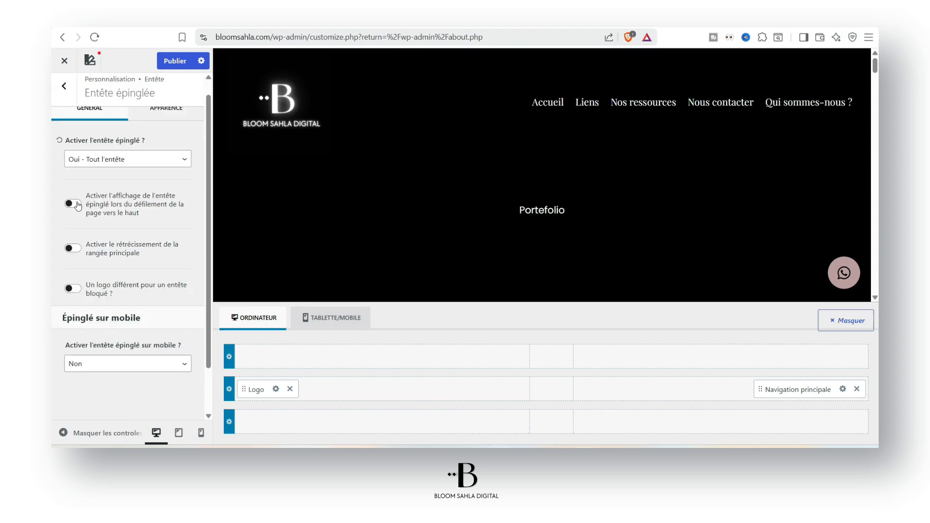
Step: Turn display of the sticky header on upward scrolling back on, recheck its appearance options, and return to the main header settings
{"action": "left_click", "coordinate": [75, 204]}
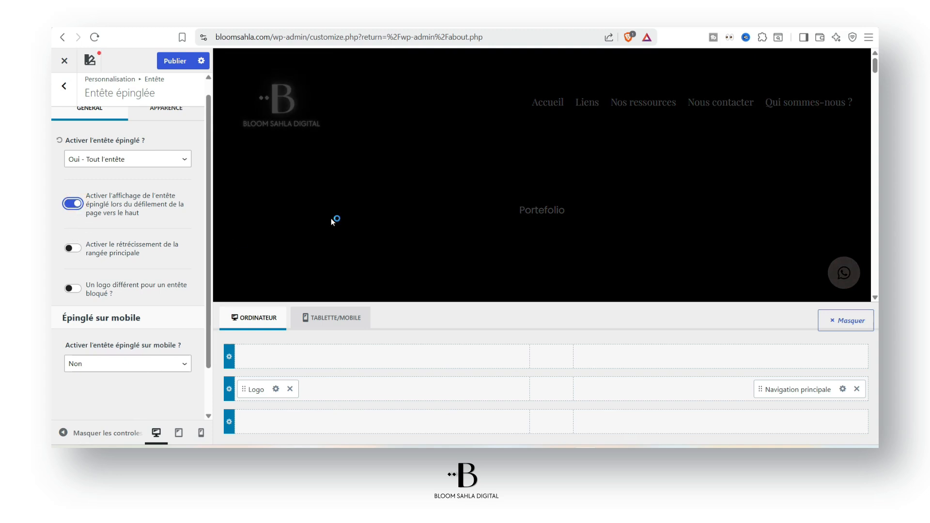
{"action": "scroll", "coordinate": [179, 126], "scroll_direction": "up", "scroll_amount": 1}
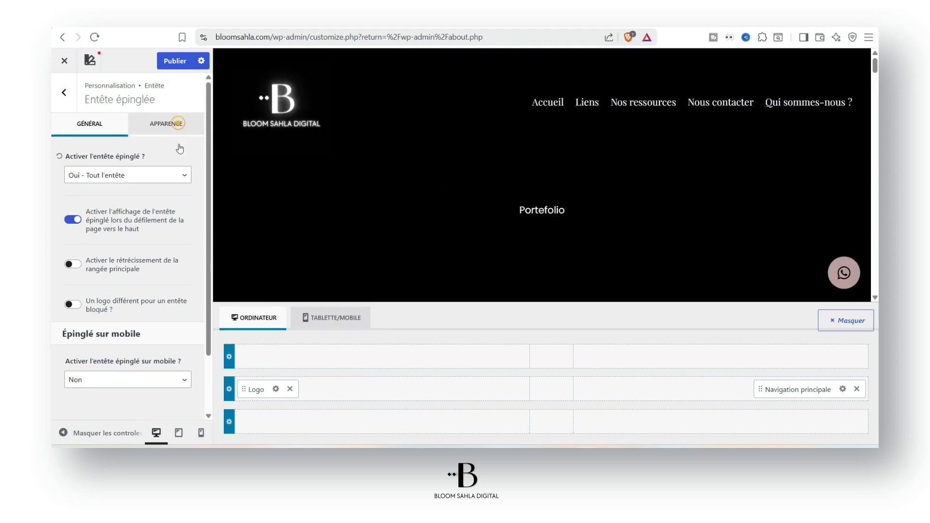
{"action": "left_click", "coordinate": [177, 123]}
{"action": "scroll", "coordinate": [179, 239], "scroll_direction": "down", "scroll_amount": 5}
{"action": "scroll", "coordinate": [181, 236], "scroll_direction": "up", "scroll_amount": 5}
{"action": "left_click", "coordinate": [85, 121]}
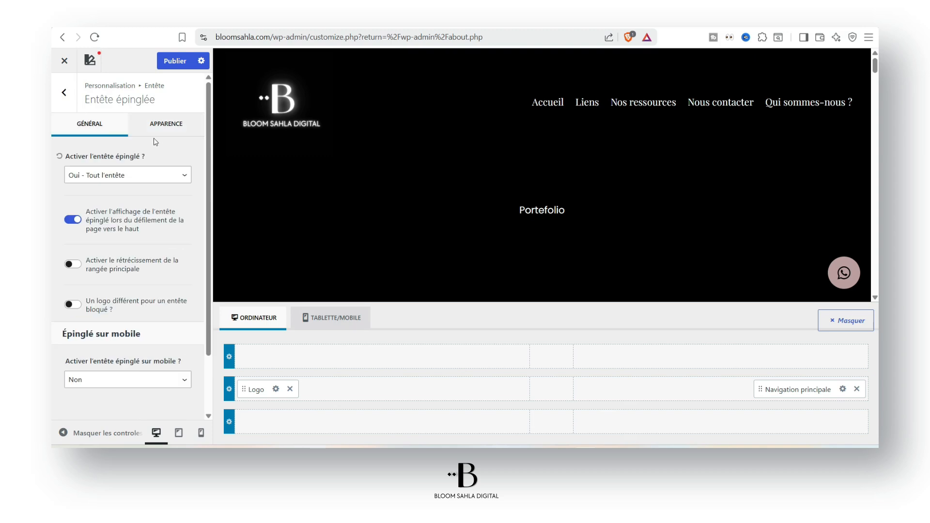
{"action": "left_click", "coordinate": [73, 102]}
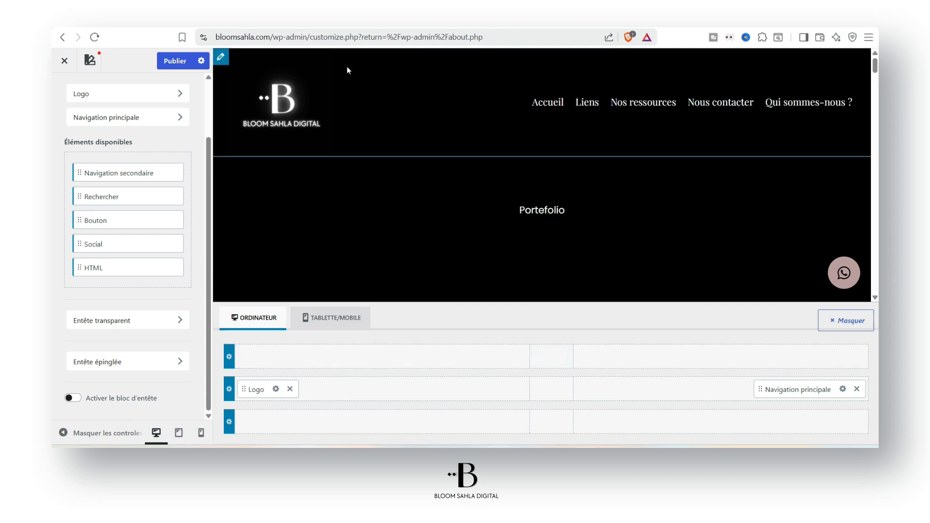
Step: View the elements that can be added to the centre of the top header row, and keep the desktop layout selected
{"action": "left_click", "coordinate": [553, 356]}
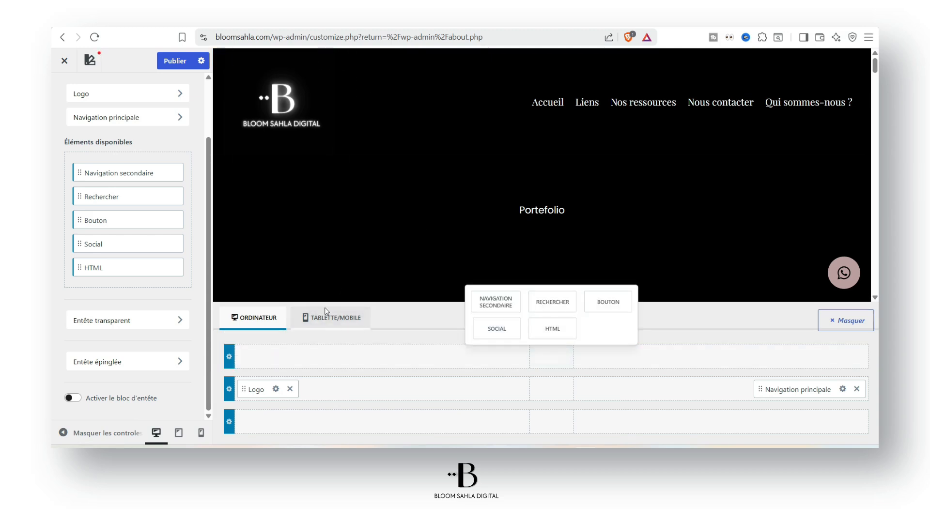
{"action": "left_click", "coordinate": [255, 320]}
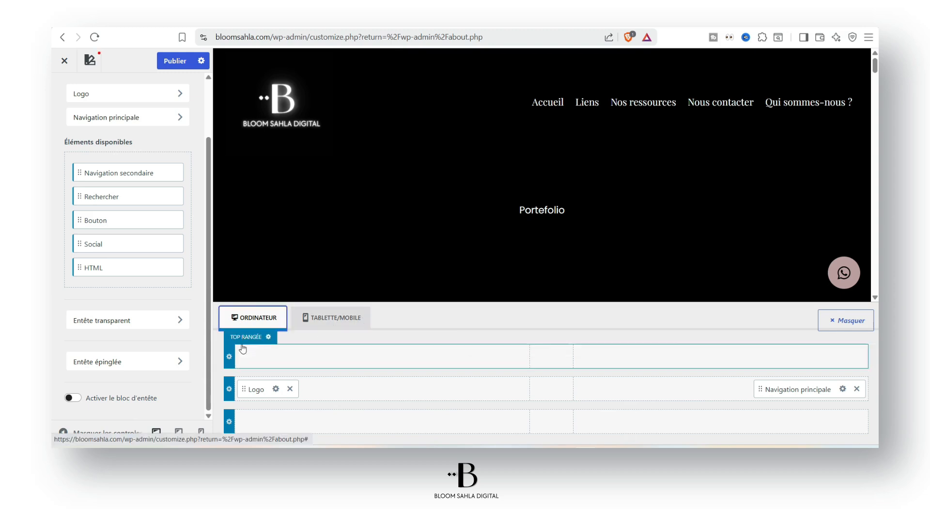
Step: Try an HTML element and a Social element in turn in the centre of the top header row, removing each one
{"action": "left_click", "coordinate": [553, 357]}
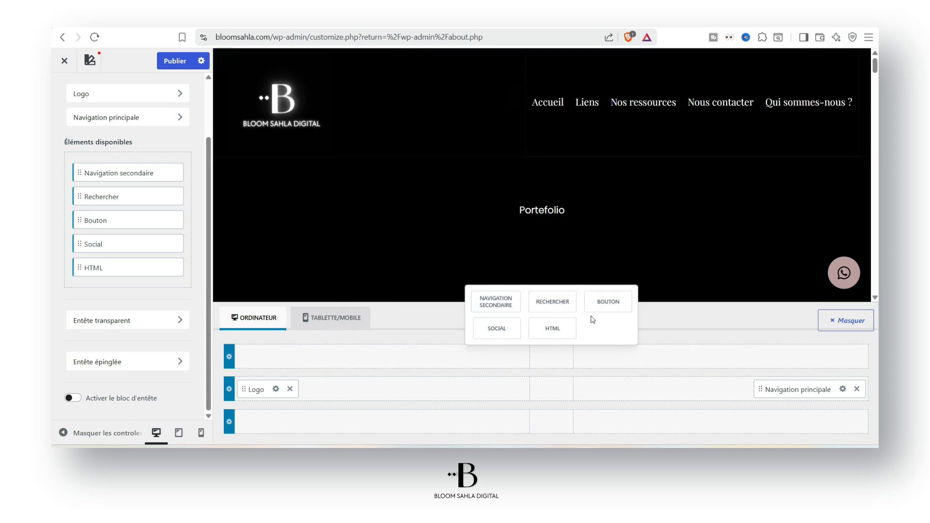
{"action": "left_click", "coordinate": [569, 335]}
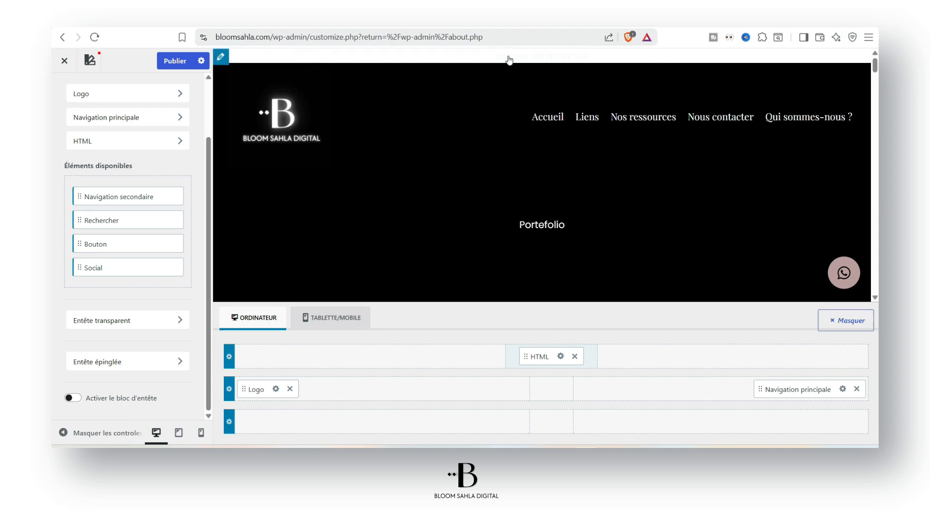
{"action": "left_click", "coordinate": [575, 357]}
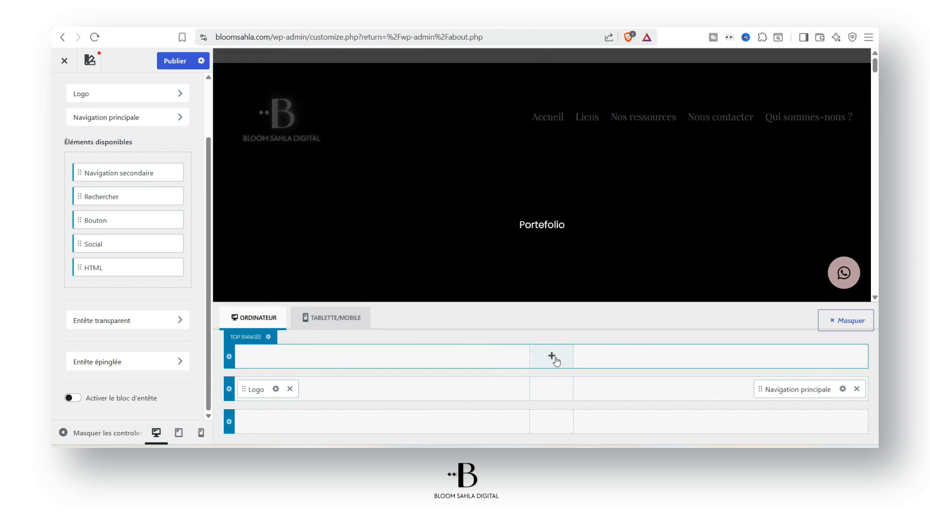
{"action": "left_click", "coordinate": [552, 357]}
{"action": "left_click", "coordinate": [498, 336]}
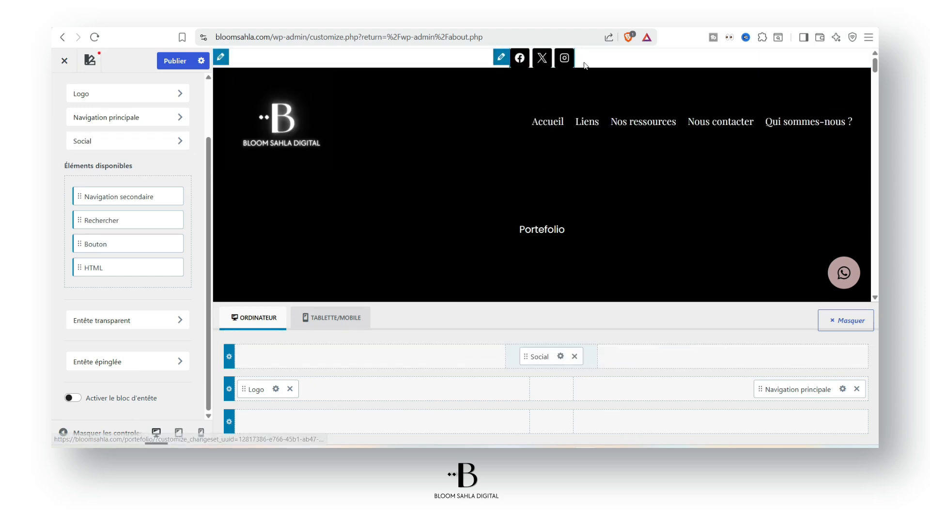
{"action": "left_click", "coordinate": [576, 357]}
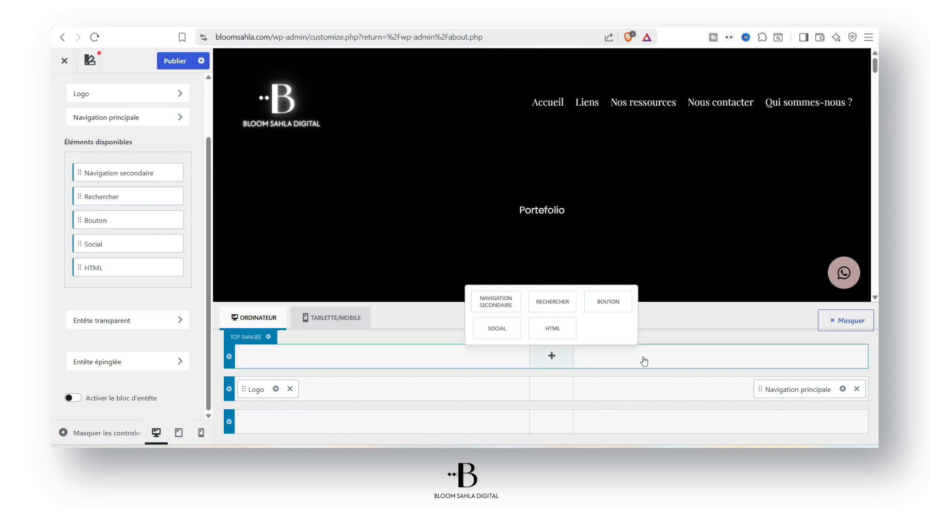
Step: Try the Social element on the right side of the top header row, and remove it
{"action": "left_click", "coordinate": [721, 356]}
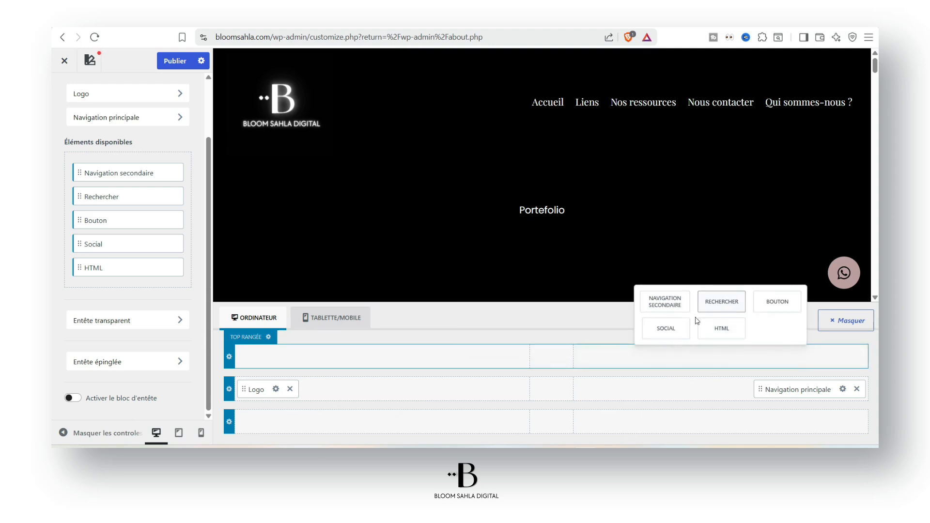
{"action": "left_click", "coordinate": [668, 329]}
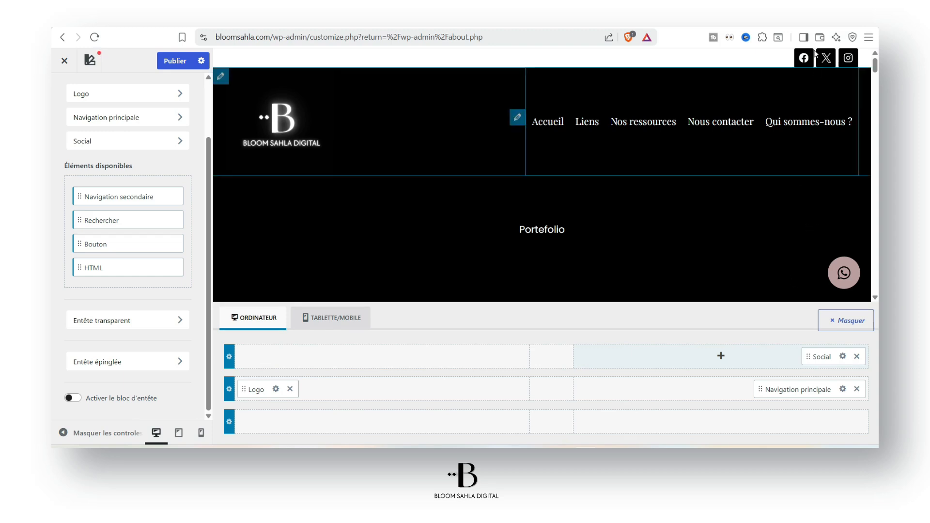
{"action": "scroll", "coordinate": [165, 160], "scroll_direction": "up", "scroll_amount": 2}
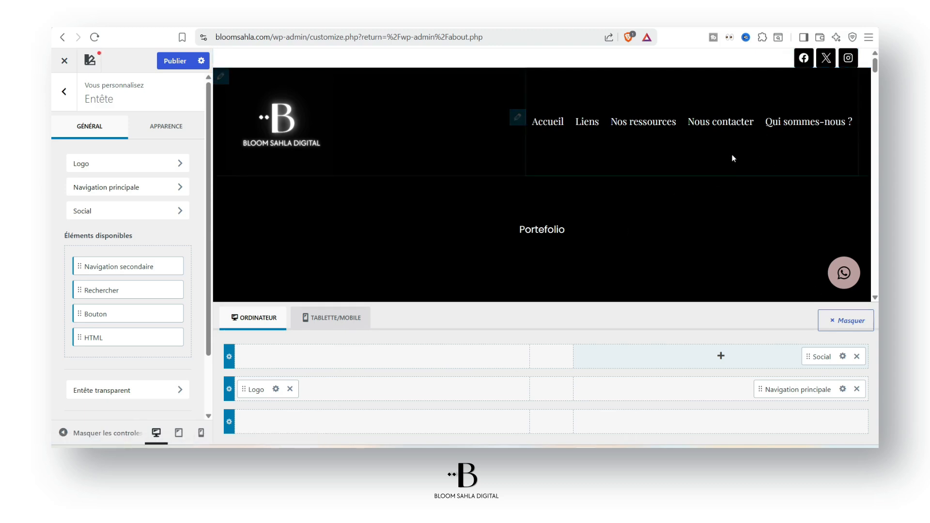
{"action": "left_click", "coordinate": [855, 359]}
Step: Add an HTML element to the centre of the top header row and set its text to "Profitez de notre guide webdesign"
{"action": "left_click", "coordinate": [550, 357]}
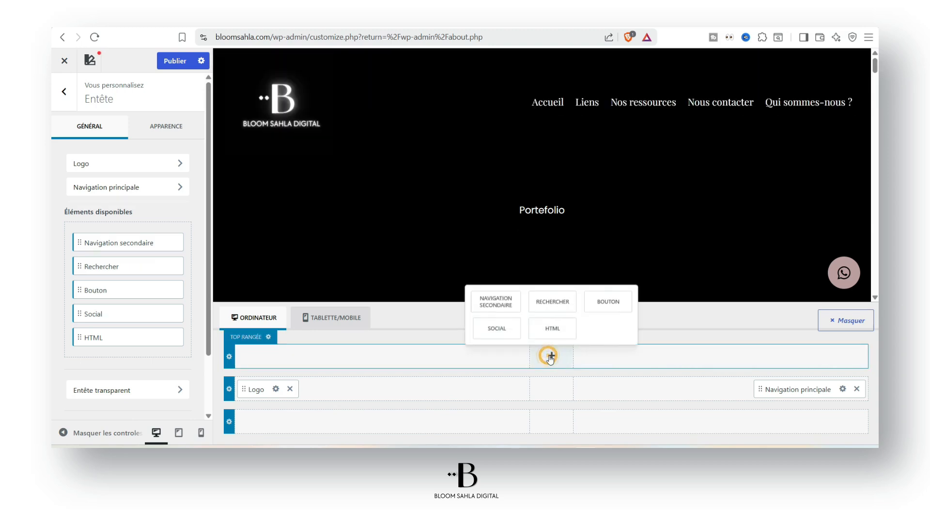
{"action": "left_click", "coordinate": [546, 333]}
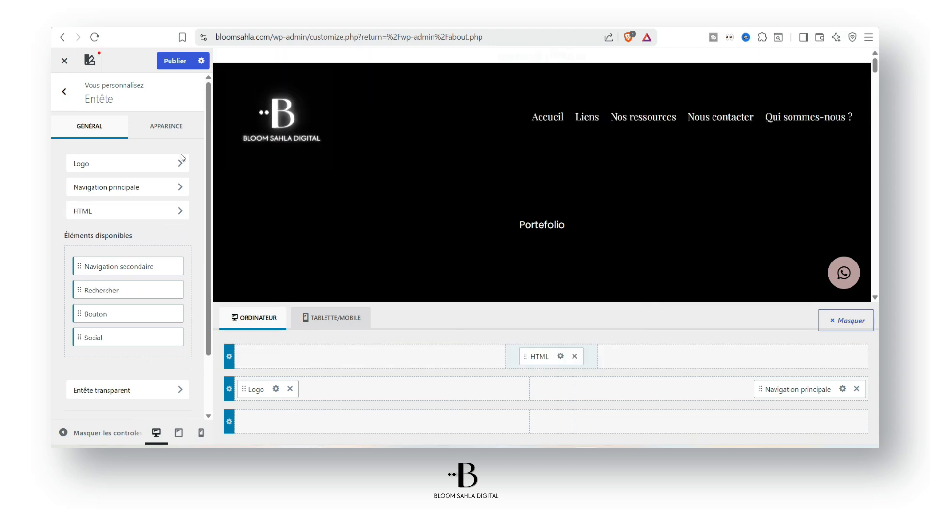
{"action": "left_click", "coordinate": [156, 209]}
{"action": "left_click", "coordinate": [100, 239]}
{"action": "key", "text": "ctrl+a"}
{"action": "type", "text": "P"}
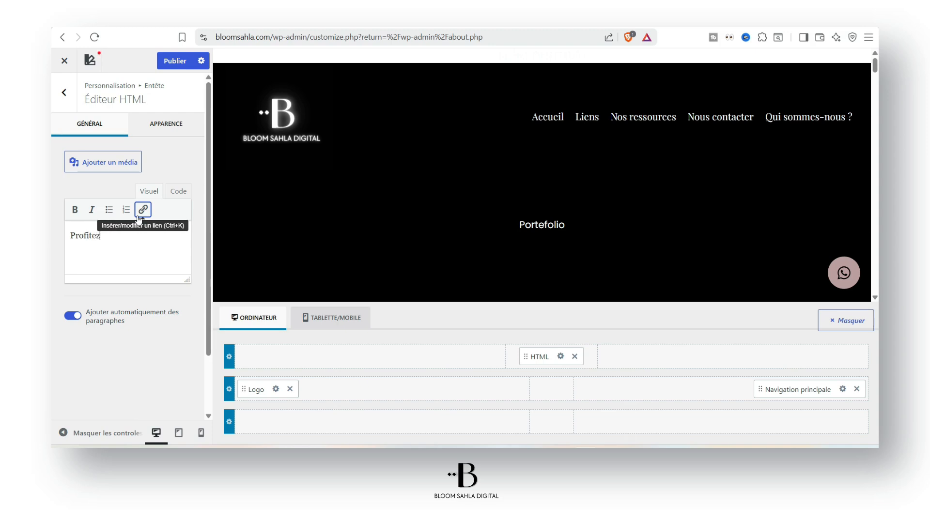
{"action": "type", "text": "rofitez de not"}
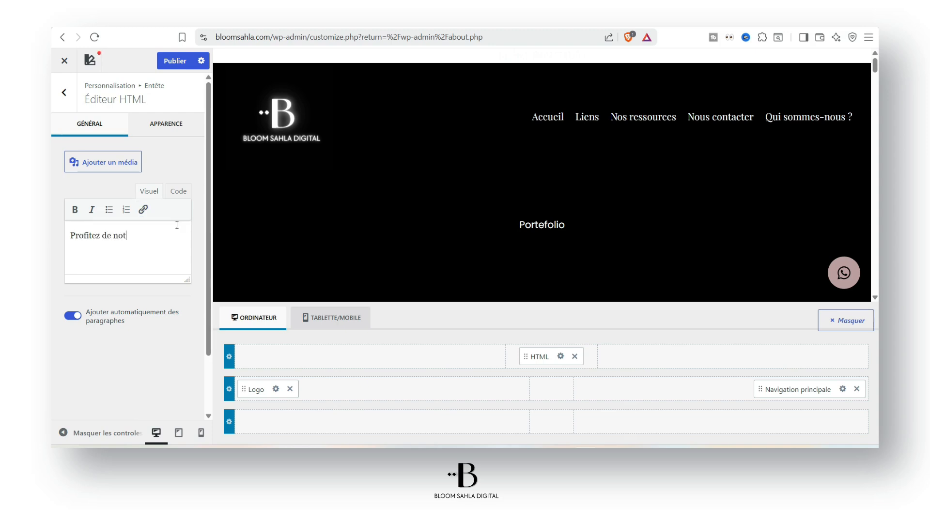
{"action": "type", "text": "re guide webdesign"}
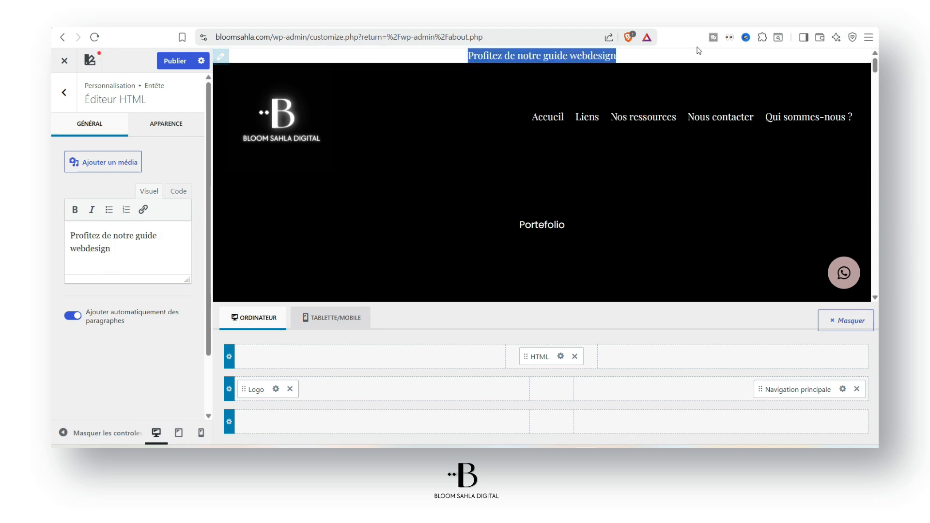
Step: Try a muted pink, dark red A11B1B and dark grey 474242 as the HTML element's font colour
{"action": "triple_click", "coordinate": [556, 57]}
{"action": "left_click", "coordinate": [148, 135]}
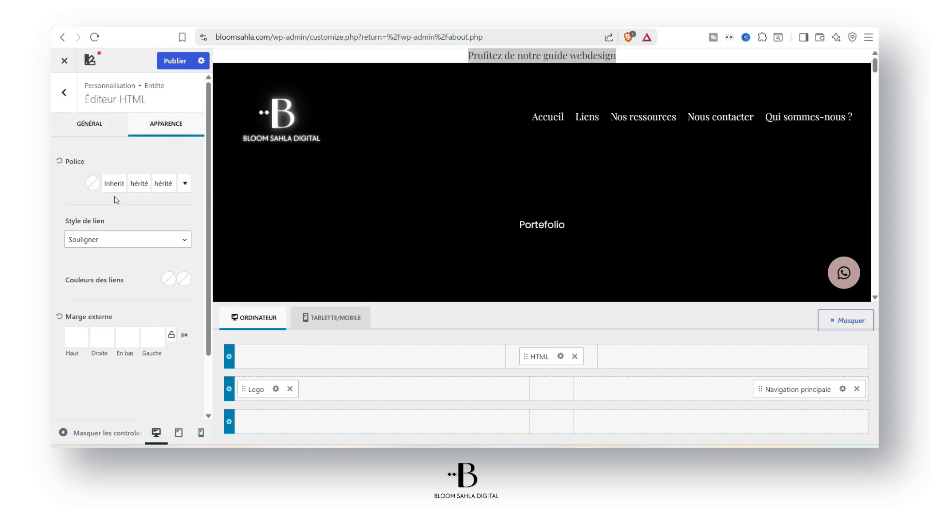
{"action": "left_click", "coordinate": [94, 184]}
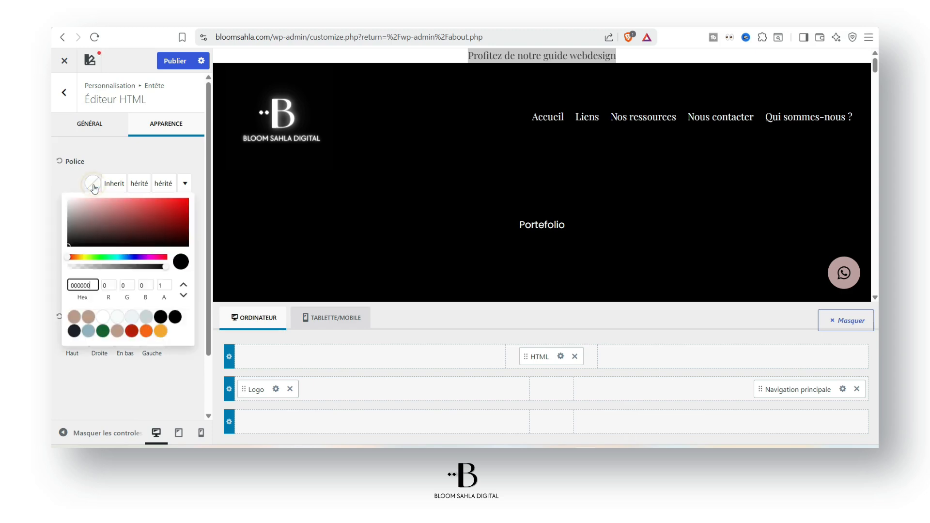
{"action": "left_click", "coordinate": [86, 214]}
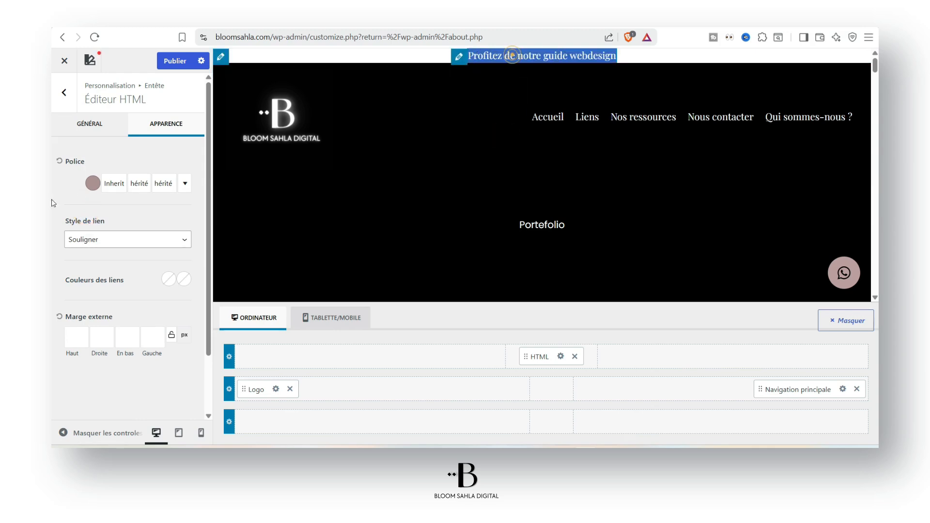
{"action": "left_click", "coordinate": [92, 191]}
{"action": "left_click", "coordinate": [168, 216]}
{"action": "left_click", "coordinate": [93, 184]}
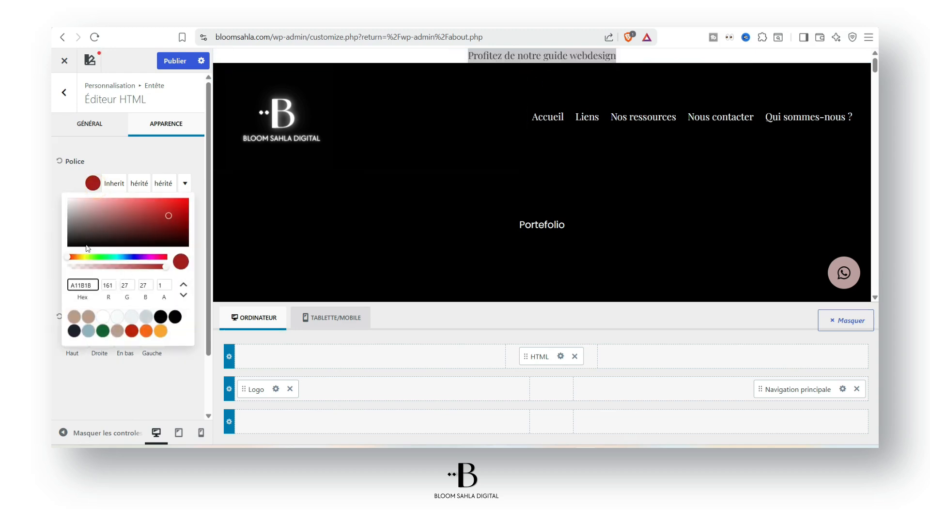
{"action": "left_click", "coordinate": [75, 234]}
{"action": "left_click", "coordinate": [71, 239]}
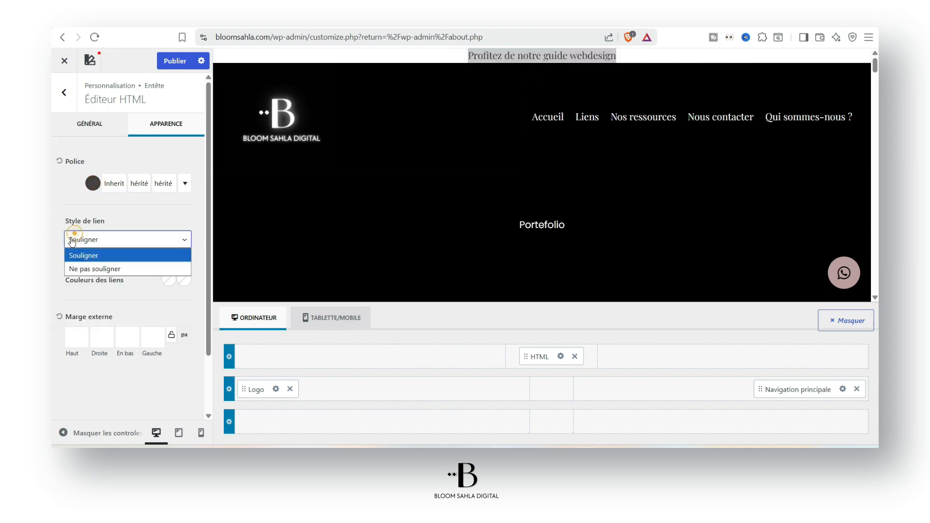
{"action": "left_click", "coordinate": [97, 216]}
Step: Change the HTML element's text to "Profitez -10% sur nos templates site webdesign"
{"action": "left_click", "coordinate": [111, 130]}
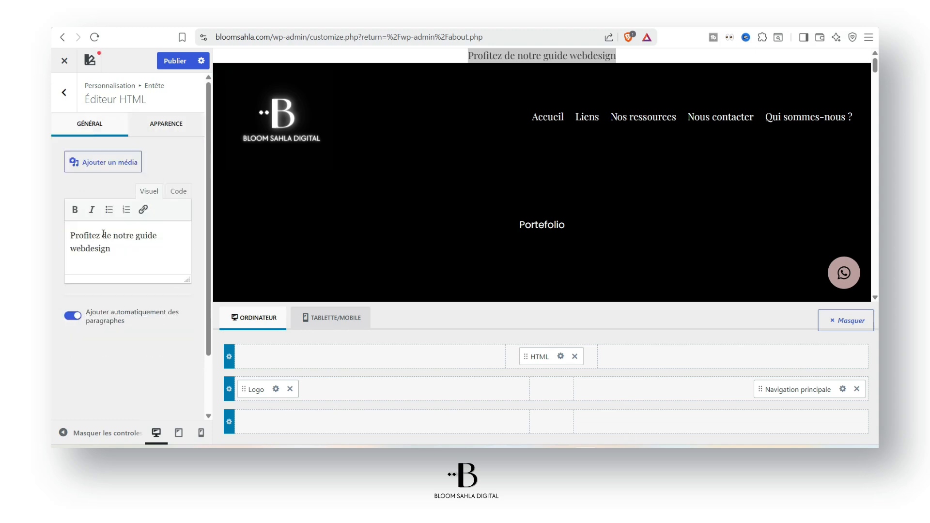
{"action": "type", "text": "10"}
{"action": "key", "text": "BackSpace"}
{"action": "key", "text": "BackSpace"}
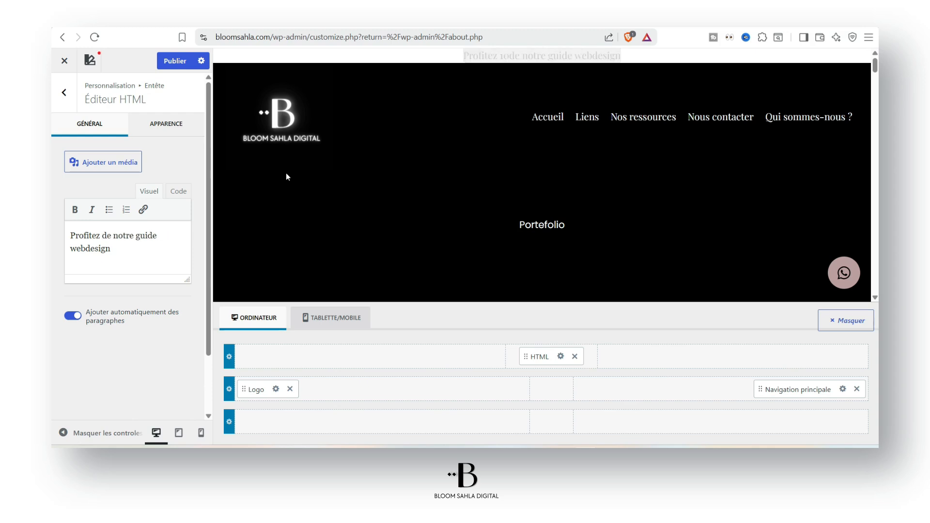
{"action": "type", "text": "-10%"}
{"action": "left_click_drag", "start_coordinate": [178, 236], "coordinate": [127, 237]}
{"action": "key", "text": "BackSpace"}
{"action": "key", "text": "BackSpace"}
{"action": "type", "text": "sur nos templa"}
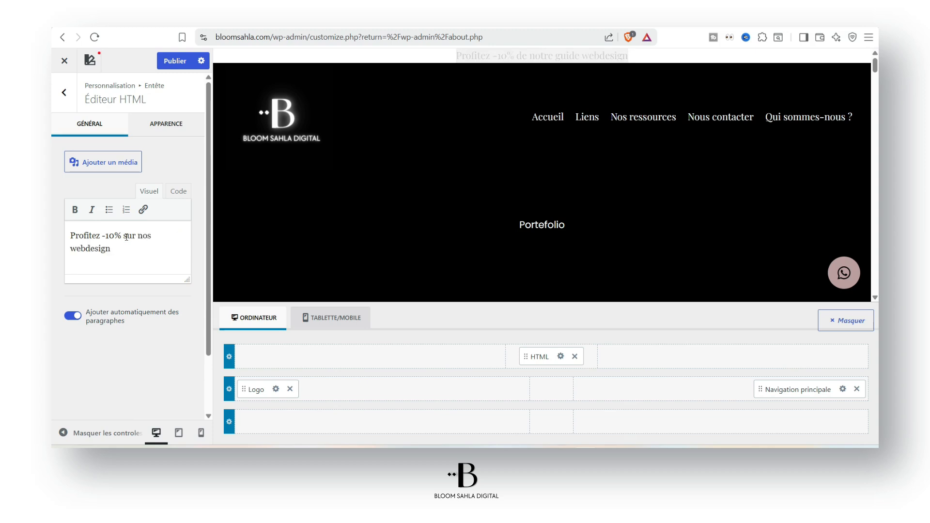
{"action": "type", "text": "tes site"}
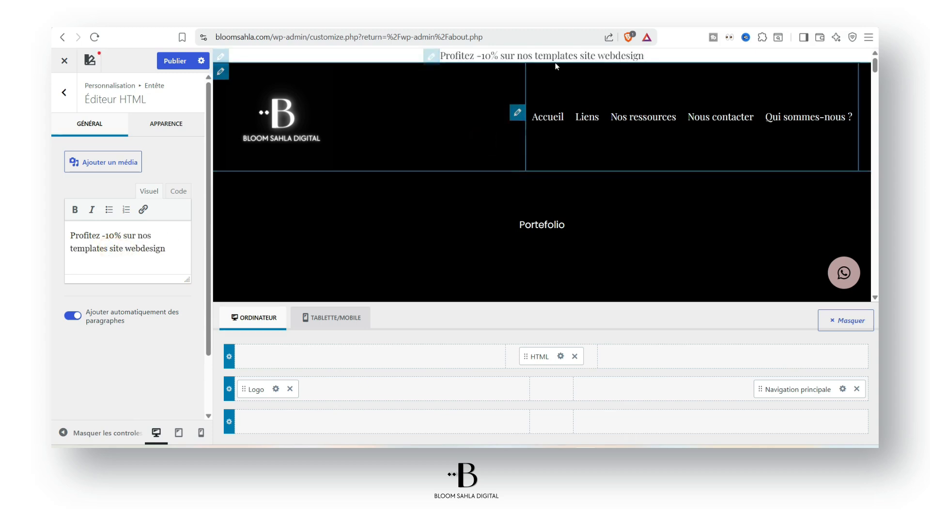
Step: Check how the sticky header behaves along the page preview, and dismiss the browser's storage notice
{"action": "scroll", "coordinate": [678, 207], "scroll_direction": "down", "scroll_amount": 10}
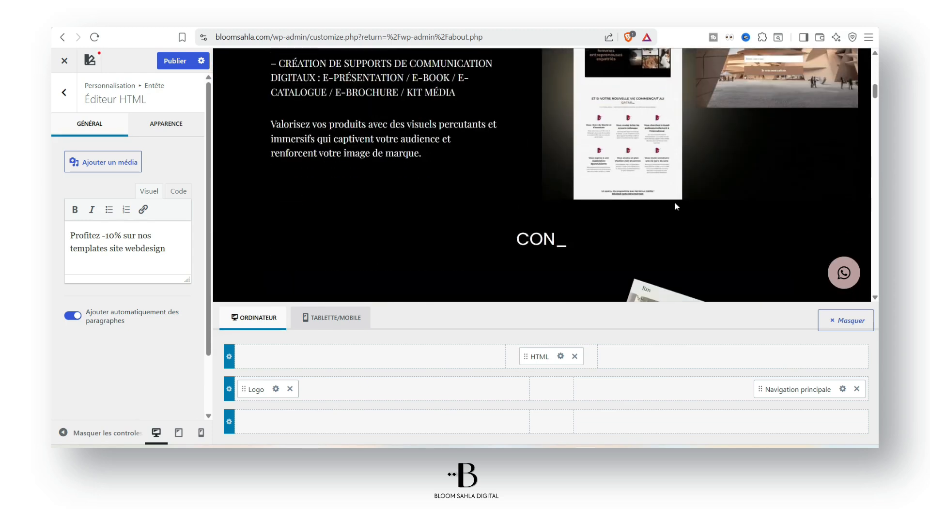
{"action": "scroll", "coordinate": [677, 206], "scroll_direction": "up", "scroll_amount": 10}
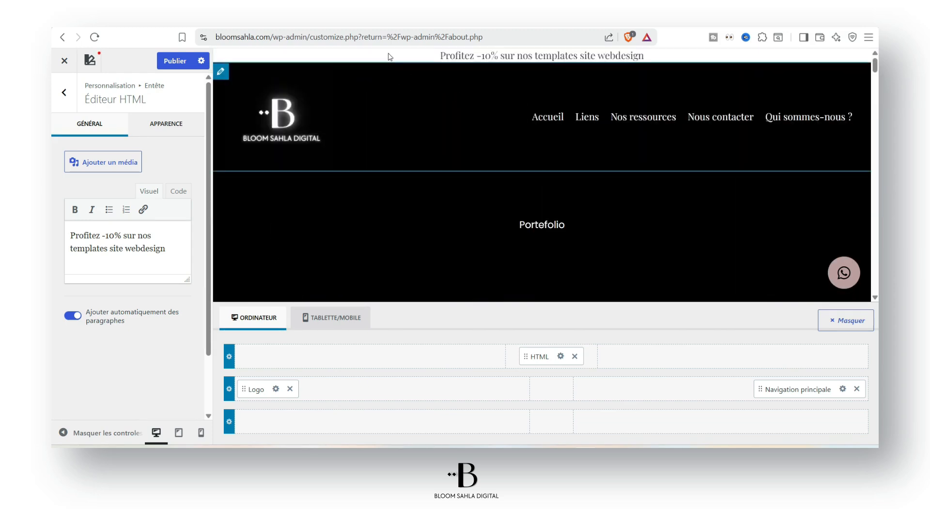
{"action": "scroll", "coordinate": [349, 104], "scroll_direction": "down", "scroll_amount": 10}
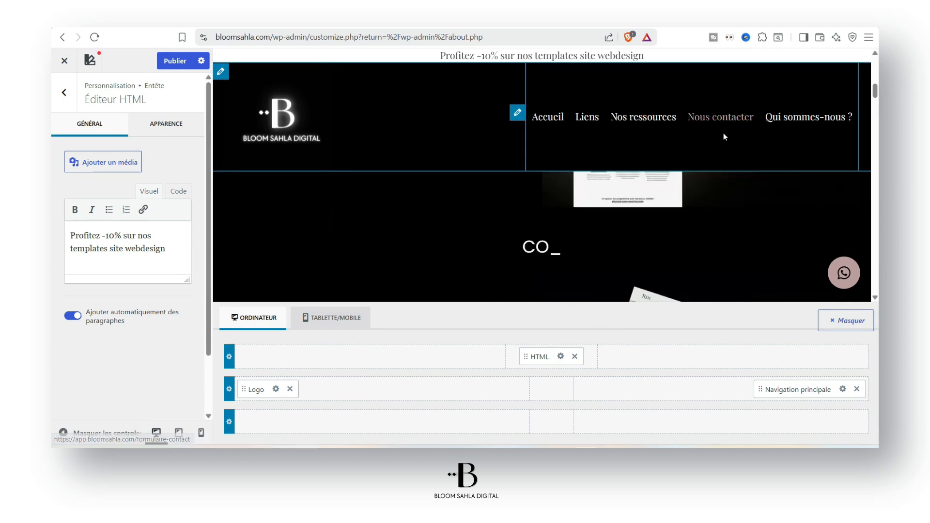
{"action": "scroll", "coordinate": [723, 133], "scroll_direction": "down", "scroll_amount": 10}
{"action": "scroll", "coordinate": [718, 141], "scroll_direction": "up", "scroll_amount": 10}
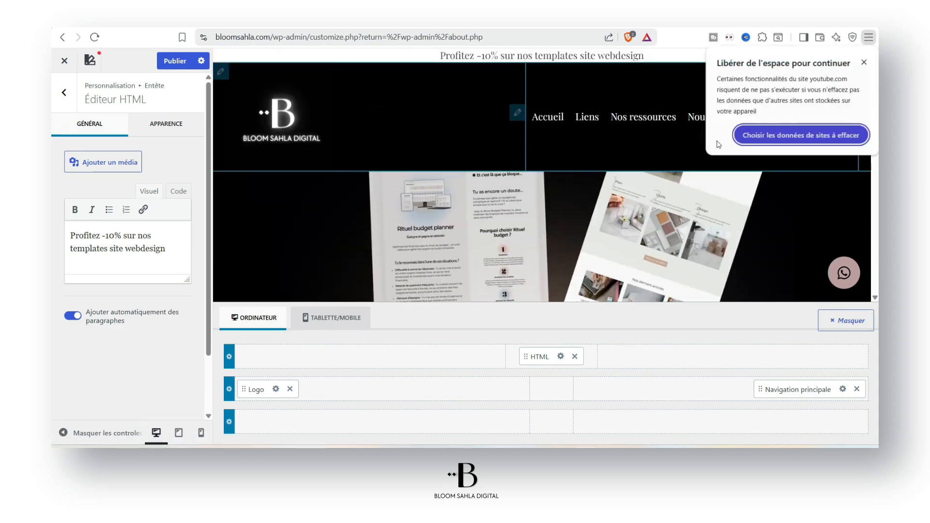
{"action": "left_click", "coordinate": [865, 64]}
Step: Set the HTML element's font colour to the near-black palette colour and return to its general settings
{"action": "left_click", "coordinate": [141, 127]}
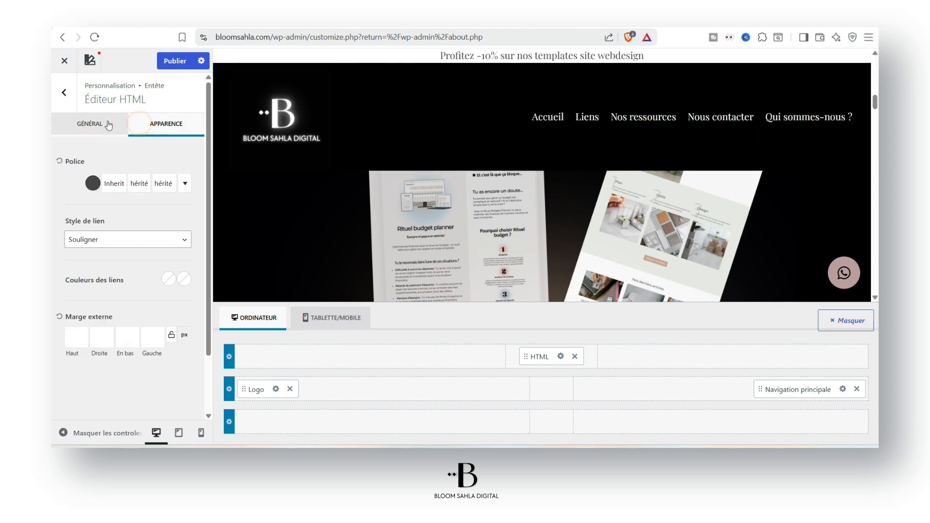
{"action": "left_click", "coordinate": [93, 183]}
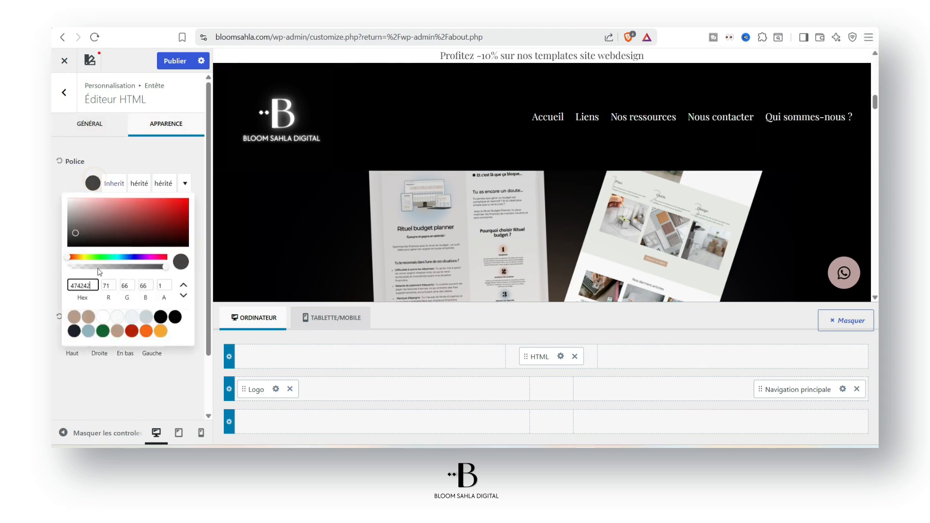
{"action": "left_click", "coordinate": [73, 331]}
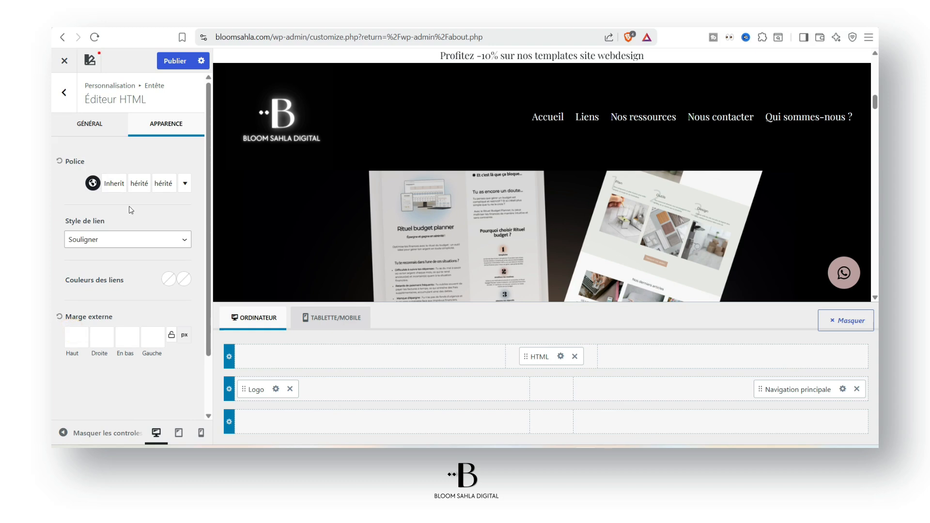
{"action": "scroll", "coordinate": [129, 205], "scroll_direction": "down", "scroll_amount": 2}
{"action": "scroll", "coordinate": [156, 199], "scroll_direction": "up", "scroll_amount": 3}
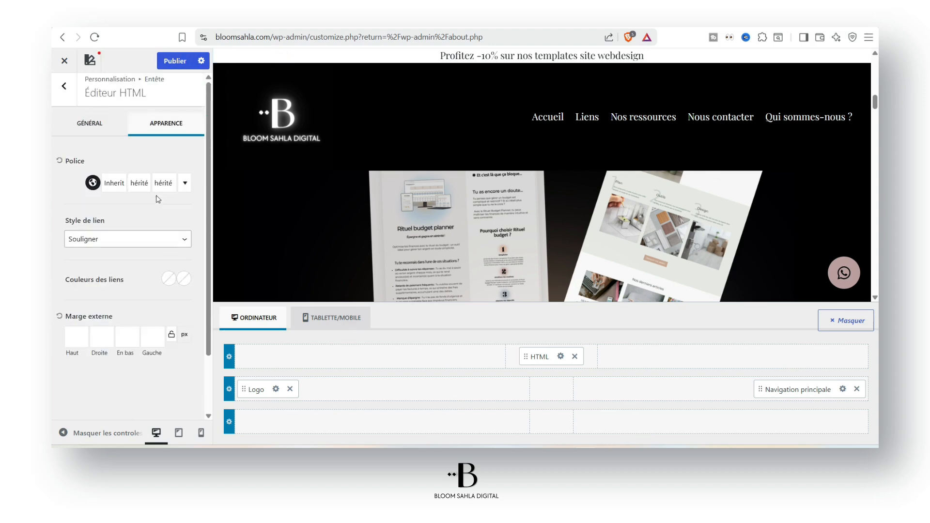
{"action": "left_click", "coordinate": [113, 123]}
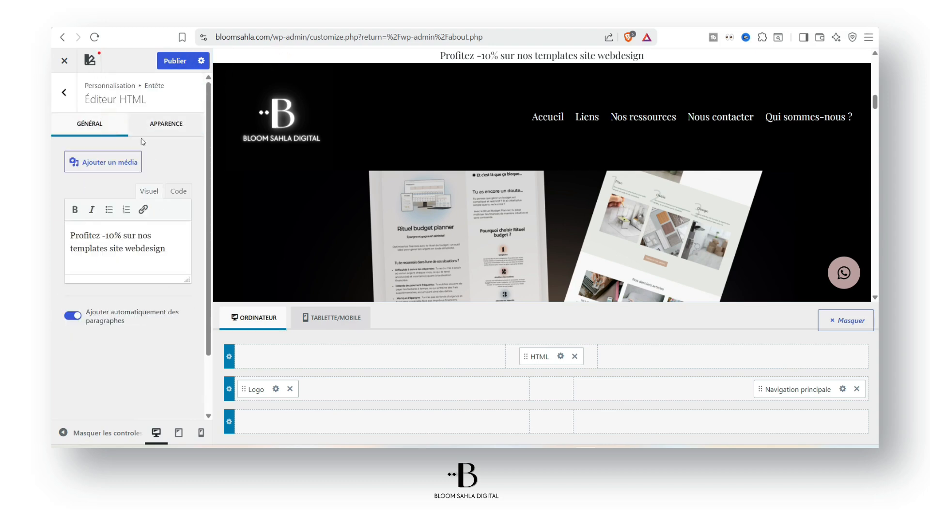
Step: Set the top header row's minimum height to 139 px, check it in the preview, and keep the desktop layout selected
{"action": "left_click", "coordinate": [70, 94]}
{"action": "left_click", "coordinate": [222, 58]}
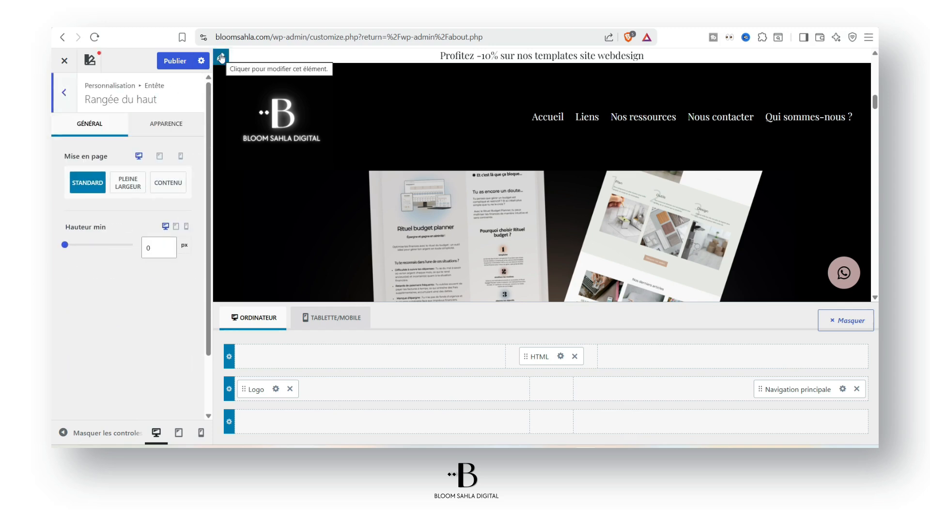
{"action": "left_click_drag", "start_coordinate": [65, 245], "coordinate": [87, 245]}
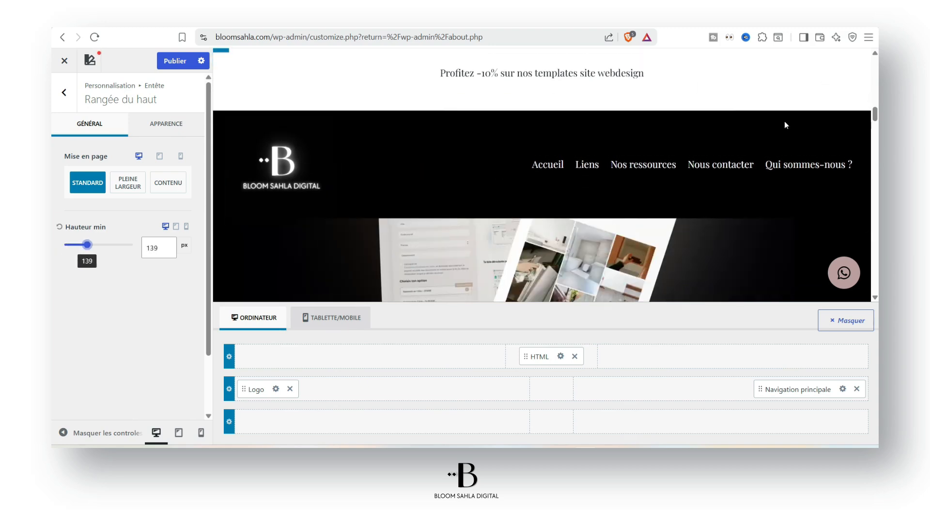
{"action": "scroll", "coordinate": [756, 135], "scroll_direction": "down", "scroll_amount": 5}
{"action": "scroll", "coordinate": [727, 143], "scroll_direction": "up", "scroll_amount": 6}
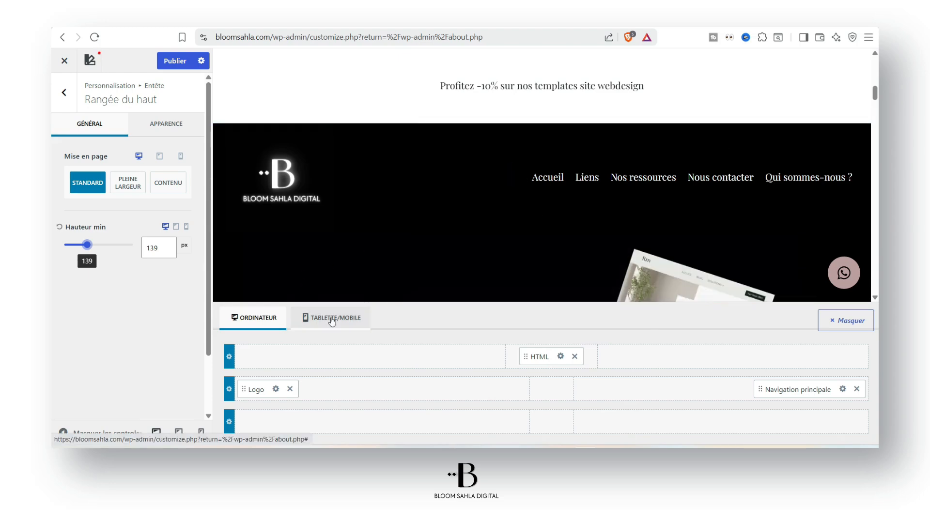
{"action": "left_click", "coordinate": [332, 319]}
{"action": "left_click", "coordinate": [252, 318]}
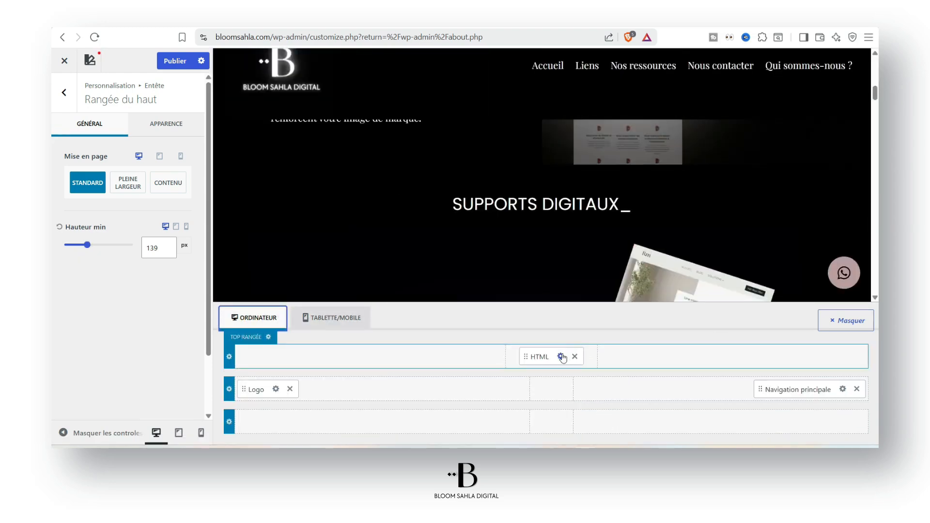
Step: Try the HTML element in the centre of the bottom and main header rows, and return it to the top row
{"action": "left_click", "coordinate": [561, 356]}
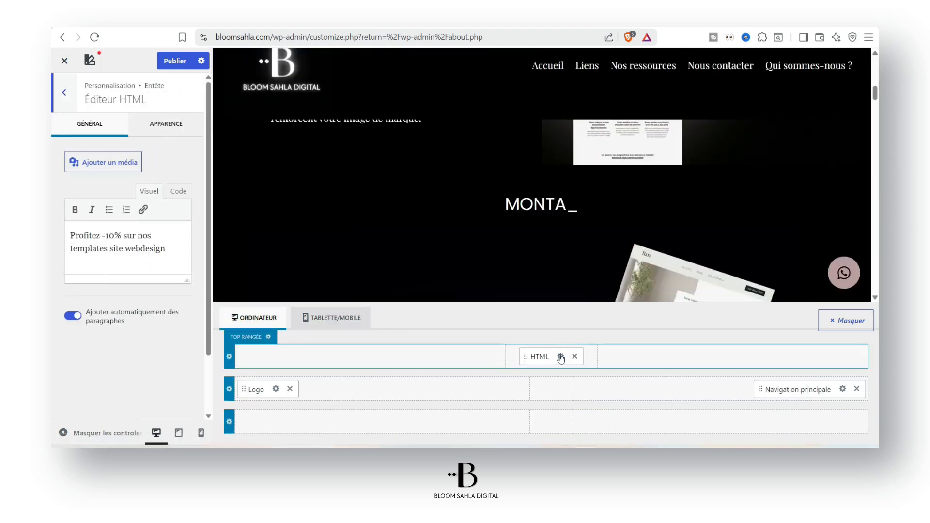
{"action": "left_click_drag", "start_coordinate": [561, 360], "coordinate": [557, 422]}
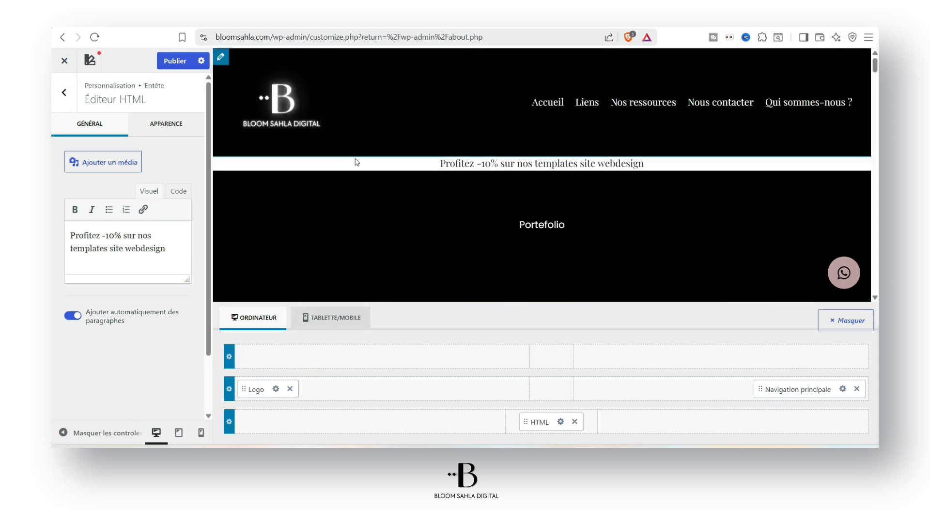
{"action": "left_click_drag", "start_coordinate": [561, 421], "coordinate": [562, 388]}
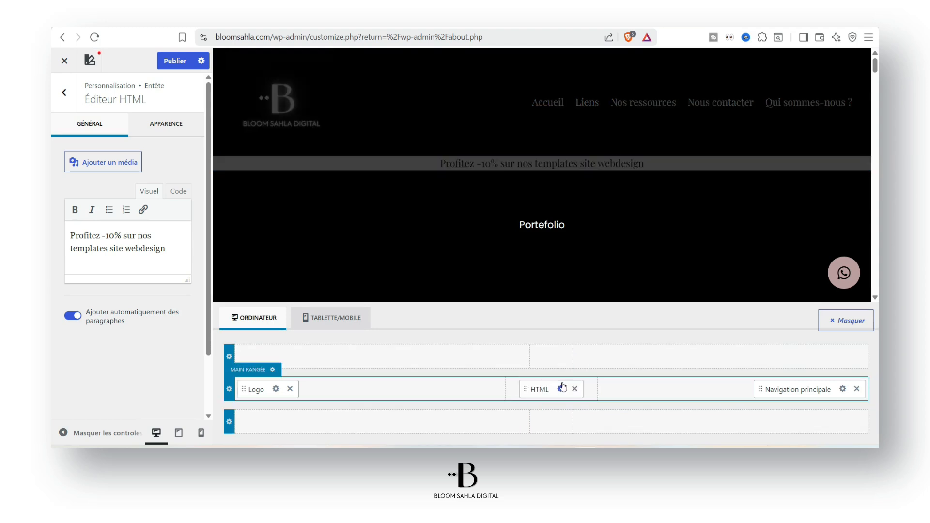
{"action": "left_click_drag", "start_coordinate": [561, 388], "coordinate": [559, 417]}
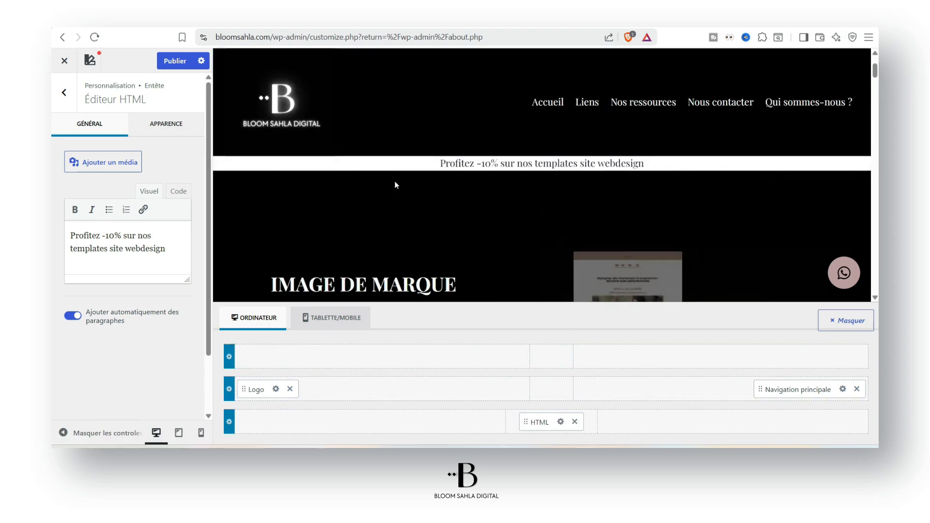
{"action": "left_click_drag", "start_coordinate": [562, 421], "coordinate": [561, 359]}
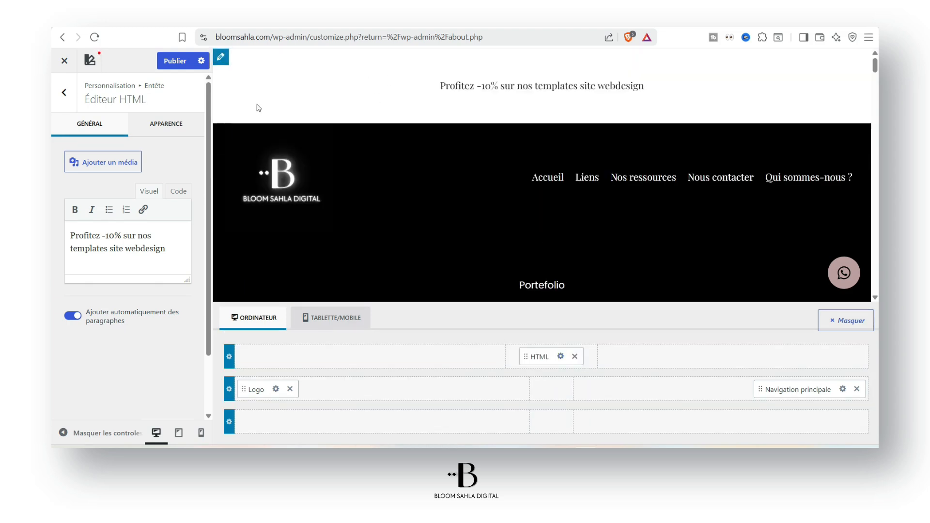
Step: Look through the HTML element's appearance settings and set the top header row's minimum height to 44 px for desktop
{"action": "scroll", "coordinate": [328, 121], "scroll_direction": "down", "scroll_amount": 2}
{"action": "left_click", "coordinate": [167, 124]}
{"action": "scroll", "coordinate": [165, 255], "scroll_direction": "down", "scroll_amount": 2}
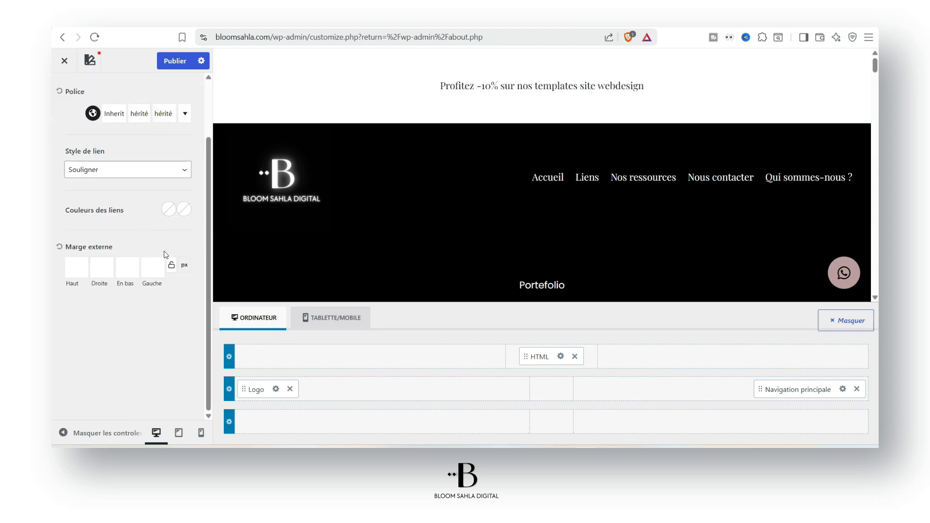
{"action": "left_click", "coordinate": [251, 64]}
{"action": "left_click", "coordinate": [219, 56]}
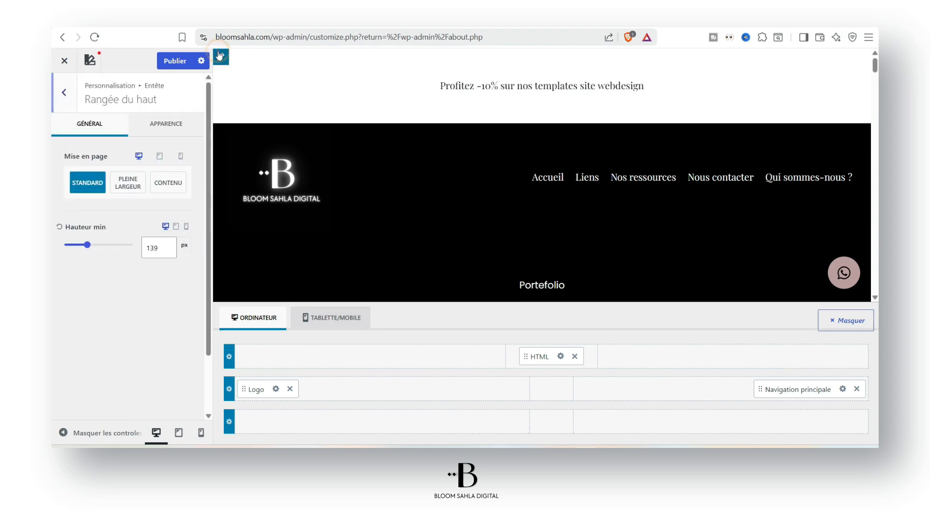
{"action": "left_click_drag", "start_coordinate": [86, 247], "coordinate": [75, 249]}
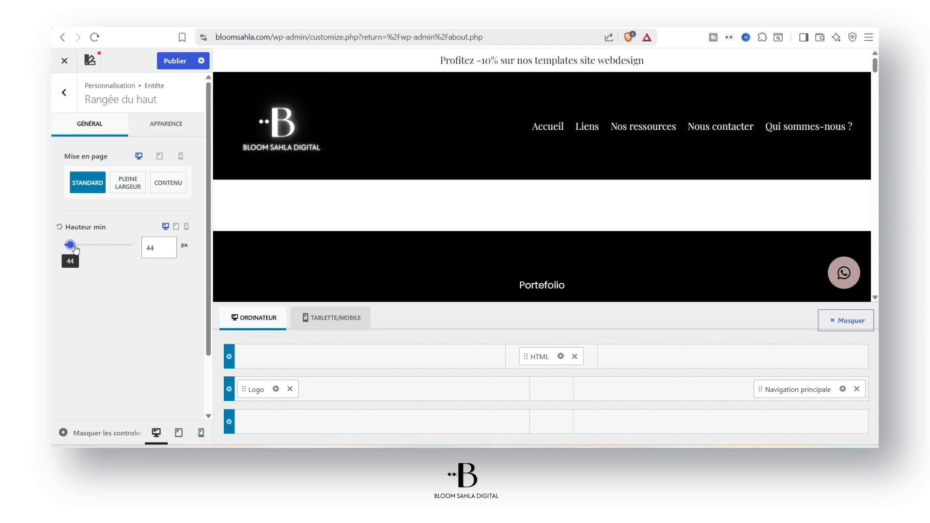
Step: Switch to the tablet header layout and add an HTML element to the centre of its top row
{"action": "left_click", "coordinate": [176, 227]}
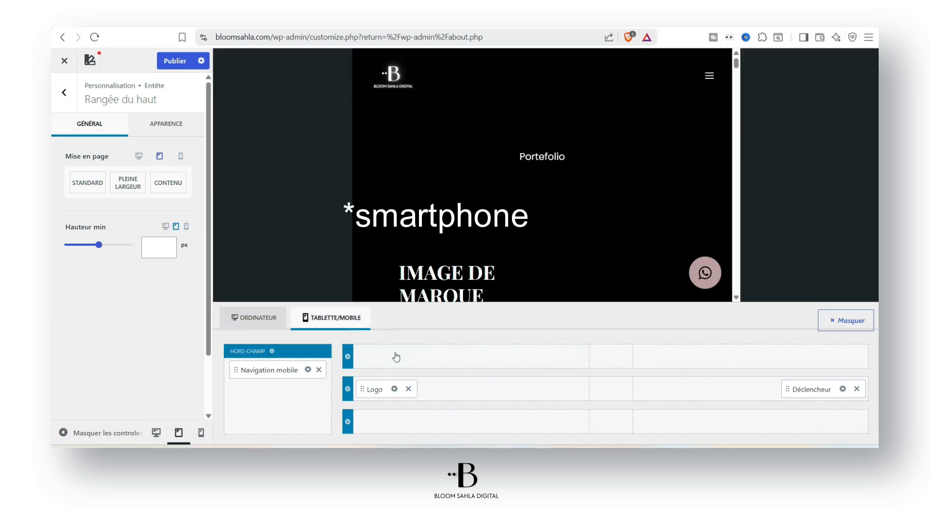
{"action": "left_click", "coordinate": [609, 356]}
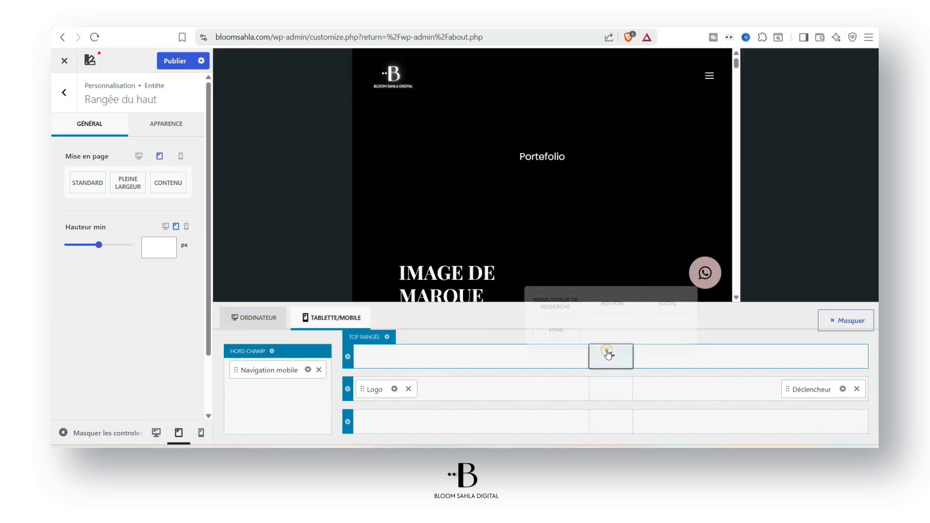
{"action": "left_click", "coordinate": [556, 329]}
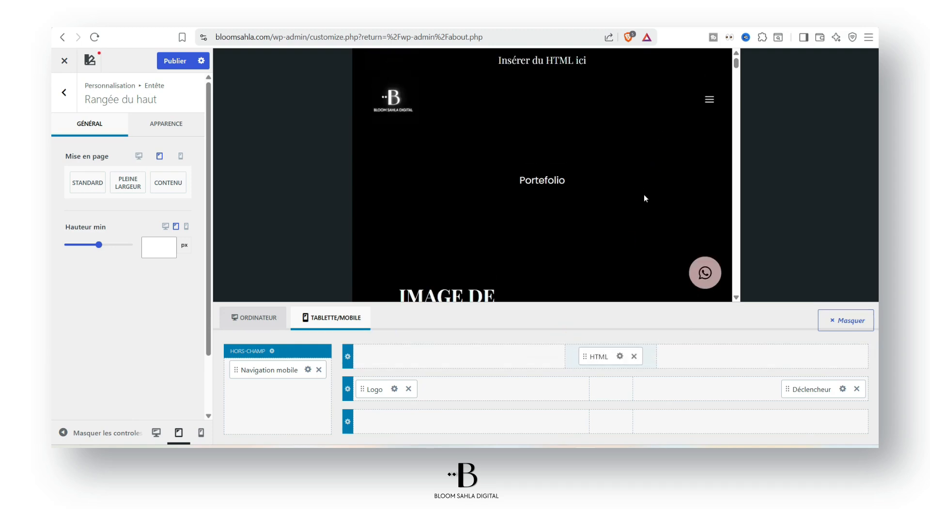
Step: Replace the mobile HTML element's placeholder with "Profitez -10% sur nos templates site webdesign", copied from the desktop HTML element
{"action": "left_click", "coordinate": [358, 318]}
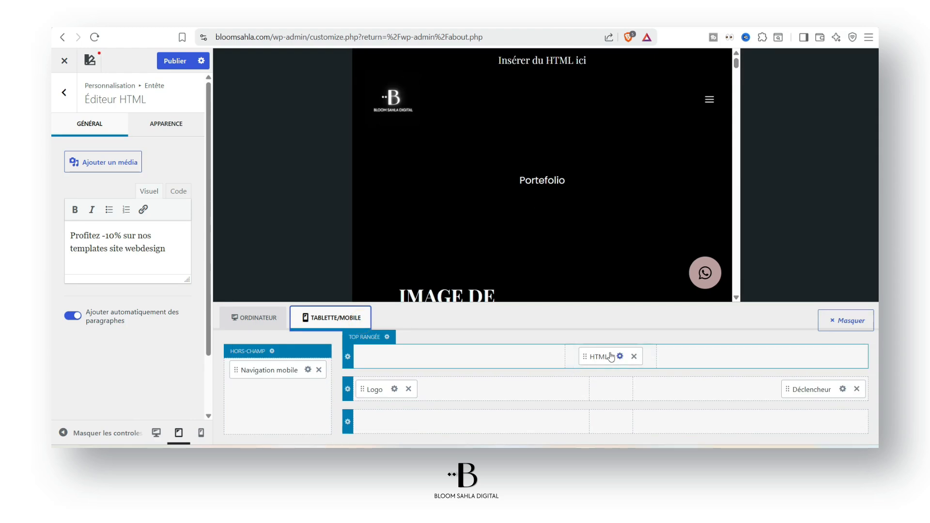
{"action": "left_click", "coordinate": [619, 356]}
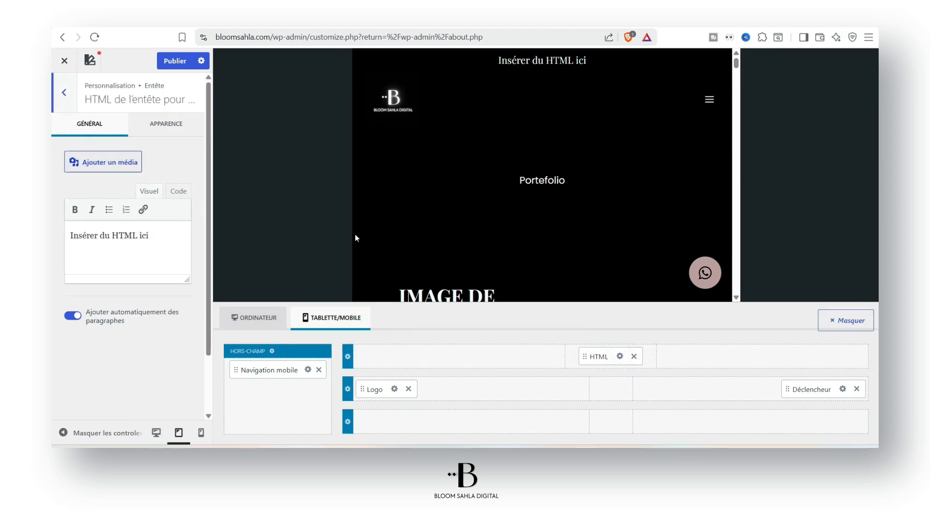
{"action": "double_click", "coordinate": [117, 257]}
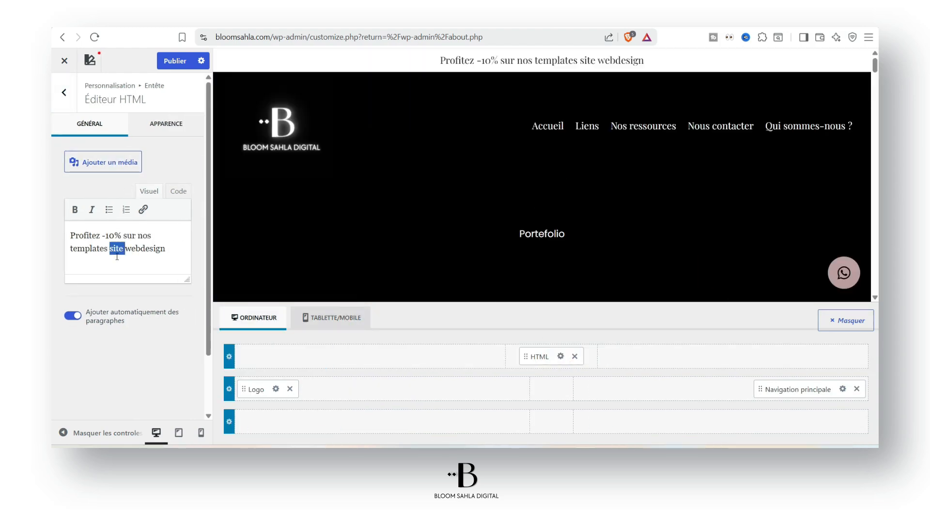
{"action": "triple_click", "coordinate": [117, 256]}
{"action": "left_click", "coordinate": [334, 318]}
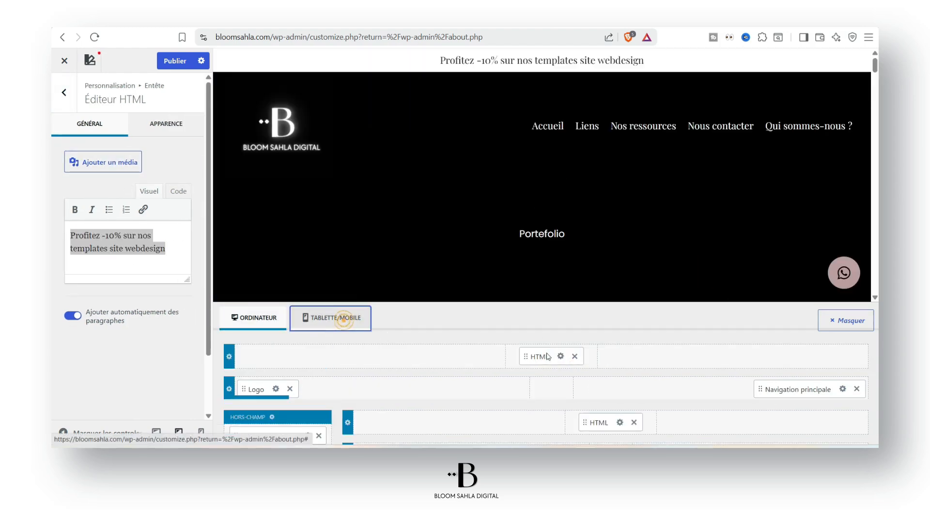
{"action": "left_click", "coordinate": [610, 351]}
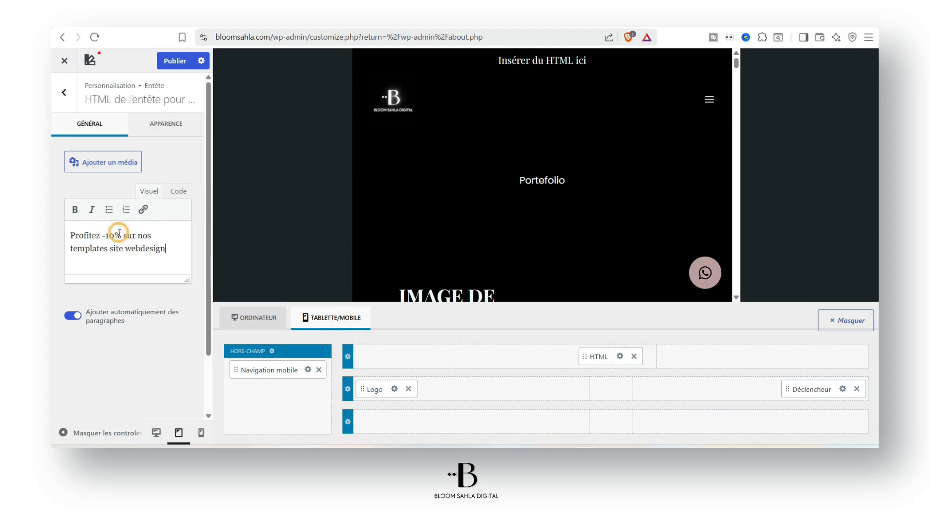
Step: Check the promotional text and header behaviour along the tablet preview, with the header builder hidden
{"action": "scroll", "coordinate": [582, 141], "scroll_direction": "down", "scroll_amount": 10}
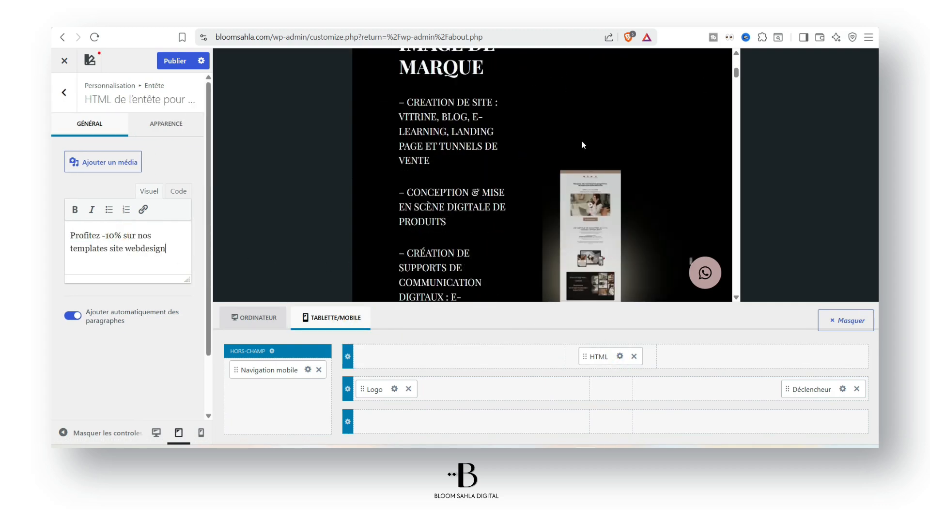
{"action": "scroll", "coordinate": [582, 141], "scroll_direction": "up", "scroll_amount": 10}
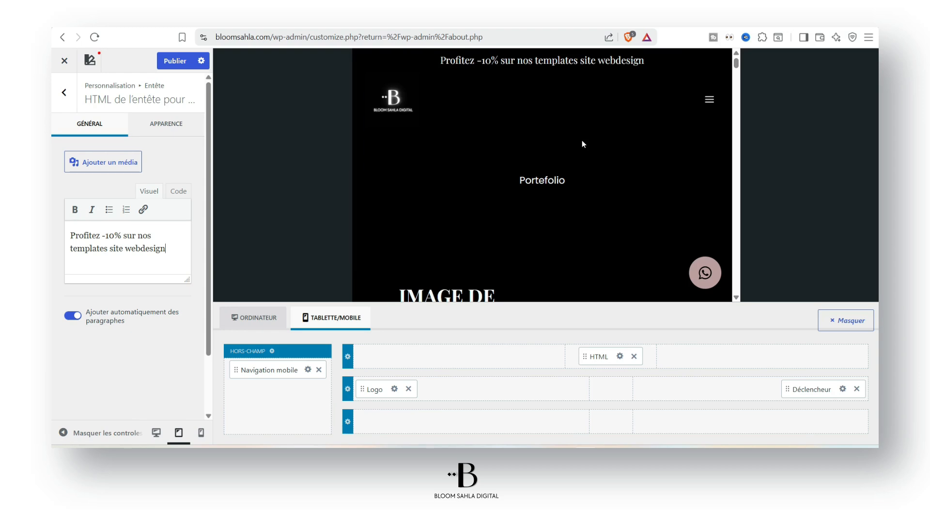
{"action": "scroll", "coordinate": [692, 134], "scroll_direction": "down", "scroll_amount": 6}
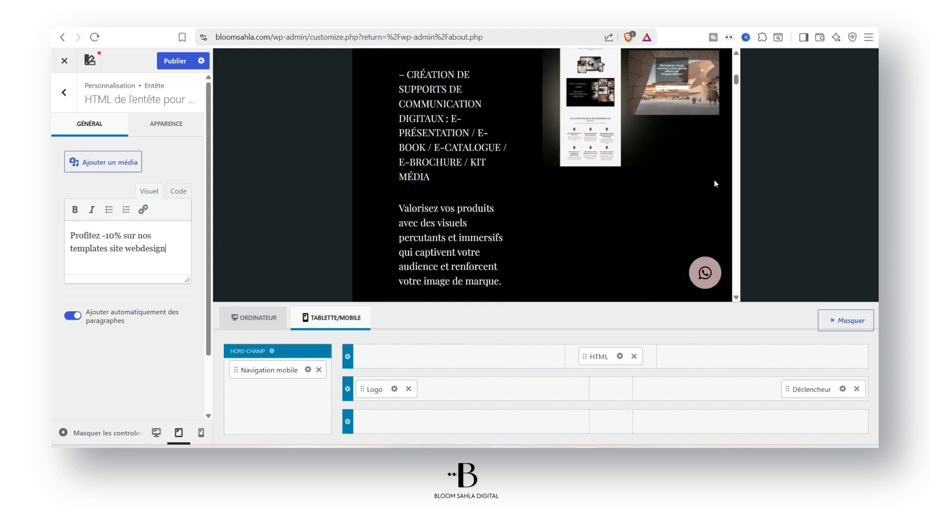
{"action": "left_click", "coordinate": [841, 319]}
{"action": "scroll", "coordinate": [656, 289], "scroll_direction": "up", "scroll_amount": 5}
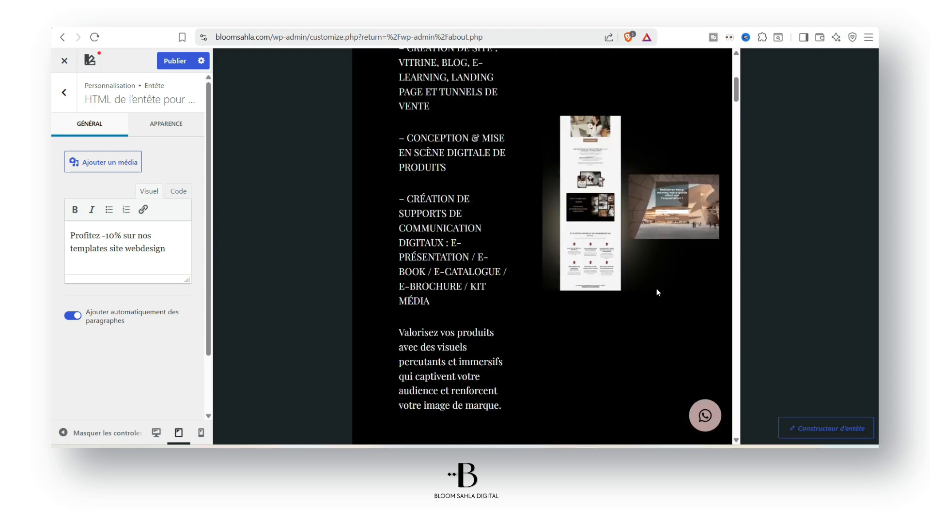
{"action": "scroll", "coordinate": [649, 271], "scroll_direction": "up", "scroll_amount": 3}
{"action": "scroll", "coordinate": [700, 88], "scroll_direction": "down", "scroll_amount": 2}
{"action": "scroll", "coordinate": [704, 86], "scroll_direction": "up", "scroll_amount": 2}
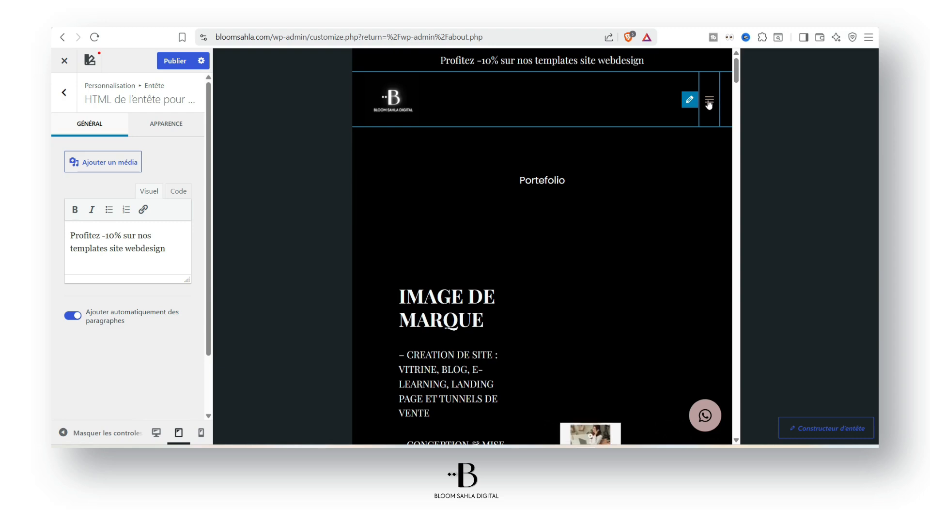
{"action": "scroll", "coordinate": [713, 92], "scroll_direction": "down", "scroll_amount": 2}
{"action": "scroll", "coordinate": [718, 74], "scroll_direction": "up", "scroll_amount": 2}
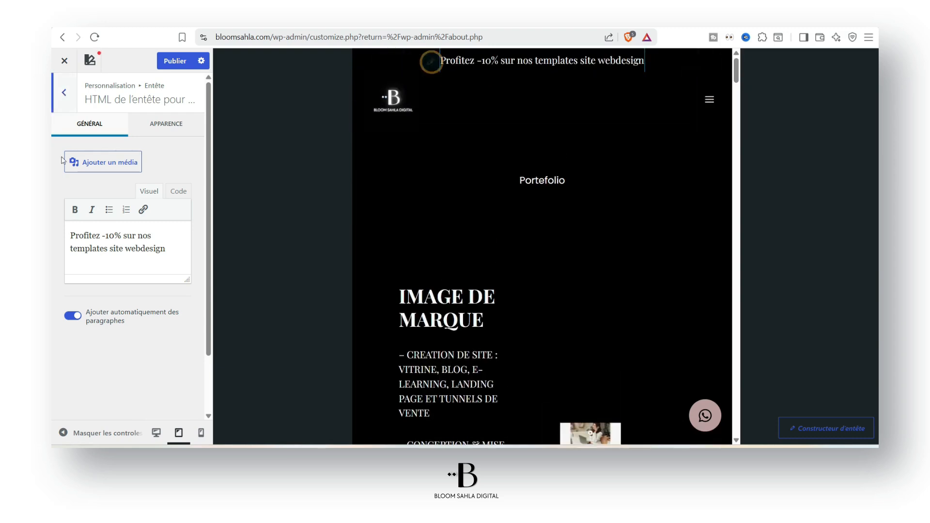
Step: Examine the mobile HTML element's appearance settings, including the link colours, and return to its general settings with the header builder shown
{"action": "left_click", "coordinate": [166, 126]}
{"action": "left_click", "coordinate": [90, 123]}
{"action": "left_click", "coordinate": [460, 64]}
{"action": "left_click", "coordinate": [430, 63]}
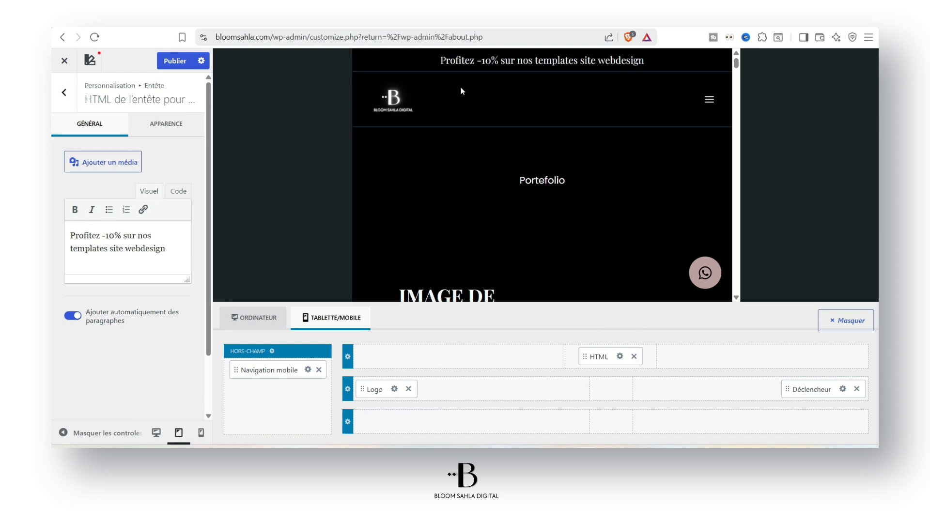
{"action": "left_click", "coordinate": [620, 359]}
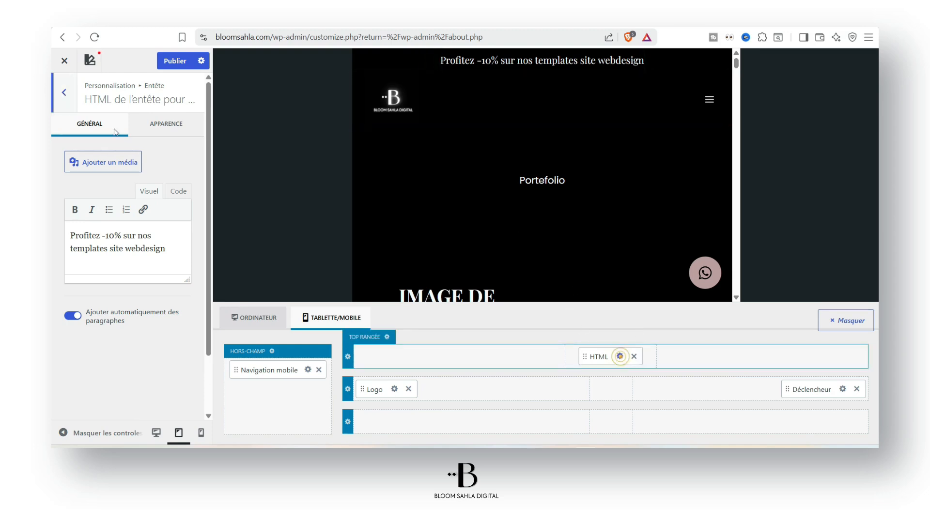
{"action": "left_click", "coordinate": [170, 118]}
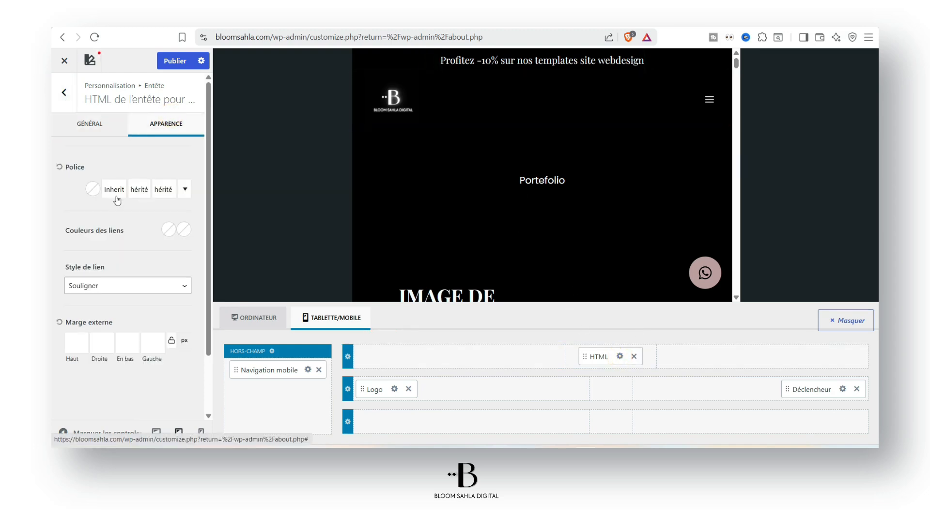
{"action": "left_click", "coordinate": [170, 231]}
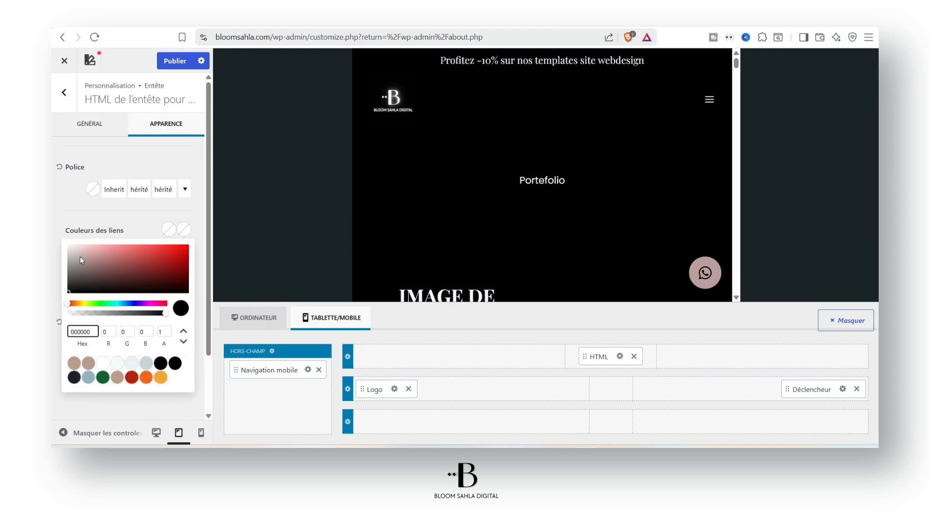
{"action": "left_click", "coordinate": [603, 64]}
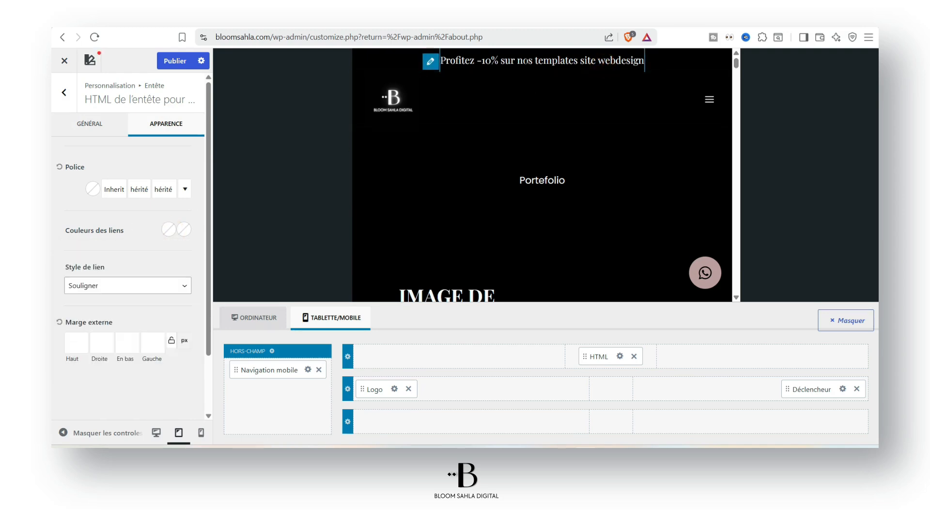
{"action": "left_click", "coordinate": [429, 61]}
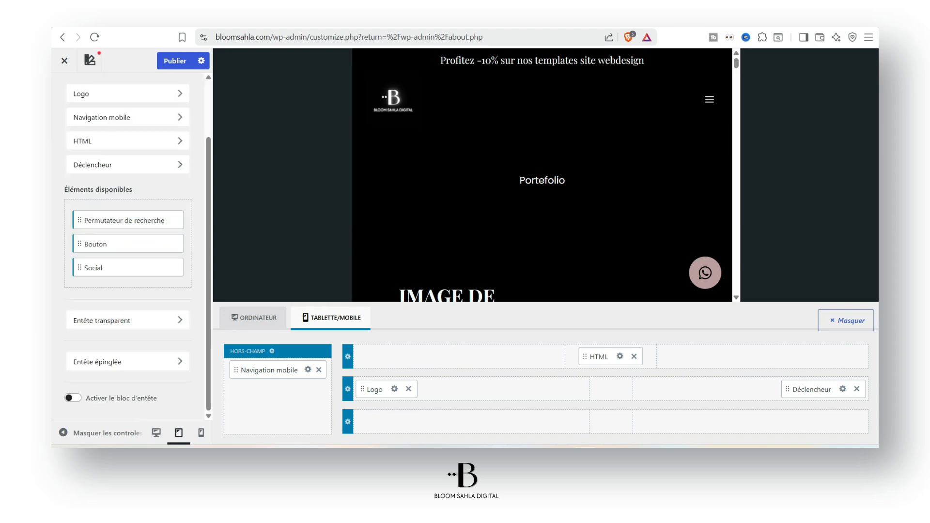
{"action": "left_click", "coordinate": [430, 62]}
{"action": "mouse_move", "coordinate": [159, 249]}
{"action": "left_mouse_down"}
{"action": "mouse_move", "coordinate": [70, 236]}
{"action": "mouse_move", "coordinate": [170, 248]}
{"action": "left_mouse_up"}
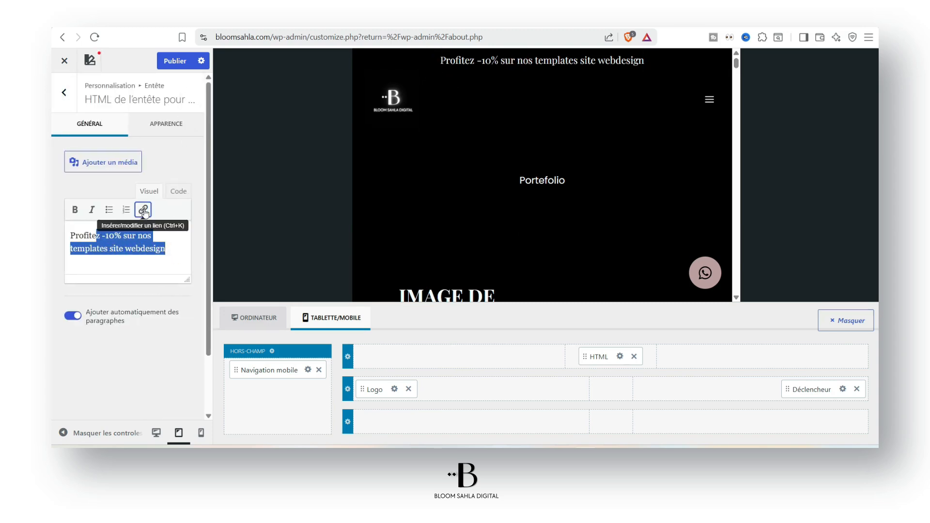
{"action": "left_click", "coordinate": [150, 237]}
{"action": "left_click", "coordinate": [143, 209]}
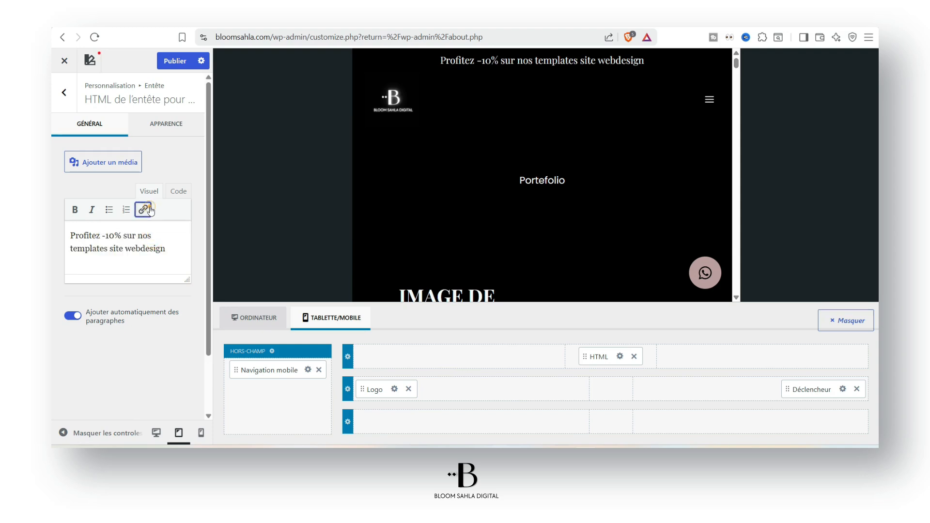
{"action": "left_click_drag", "start_coordinate": [166, 249], "coordinate": [59, 226]}
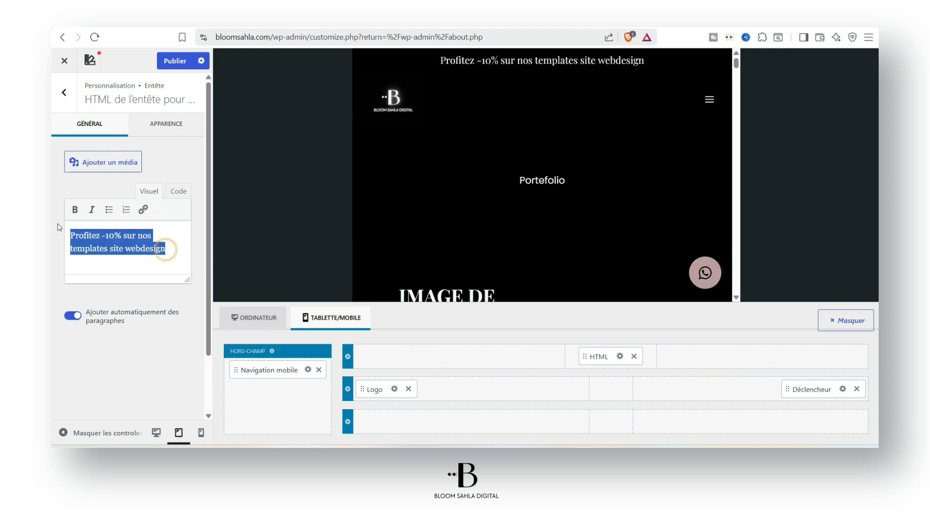
{"action": "left_click", "coordinate": [143, 211]}
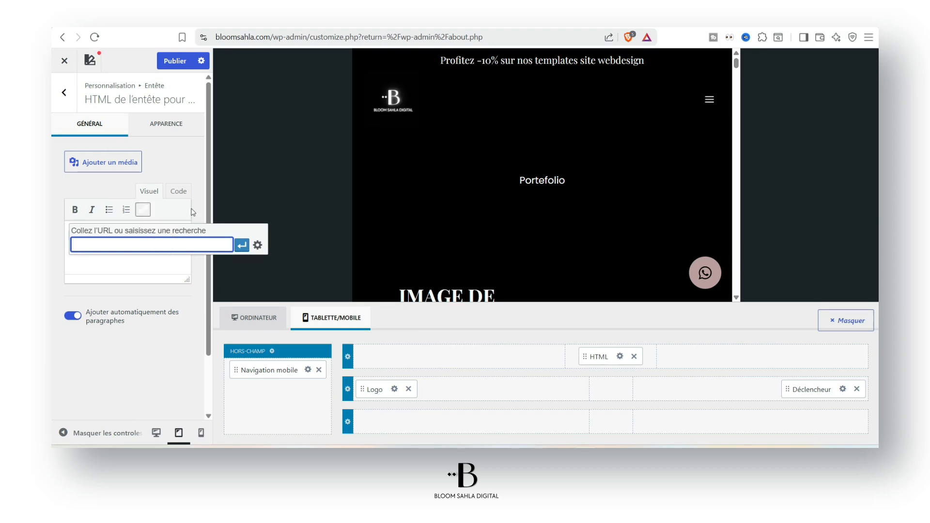
{"action": "type", "text": "http://www.bloomsahla.com/bloom-starter"}
{"action": "left_click", "coordinate": [242, 246]}
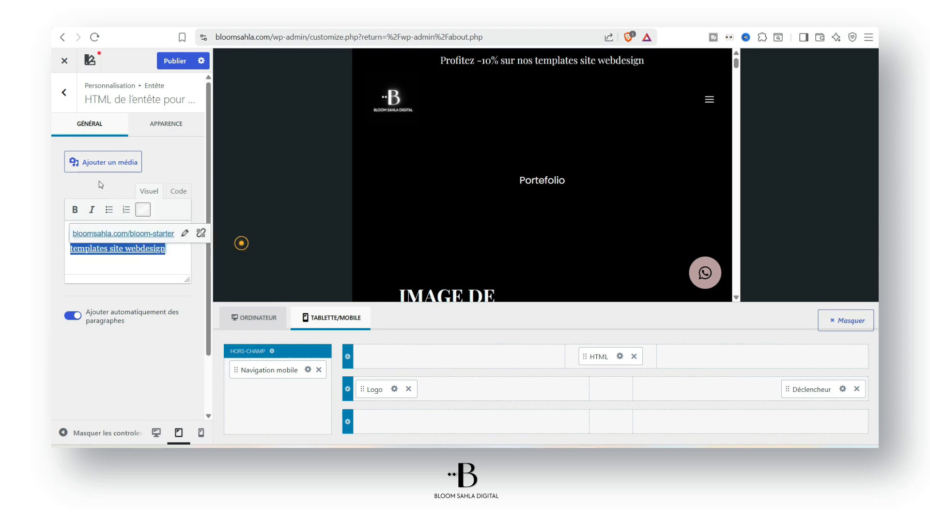
{"action": "left_click", "coordinate": [163, 261]}
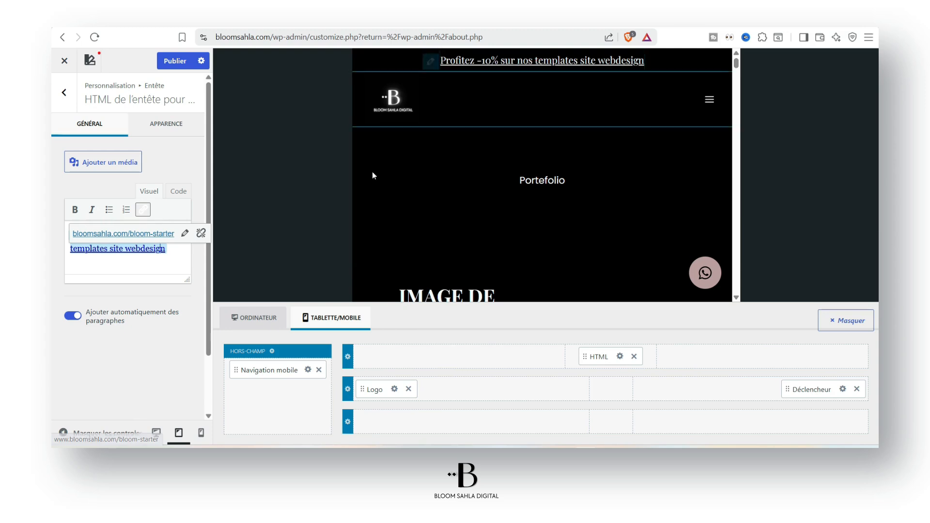
{"action": "left_click", "coordinate": [138, 240]}
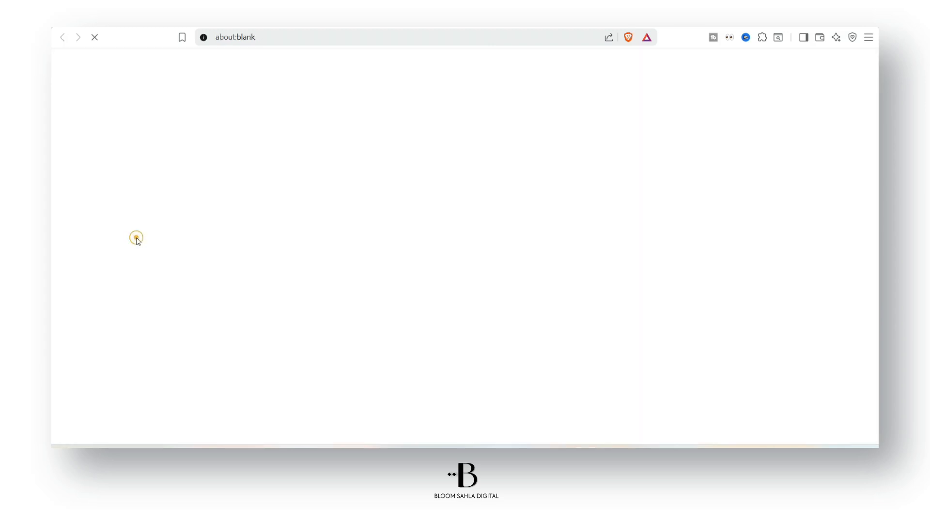
Step: Test the promotional text's bloom-starter link again, view the page it leads to and return to the customizer
{"action": "key", "text": "ctrl+w"}
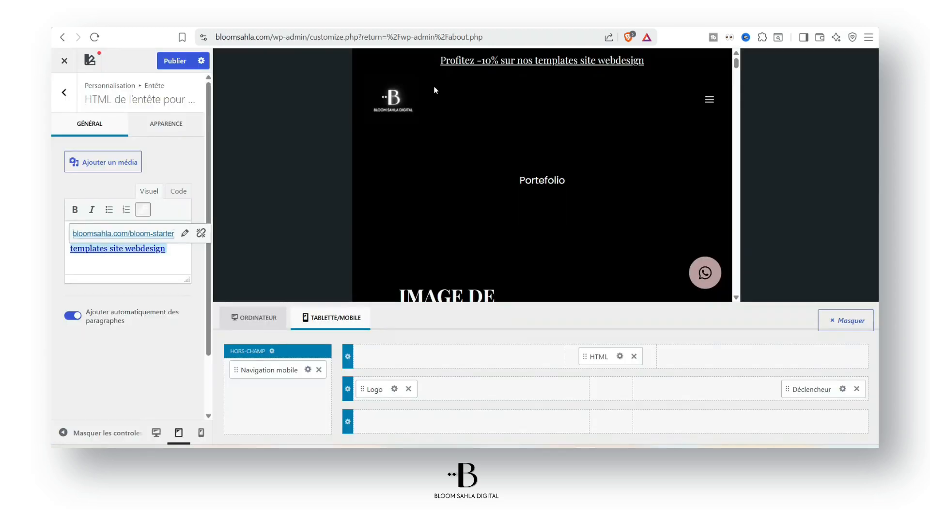
{"action": "left_click", "coordinate": [140, 234]}
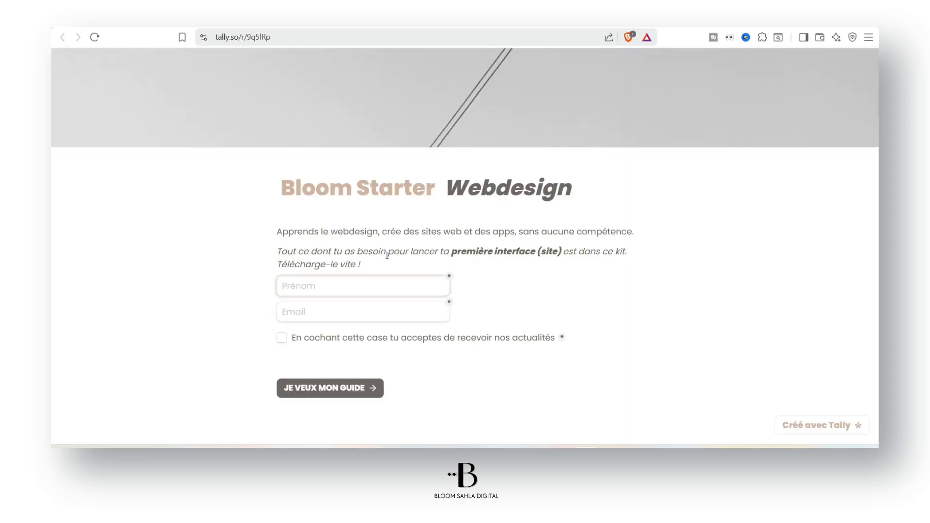
{"action": "key", "text": "ctrl+w"}
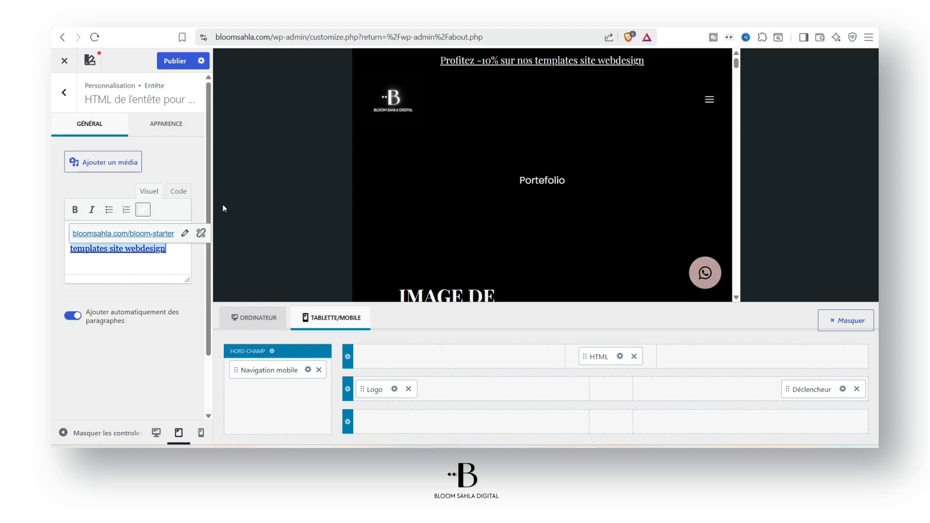
Step: Set the mobile HTML element's font colour to the second beige swatch of the palette
{"action": "scroll", "coordinate": [178, 356], "scroll_direction": "down", "scroll_amount": 1}
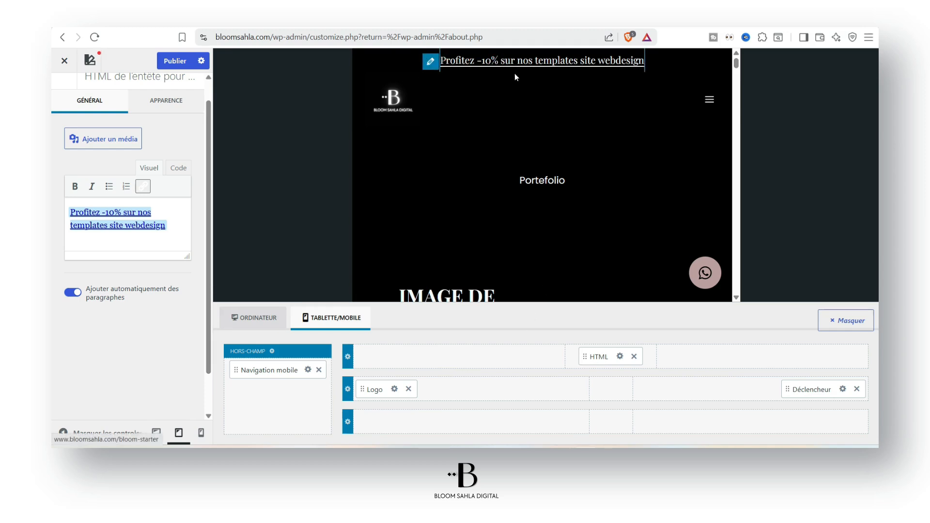
{"action": "left_click", "coordinate": [166, 100]}
{"action": "scroll", "coordinate": [145, 221], "scroll_direction": "down", "scroll_amount": 1}
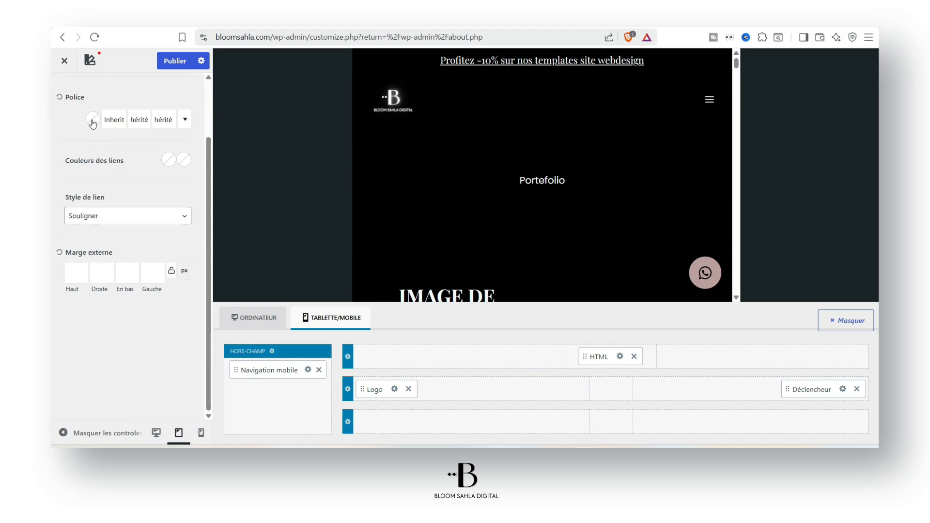
{"action": "scroll", "coordinate": [152, 271], "scroll_direction": "up", "scroll_amount": 2}
{"action": "left_click", "coordinate": [148, 288]}
{"action": "left_click", "coordinate": [93, 195]}
{"action": "left_click", "coordinate": [93, 193]}
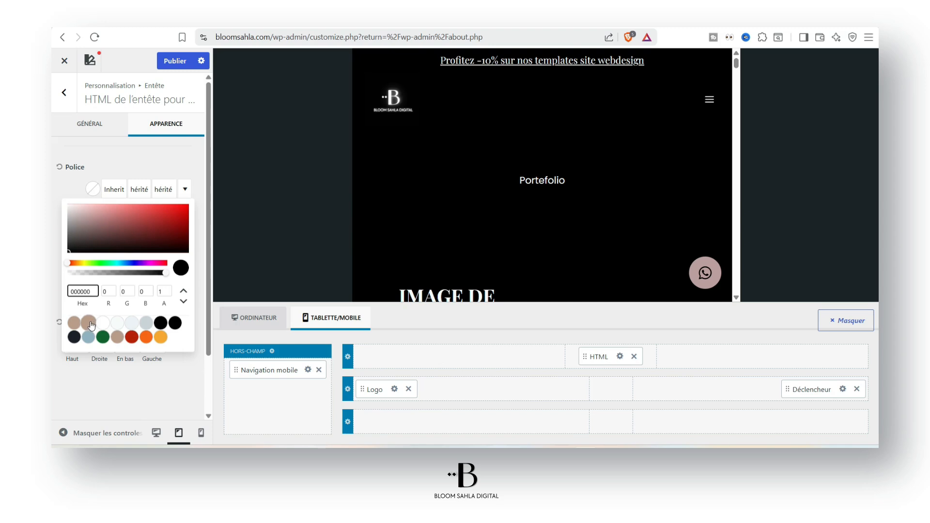
{"action": "left_click", "coordinate": [90, 323]}
{"action": "left_click", "coordinate": [94, 192]}
Step: Examine the text preview in the mobile HTML element's font settings
{"action": "left_click", "coordinate": [125, 193]}
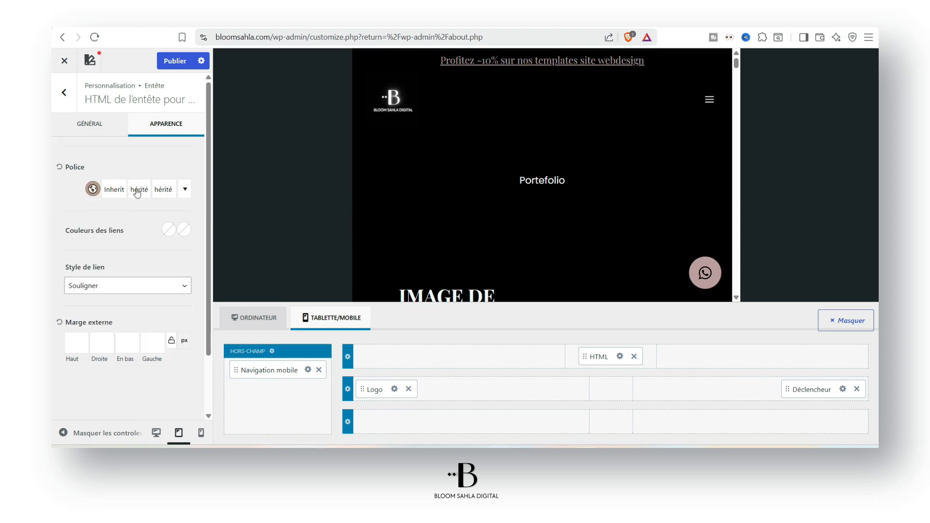
{"action": "left_click", "coordinate": [182, 197]}
{"action": "left_click", "coordinate": [186, 197]}
{"action": "left_click", "coordinate": [186, 194]}
{"action": "left_click", "coordinate": [183, 192]}
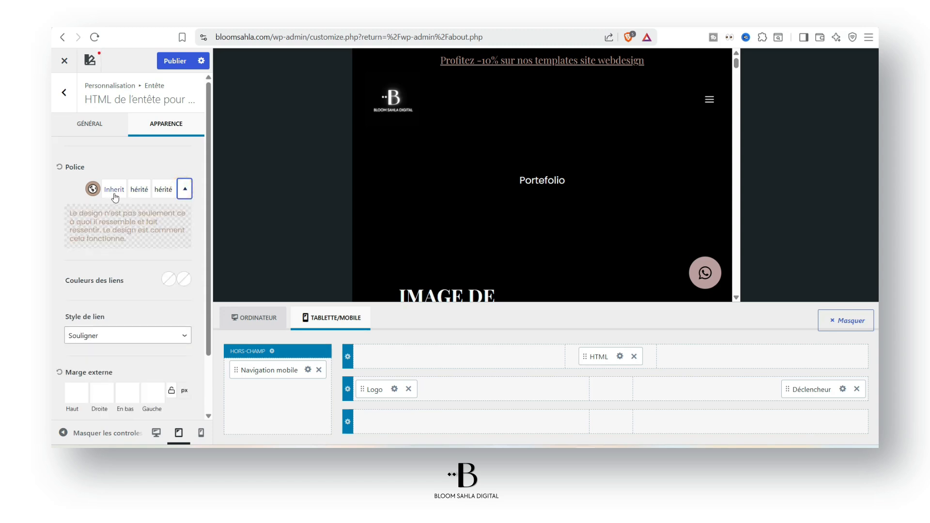
Step: Set the mobile HTML element's font to Arial, Helvetica, sans-serif after trying the Comic Sans MS and Arial Black families
{"action": "left_click", "coordinate": [134, 189]}
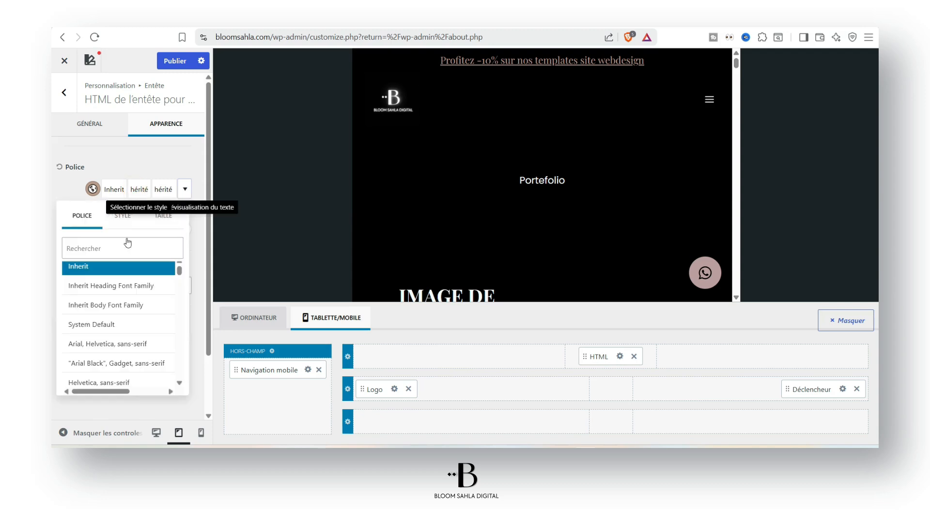
{"action": "scroll", "coordinate": [114, 308], "scroll_direction": "down", "scroll_amount": 2}
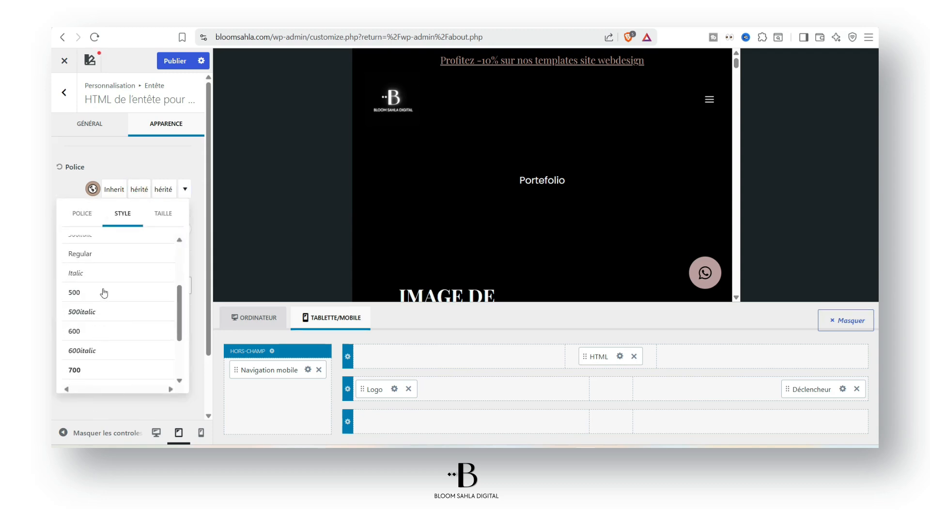
{"action": "left_click", "coordinate": [100, 293]}
{"action": "left_click", "coordinate": [97, 345]}
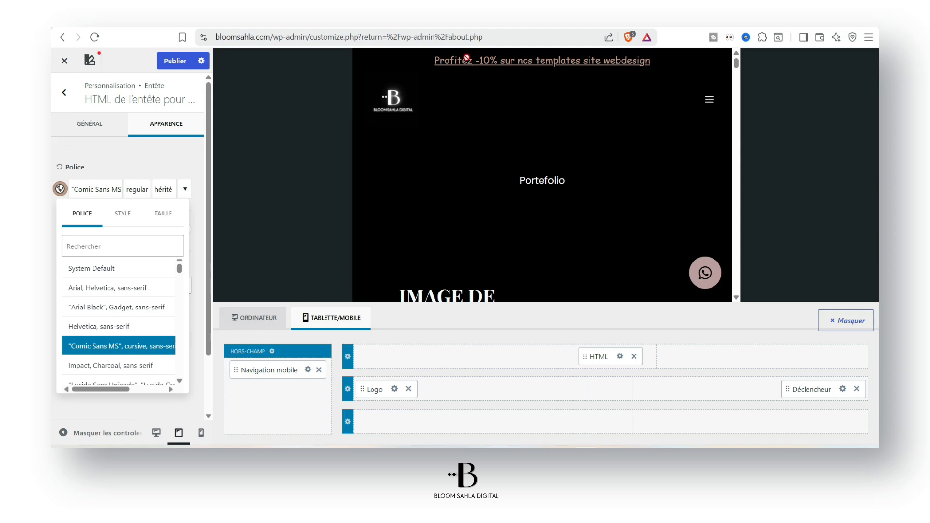
{"action": "left_click", "coordinate": [101, 308]}
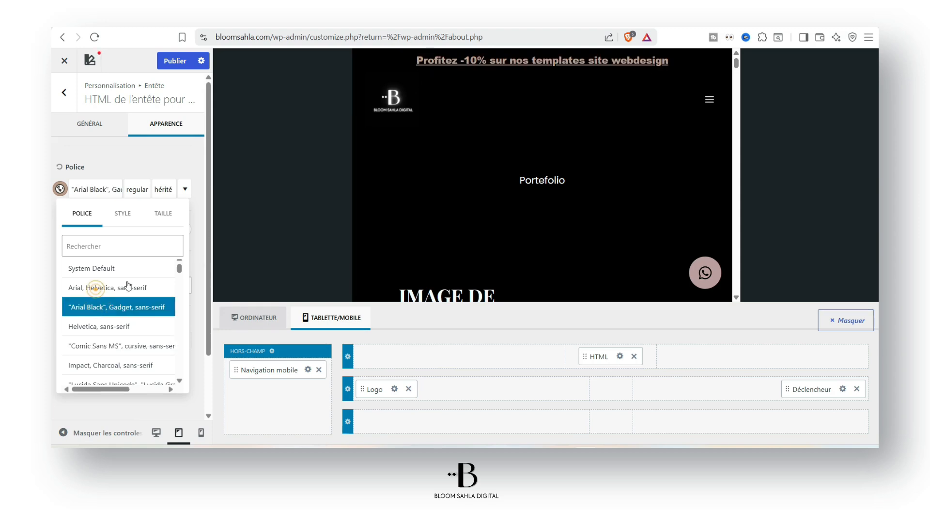
{"action": "left_click", "coordinate": [129, 287]}
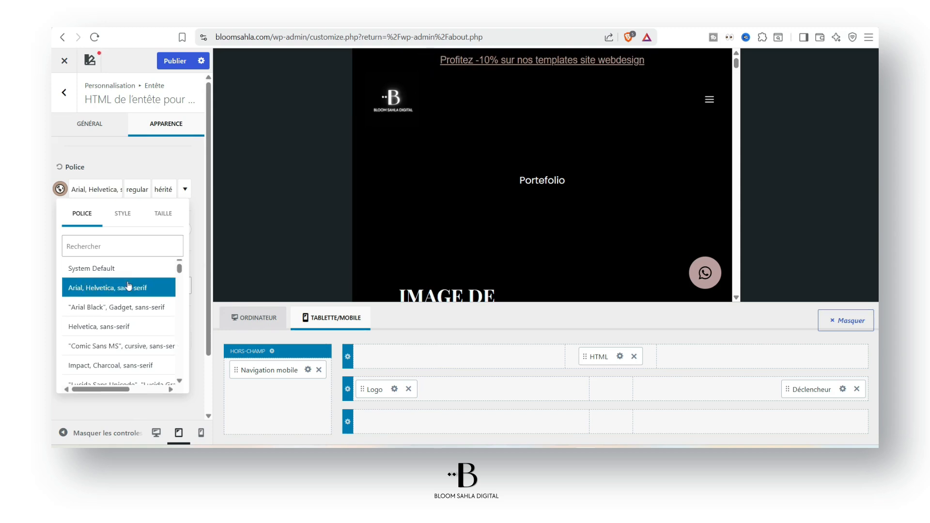
Step: Set the mobile HTML element's desktop font size to 15 px
{"action": "left_click", "coordinate": [161, 224]}
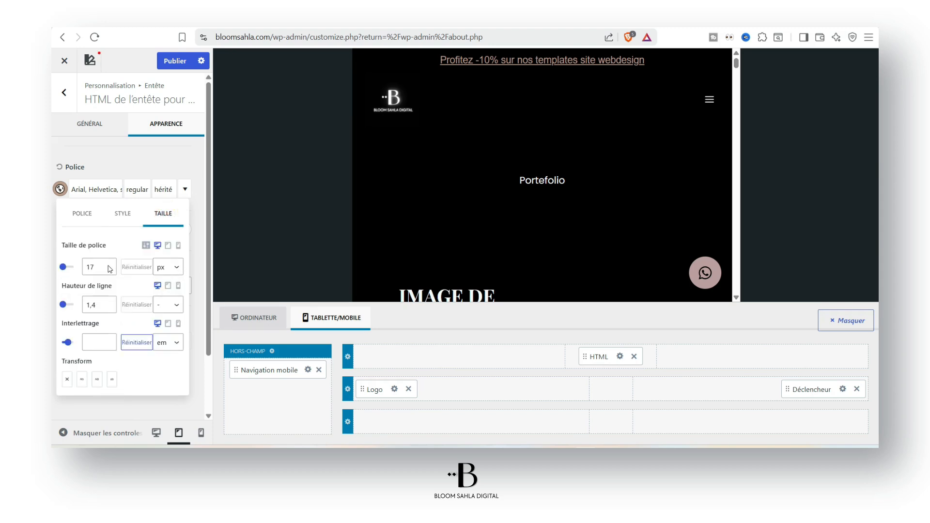
{"action": "left_click", "coordinate": [109, 269]}
{"action": "left_click", "coordinate": [108, 270]}
{"action": "left_click", "coordinate": [108, 270]}
{"action": "left_click", "coordinate": [108, 270]}
{"action": "left_click", "coordinate": [109, 270]}
{"action": "left_click", "coordinate": [109, 265]}
{"action": "left_click", "coordinate": [108, 265]}
{"action": "left_click", "coordinate": [108, 265]}
{"action": "left_click", "coordinate": [109, 265]}
{"action": "left_click", "coordinate": [108, 270]}
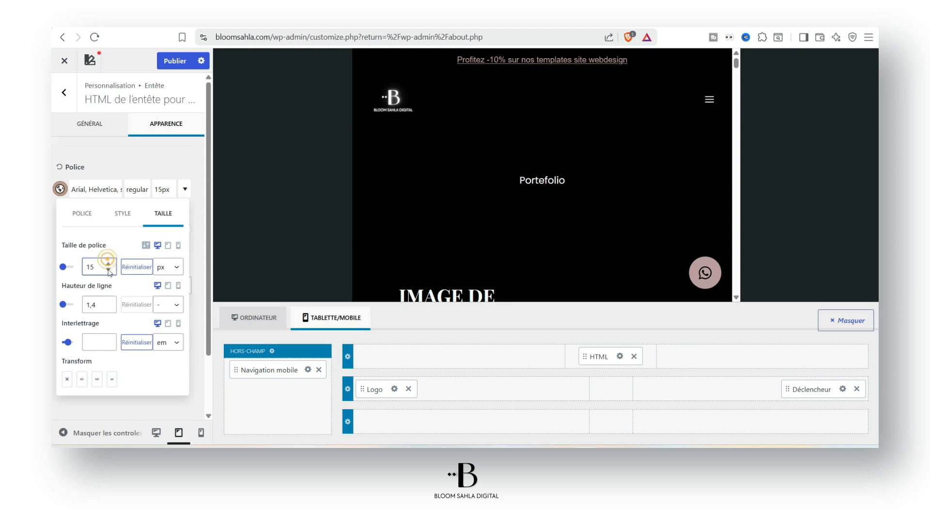
Step: Set the mobile HTML element's tablet font size to 11 px
{"action": "left_click", "coordinate": [168, 246]}
{"action": "left_click", "coordinate": [131, 270]}
{"action": "left_click", "coordinate": [131, 270]}
{"action": "left_click", "coordinate": [131, 270]}
{"action": "left_click", "coordinate": [131, 270]}
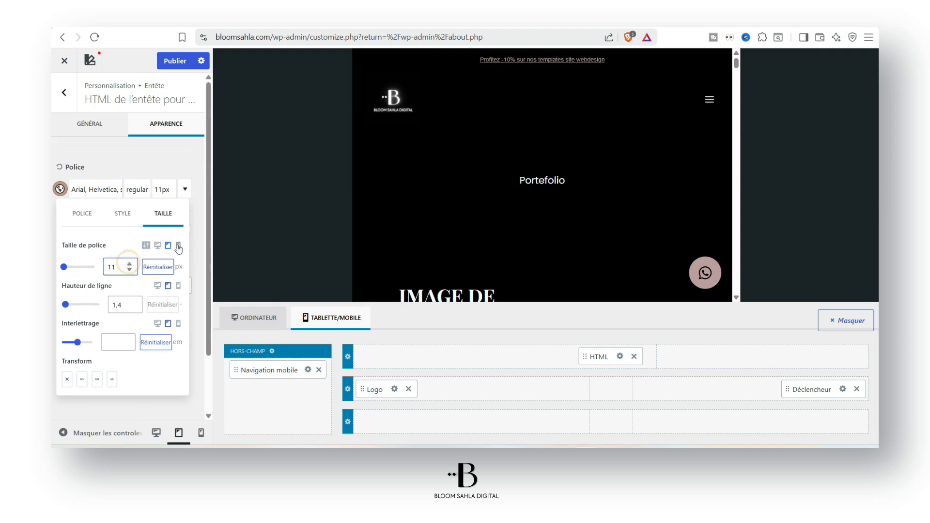
Step: Set the mobile HTML element's phone font size to 9 px so the promotional text fits on one line
{"action": "left_click", "coordinate": [179, 245]}
{"action": "left_click", "coordinate": [130, 264]}
{"action": "left_click", "coordinate": [129, 264]}
{"action": "left_click", "coordinate": [130, 265]}
{"action": "left_click", "coordinate": [130, 264]}
{"action": "left_click", "coordinate": [130, 265]}
{"action": "left_click", "coordinate": [130, 265]}
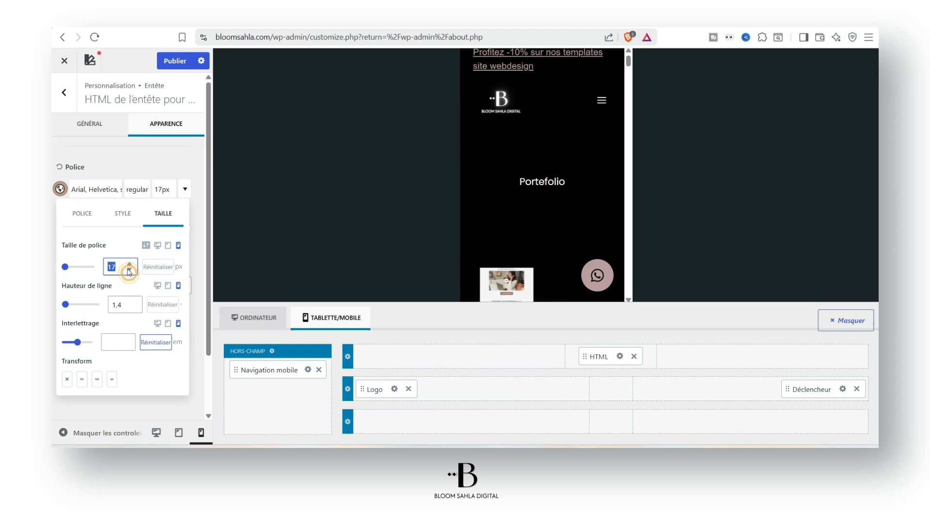
{"action": "left_click", "coordinate": [130, 271]}
{"action": "left_click", "coordinate": [130, 270]}
{"action": "left_click", "coordinate": [130, 270]}
{"action": "left_click", "coordinate": [129, 270]}
{"action": "left_click", "coordinate": [130, 270]}
{"action": "left_click", "coordinate": [130, 271]}
{"action": "left_click", "coordinate": [130, 271]}
{"action": "left_click", "coordinate": [130, 270]}
{"action": "left_click", "coordinate": [130, 270]}
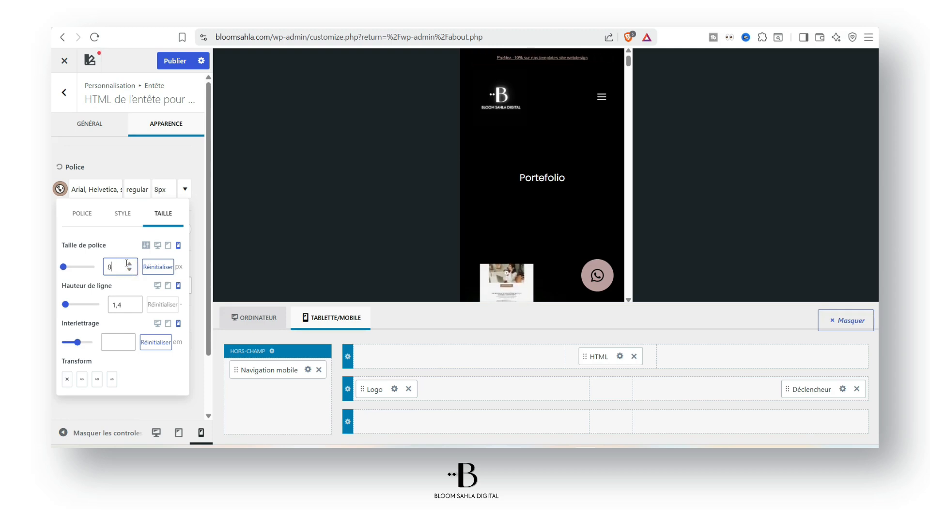
{"action": "left_click", "coordinate": [130, 265]}
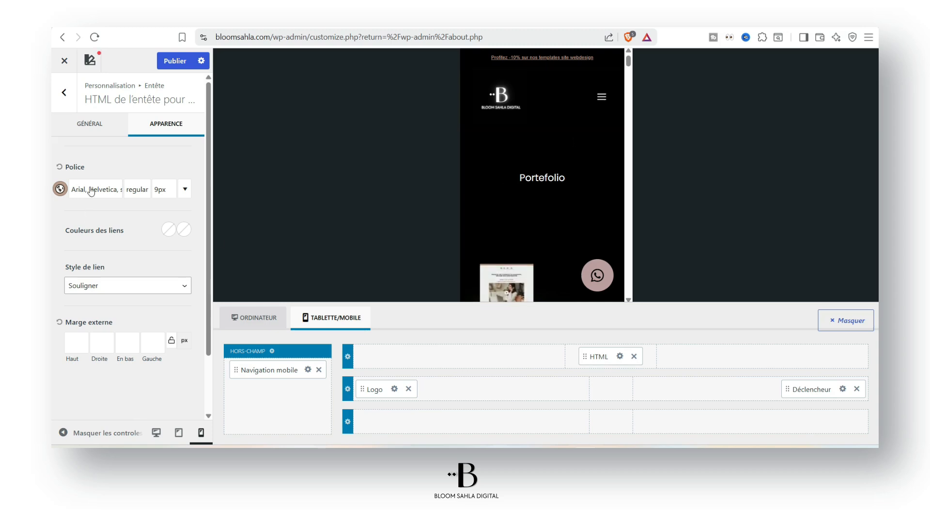
Step: Return to the header settings, open the sticky header options and enable shrinking of the main row
{"action": "left_click", "coordinate": [72, 98]}
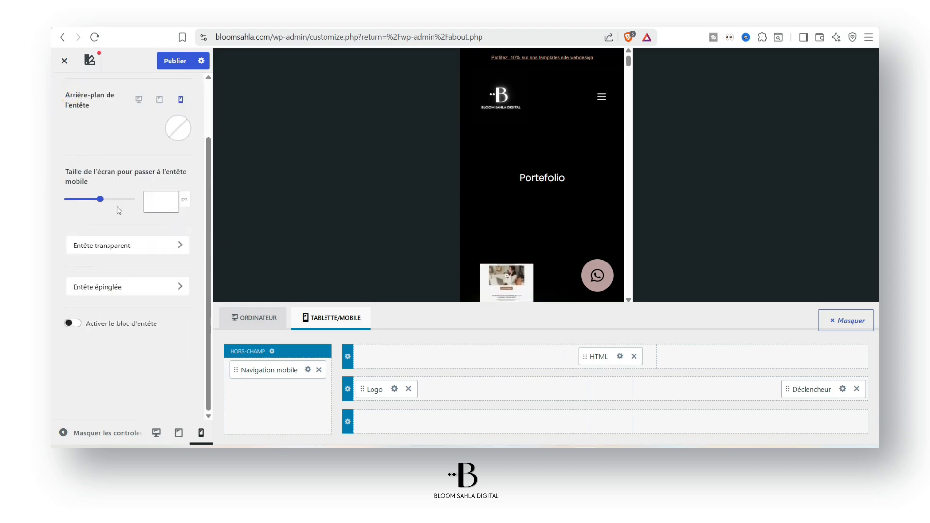
{"action": "scroll", "coordinate": [118, 209], "scroll_direction": "up", "scroll_amount": 2}
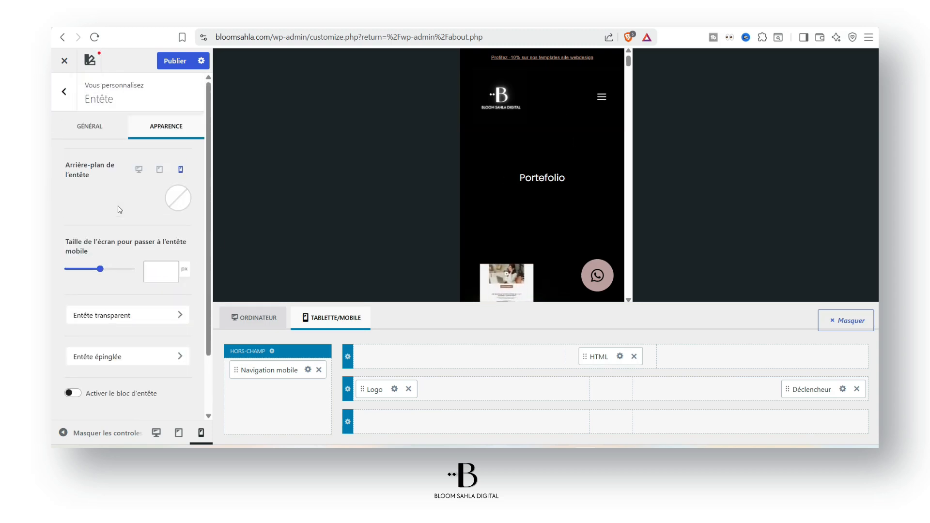
{"action": "left_click", "coordinate": [166, 357]}
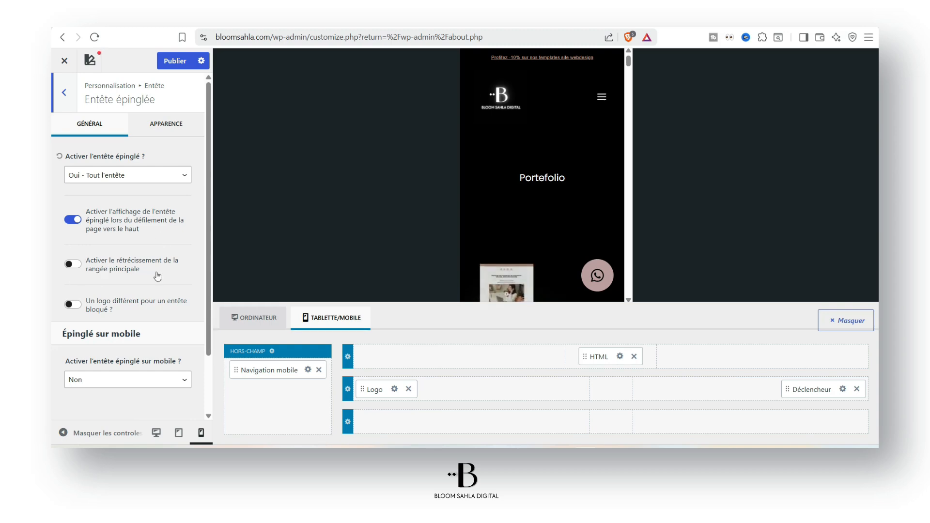
{"action": "left_click", "coordinate": [73, 265]}
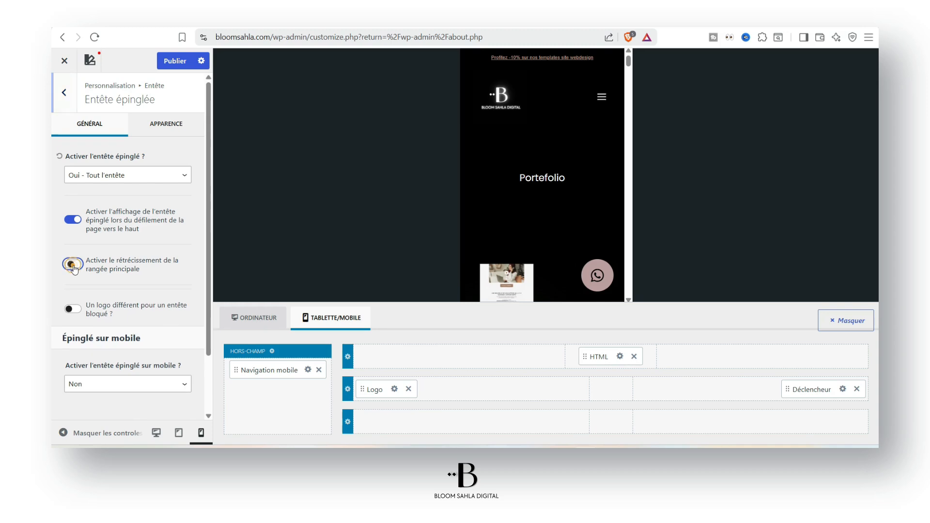
Step: Check the sticky header along the desktop preview and inspect the option for a different sticky logo, leaving it off
{"action": "left_click", "coordinate": [260, 319]}
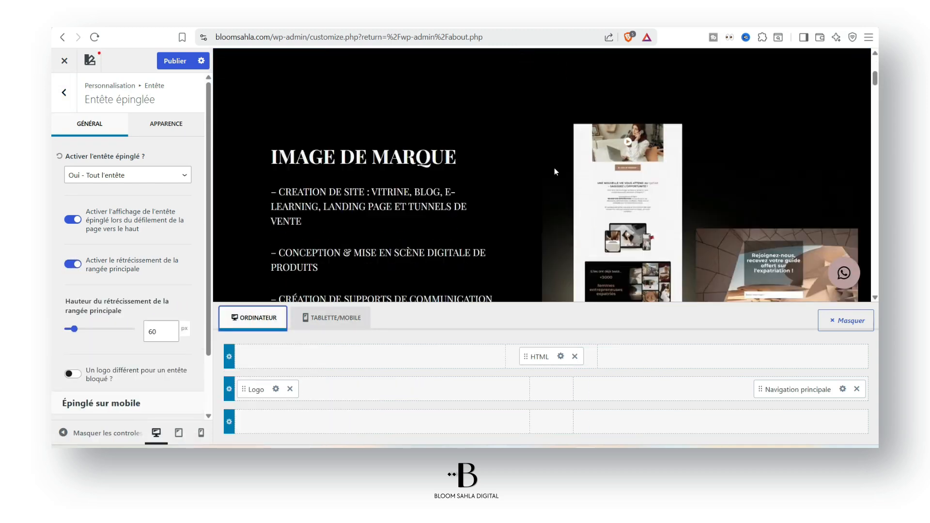
{"action": "scroll", "coordinate": [555, 171], "scroll_direction": "down", "scroll_amount": 3}
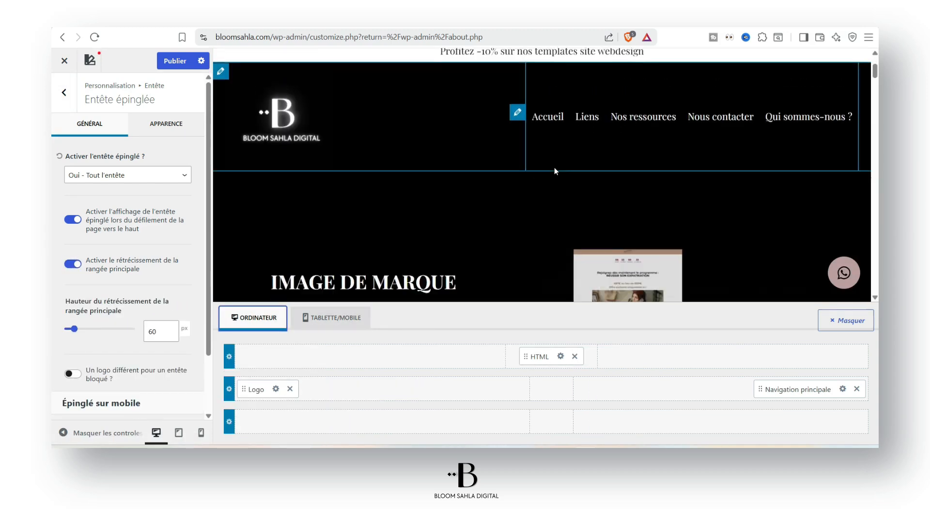
{"action": "scroll", "coordinate": [555, 187], "scroll_direction": "up", "scroll_amount": 3}
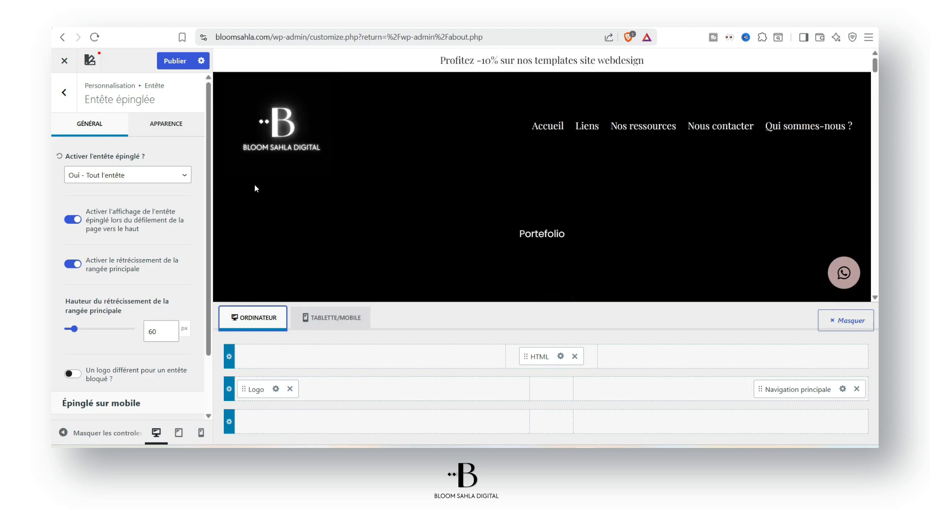
{"action": "left_click", "coordinate": [74, 374]}
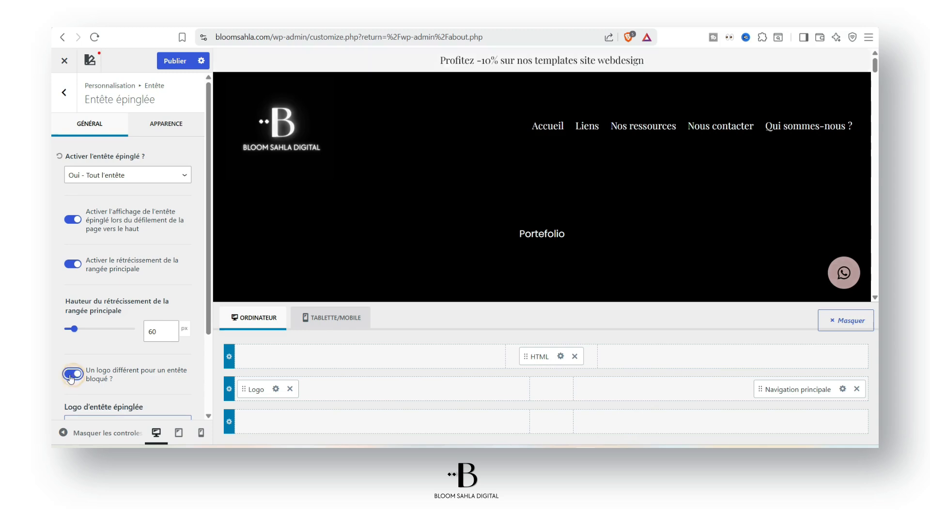
{"action": "left_click", "coordinate": [75, 374]}
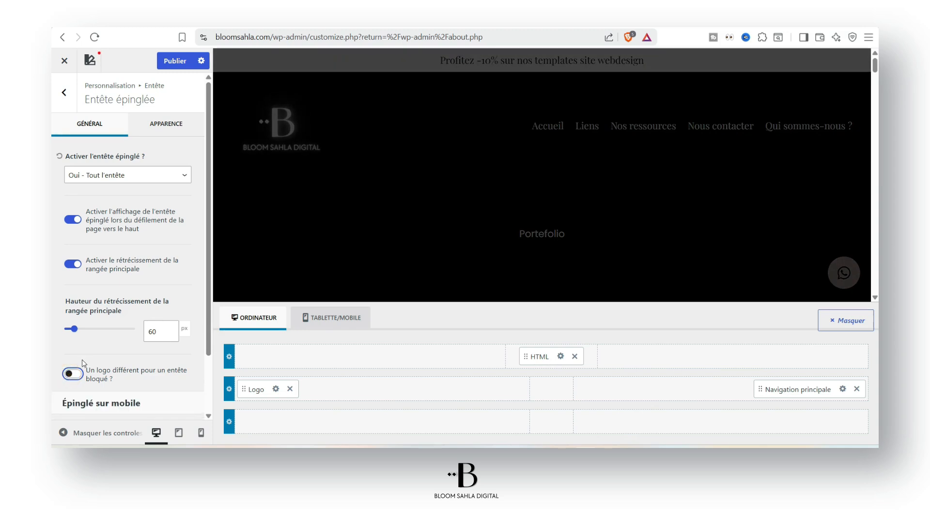
Step: Enable the mobile sticky header for the main row only and turn on its main row reduction
{"action": "scroll", "coordinate": [82, 360], "scroll_direction": "down", "scroll_amount": 2}
{"action": "left_click", "coordinate": [73, 304]}
{"action": "scroll", "coordinate": [117, 320], "scroll_direction": "down", "scroll_amount": 1}
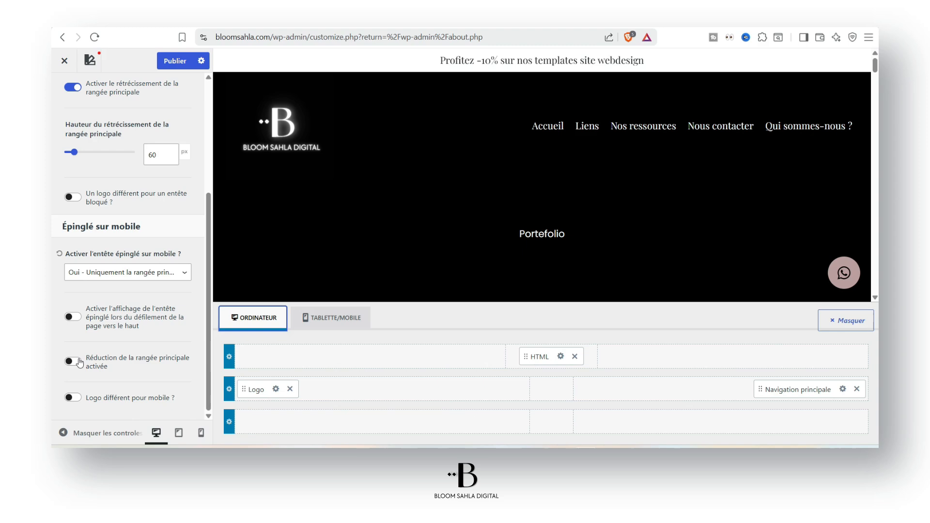
{"action": "left_click", "coordinate": [79, 362]}
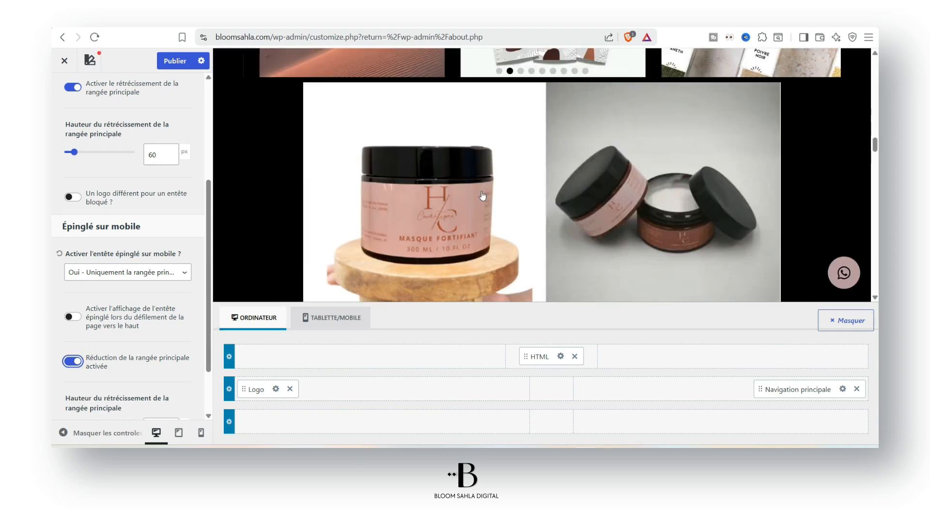
Step: Check how the sticky header shrinks while moving down and back up the desktop preview
{"action": "scroll", "coordinate": [482, 195], "scroll_direction": "down", "scroll_amount": 5}
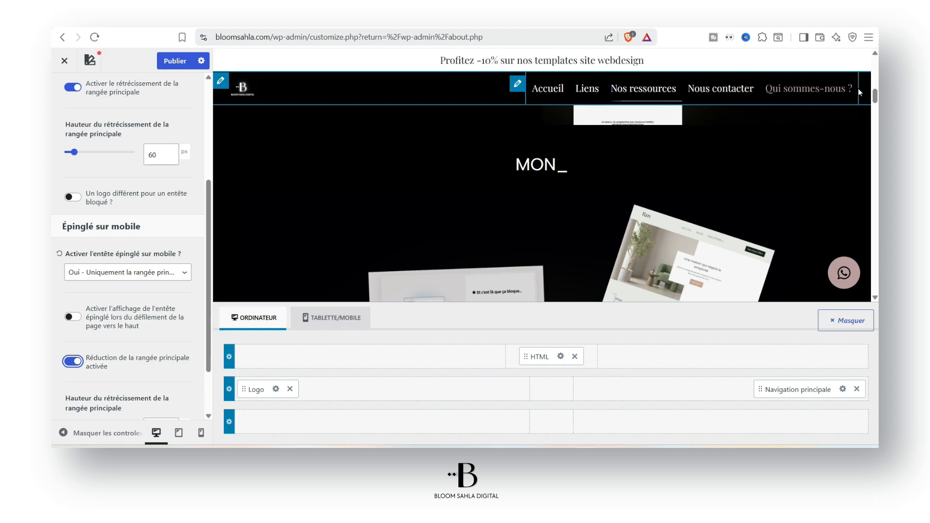
{"action": "scroll", "coordinate": [443, 171], "scroll_direction": "down", "scroll_amount": 3}
{"action": "scroll", "coordinate": [446, 172], "scroll_direction": "up", "scroll_amount": 10}
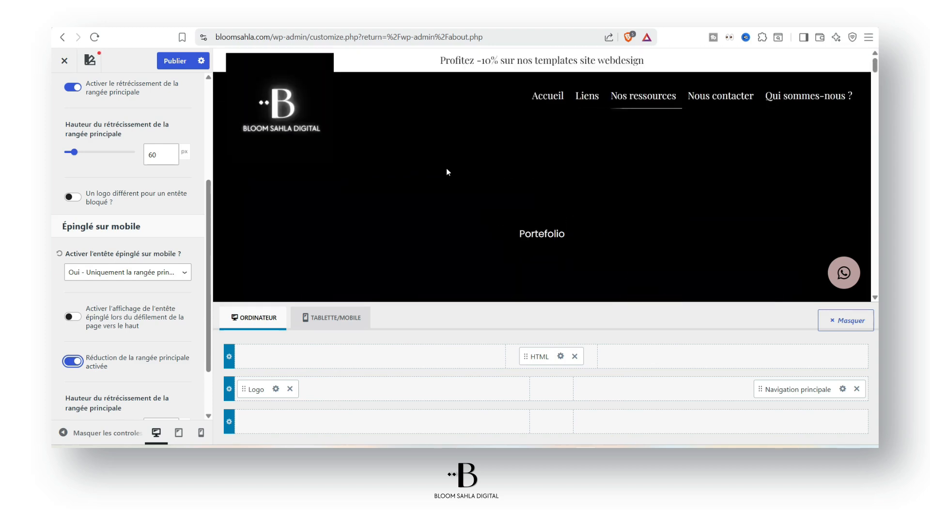
Step: Turn off the mobile sticky header's main row reduction and check the header along the desktop preview
{"action": "scroll", "coordinate": [130, 344], "scroll_direction": "down", "scroll_amount": 2}
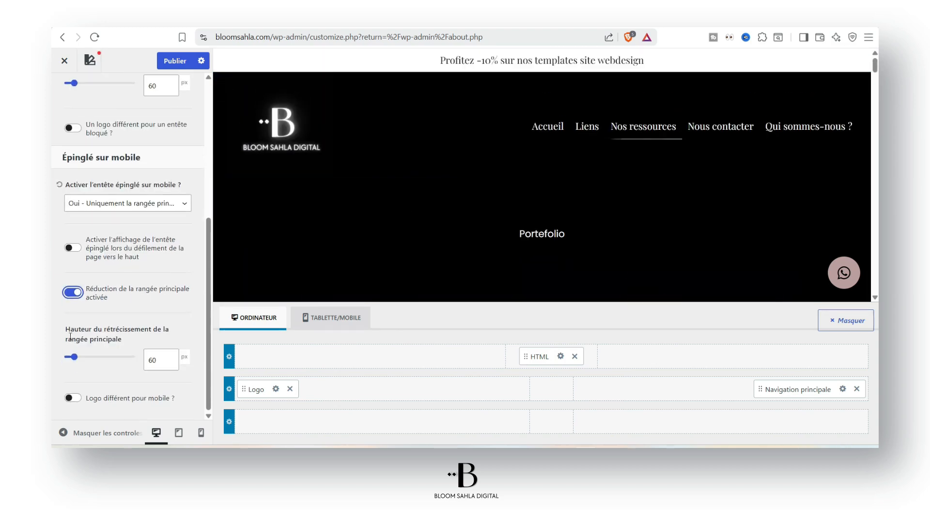
{"action": "left_click", "coordinate": [71, 293]}
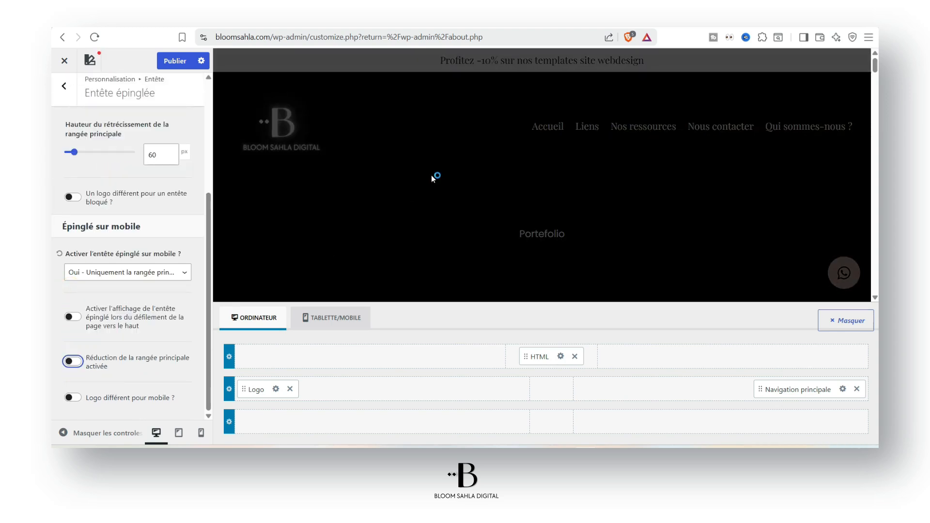
{"action": "scroll", "coordinate": [448, 167], "scroll_direction": "down", "scroll_amount": 5}
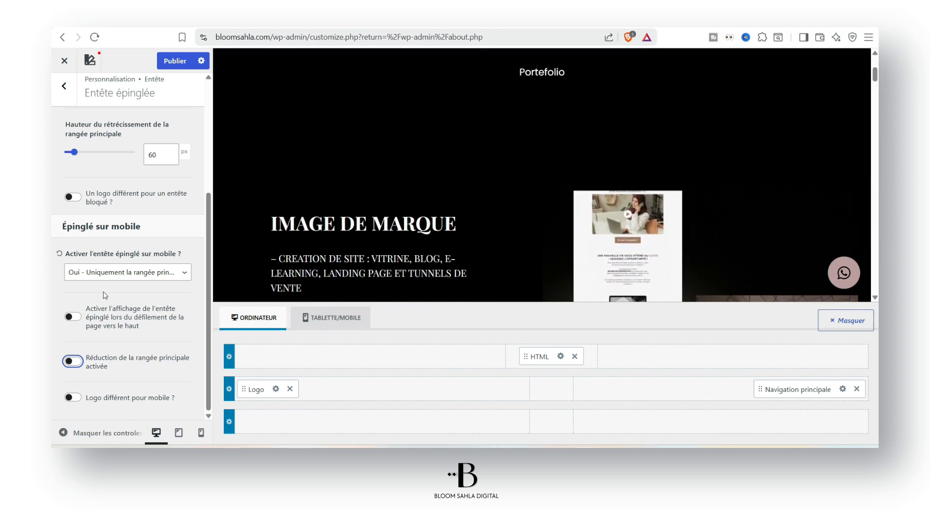
Step: Turn the mobile sticky header's main row reduction back on
{"action": "left_click", "coordinate": [76, 363]}
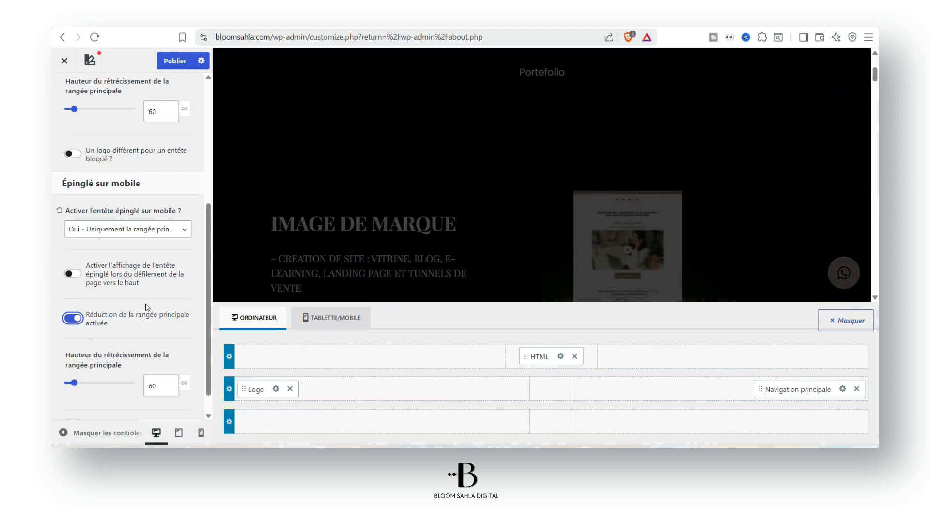
{"action": "scroll", "coordinate": [159, 287], "scroll_direction": "up", "scroll_amount": 1}
{"action": "scroll", "coordinate": [160, 287], "scroll_direction": "up", "scroll_amount": 5}
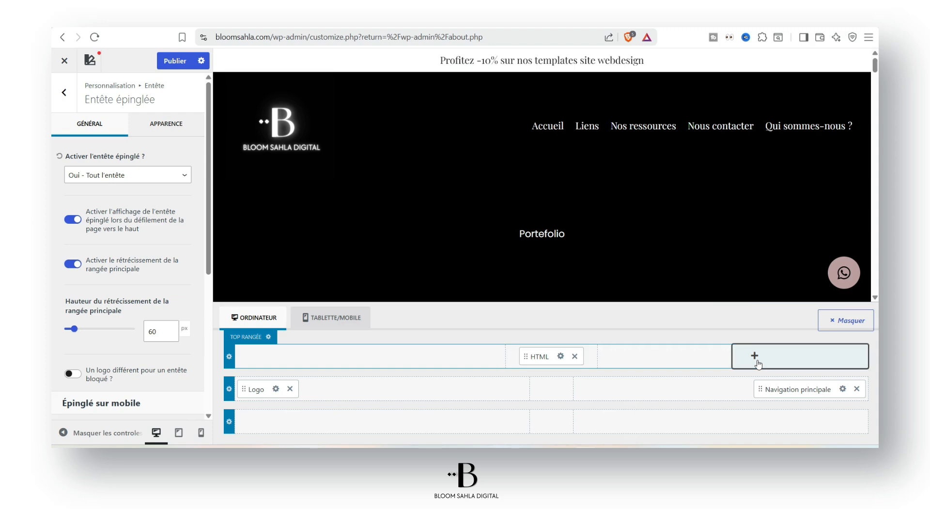
Step: Add a Bouton element to the empty right end of the desktop header's top row and label it "Télécharger le guide"
{"action": "left_click", "coordinate": [754, 356]}
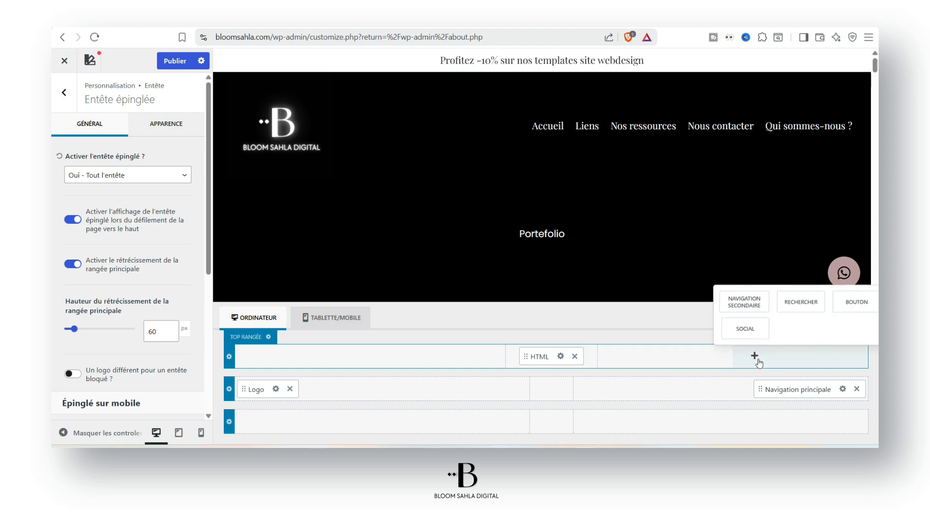
{"action": "left_click", "coordinate": [849, 305]}
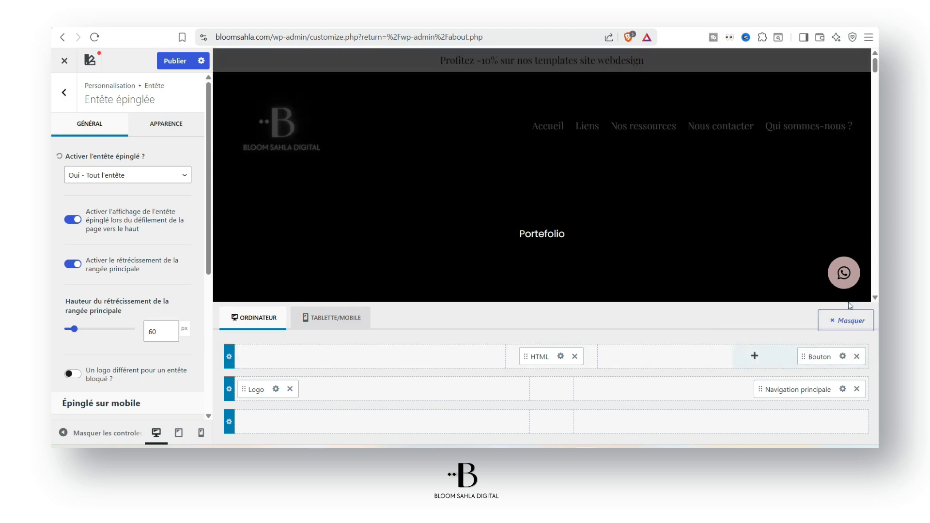
{"action": "left_click", "coordinate": [842, 360]}
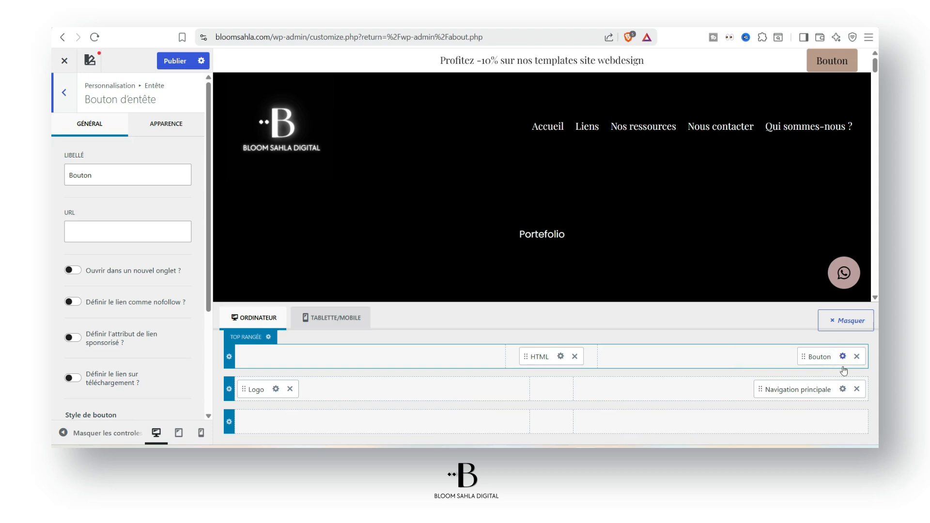
{"action": "left_click", "coordinate": [114, 179]}
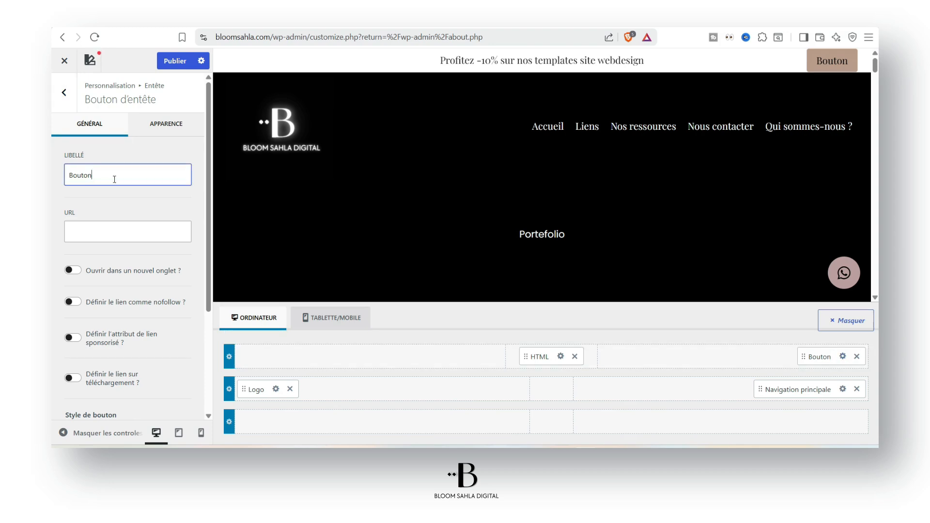
{"action": "type", "text": "Télécharger le guide"}
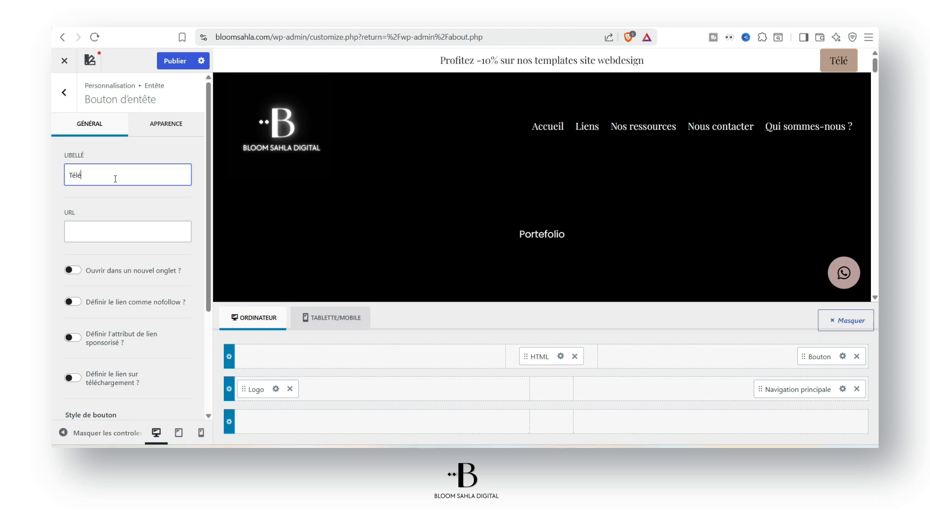
{"action": "key", "text": "Tab"}
{"action": "scroll", "coordinate": [107, 278], "scroll_direction": "down", "scroll_amount": 1}
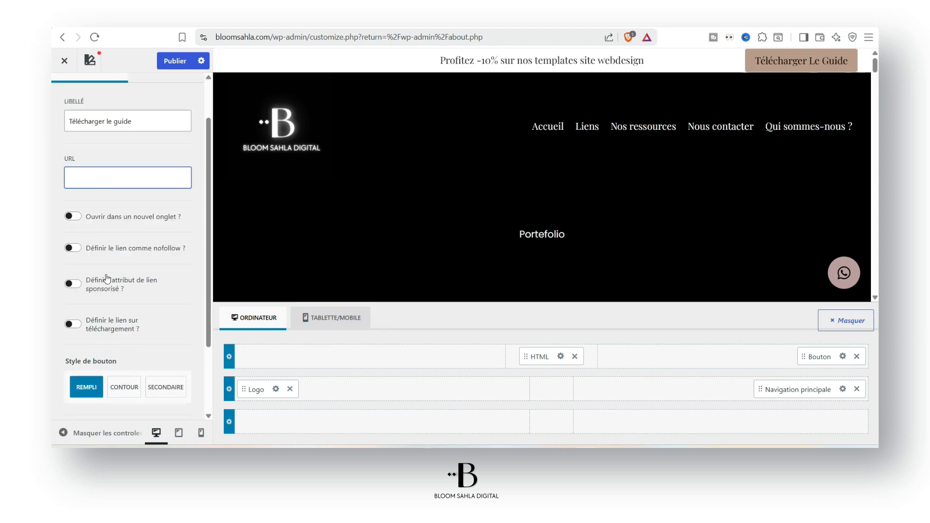
{"action": "type", "text": "https://www.bloomsahla.com/bloom-starter"}
{"action": "left_click", "coordinate": [112, 186]}
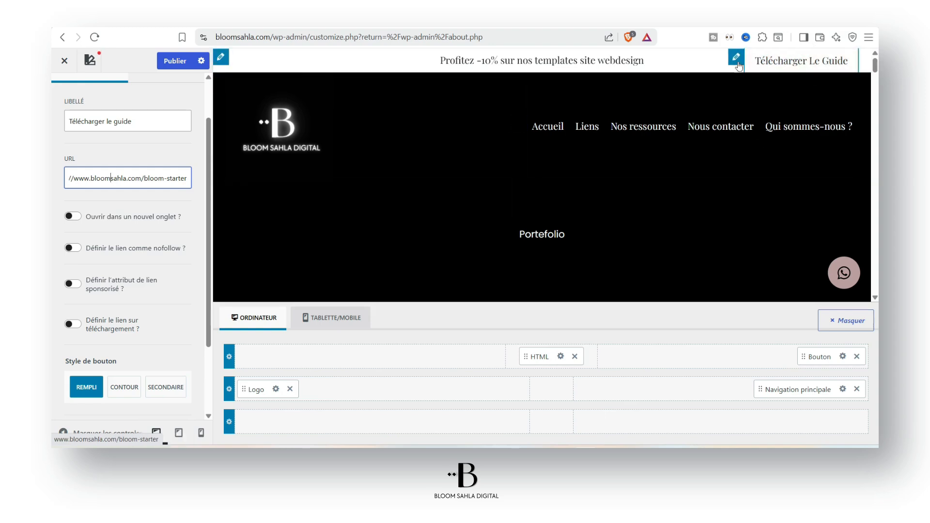
Step: Try the header button's new tab, nofollow and download link options, leaving all of them off
{"action": "left_click", "coordinate": [75, 219]}
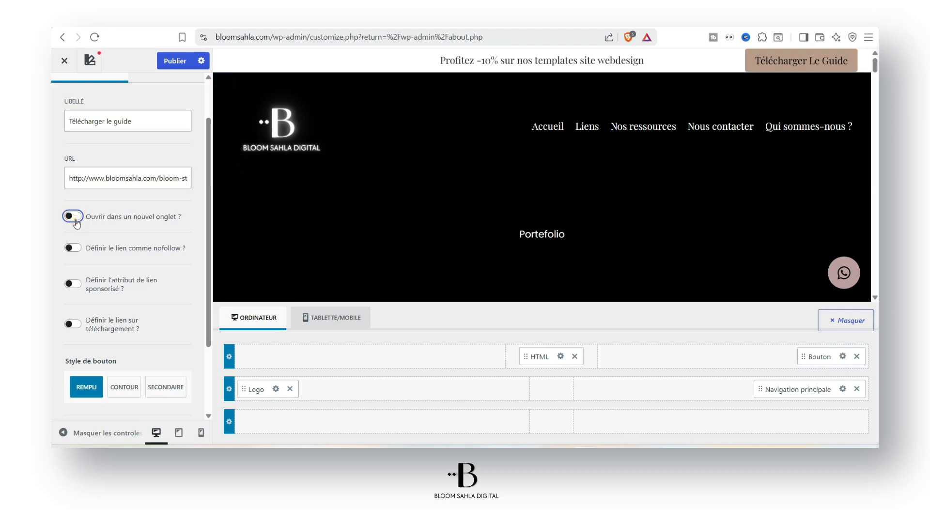
{"action": "left_click", "coordinate": [72, 217]}
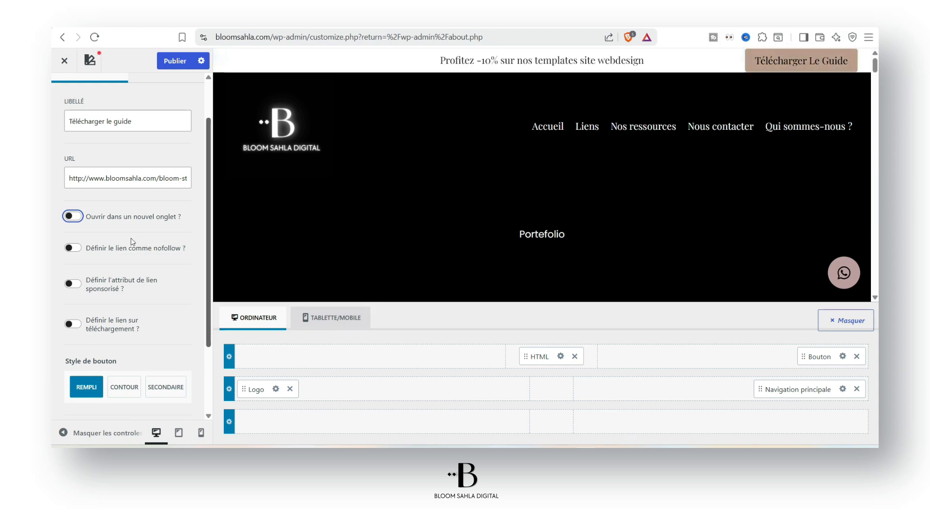
{"action": "left_click", "coordinate": [80, 251]}
{"action": "left_click", "coordinate": [72, 251]}
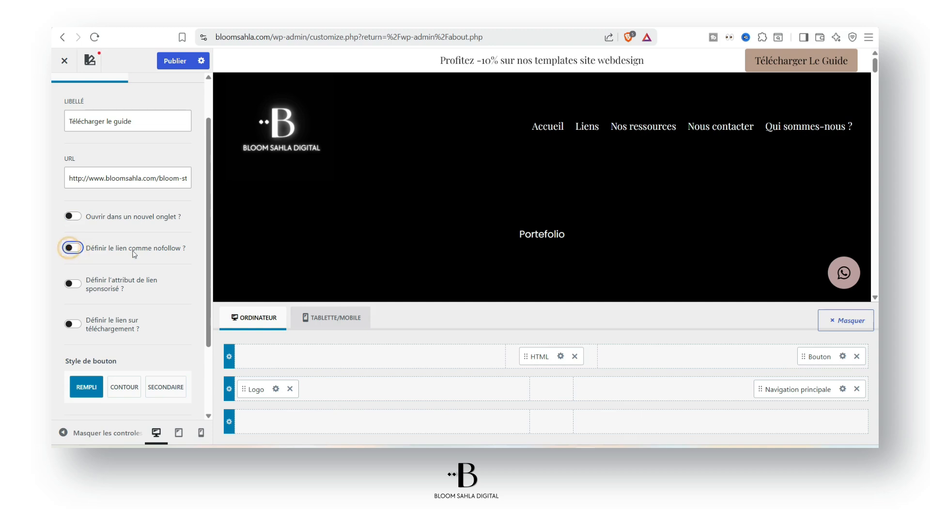
{"action": "scroll", "coordinate": [157, 248], "scroll_direction": "down", "scroll_amount": 2}
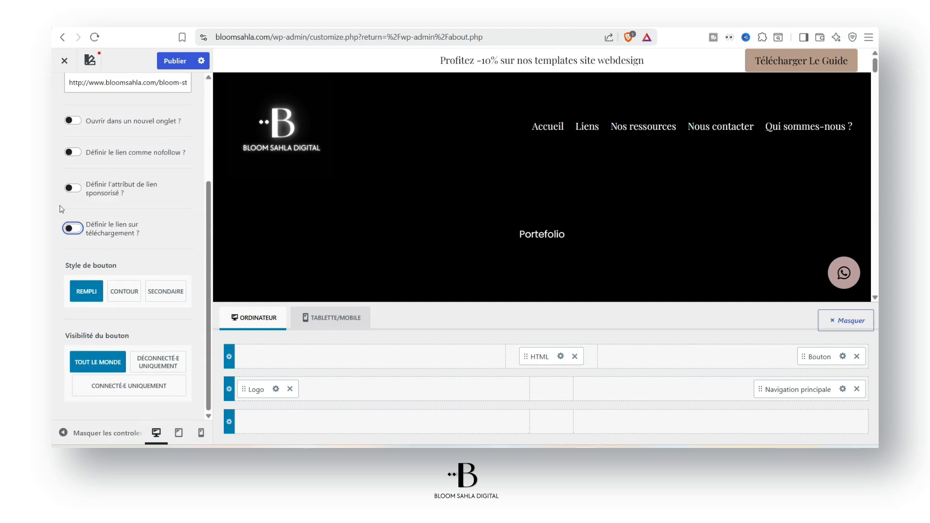
{"action": "left_click", "coordinate": [79, 226]}
{"action": "left_click", "coordinate": [71, 228]}
Step: Try the Contour and Secondaire styles on the header button and return it to Rempli
{"action": "left_click", "coordinate": [124, 299]}
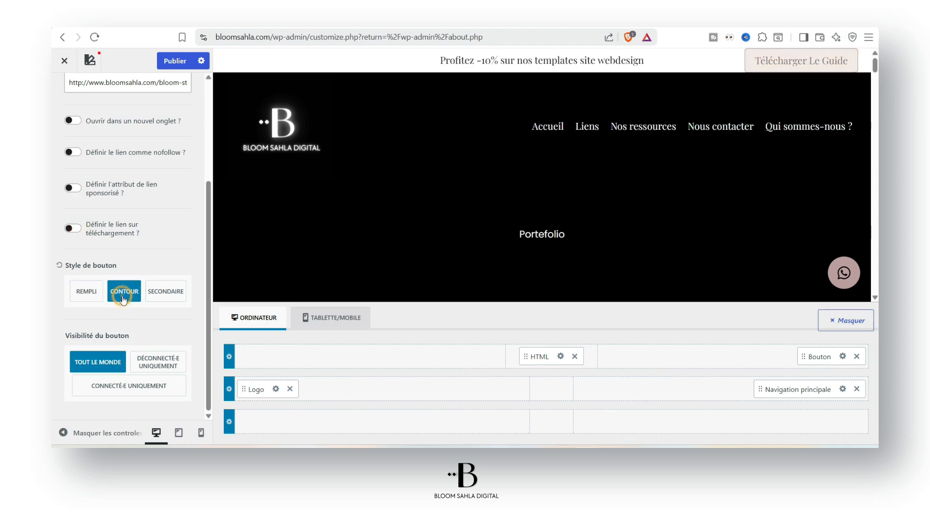
{"action": "left_click", "coordinate": [152, 295]}
{"action": "left_click", "coordinate": [136, 297]}
{"action": "left_click", "coordinate": [97, 291]}
{"action": "left_click", "coordinate": [124, 292]}
{"action": "left_click", "coordinate": [88, 292]}
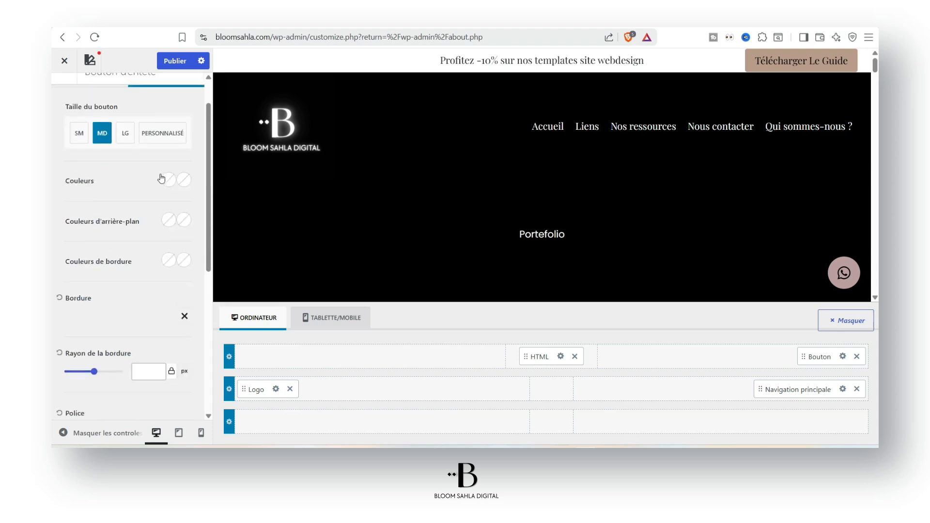
Step: Compare the header button's SM and MD sizes, keep SM, and check the header along the desktop preview
{"action": "scroll", "coordinate": [69, 188], "scroll_direction": "up", "scroll_amount": 2}
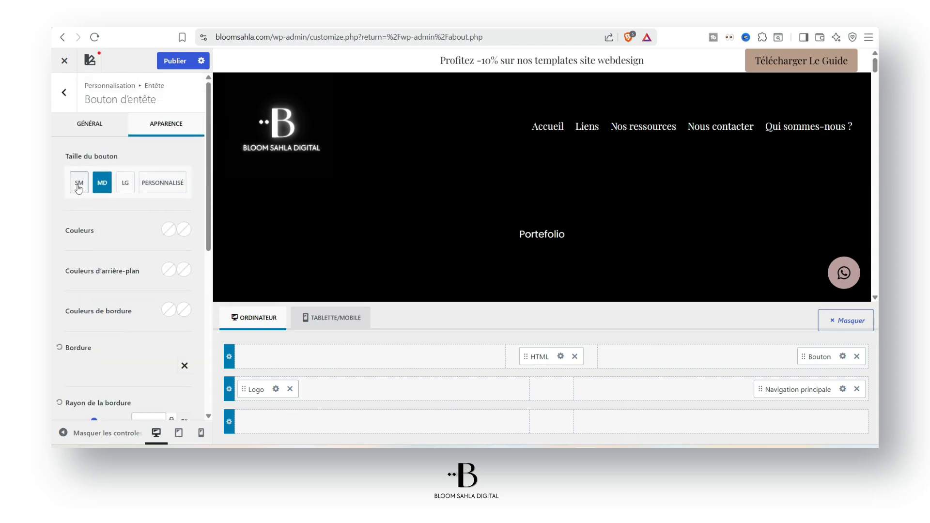
{"action": "left_click", "coordinate": [78, 187]}
{"action": "left_click", "coordinate": [110, 185]}
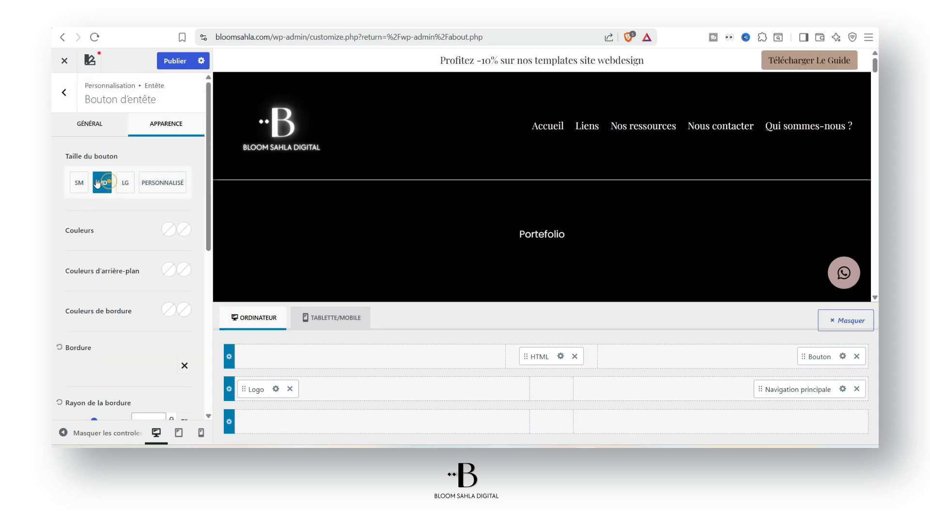
{"action": "left_click", "coordinate": [79, 183]}
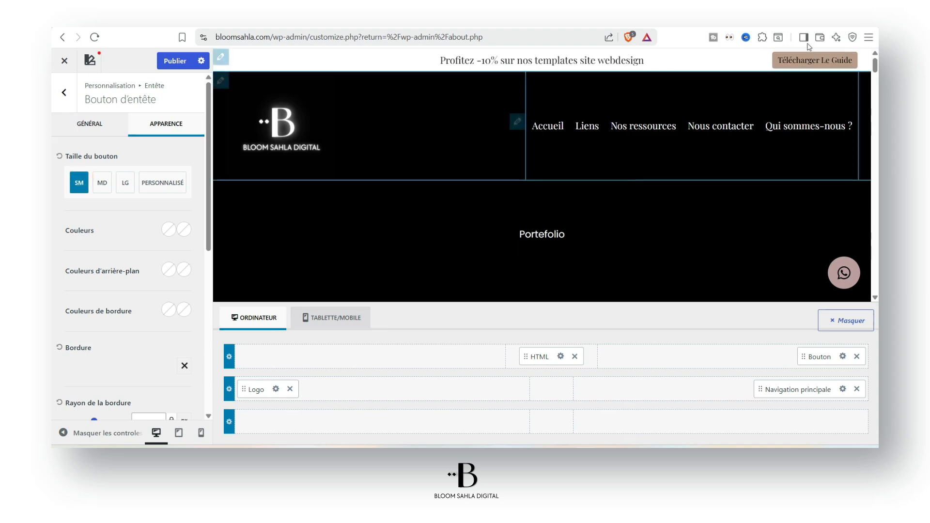
{"action": "scroll", "coordinate": [689, 161], "scroll_direction": "down", "scroll_amount": 5}
{"action": "scroll", "coordinate": [701, 168], "scroll_direction": "down", "scroll_amount": 5}
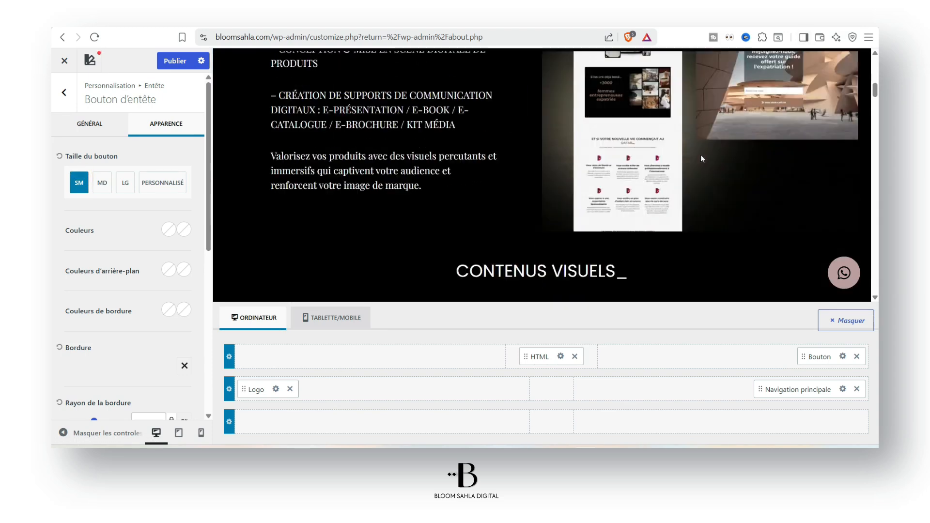
Step: In the tablet header's promotional text, set the top outer margin to 15 px and the font size to 22 px
{"action": "left_click", "coordinate": [331, 318]}
{"action": "left_click", "coordinate": [482, 64]}
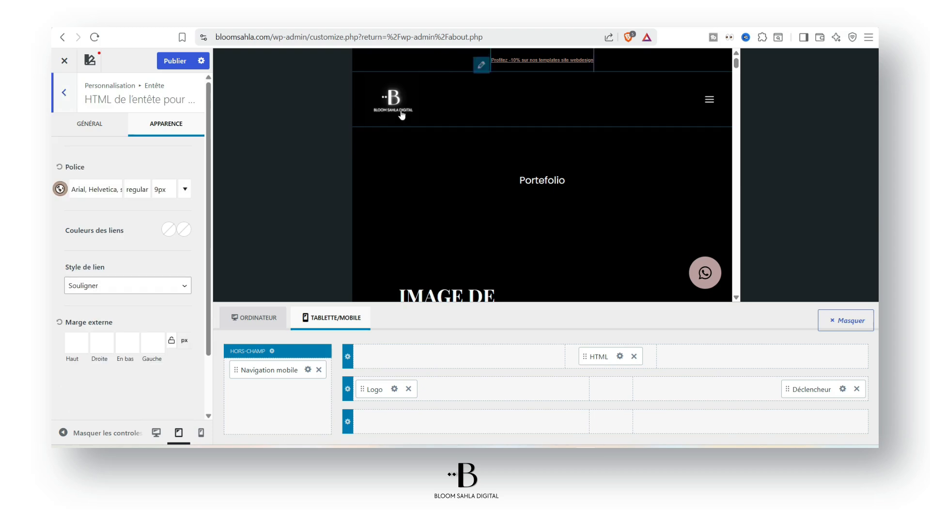
{"action": "scroll", "coordinate": [146, 307], "scroll_direction": "down", "scroll_amount": 2}
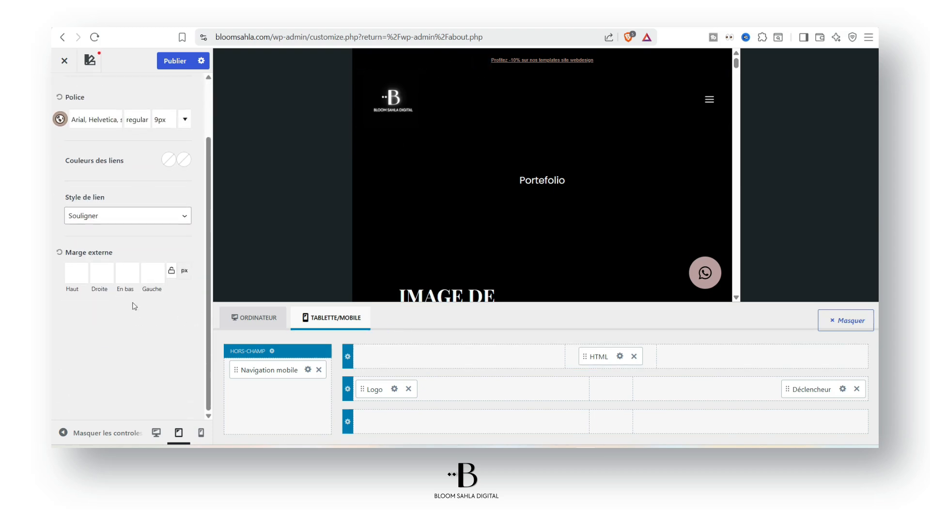
{"action": "left_click", "coordinate": [82, 271]}
{"action": "left_click", "coordinate": [83, 271]}
{"action": "left_click", "coordinate": [83, 271]}
{"action": "left_click", "coordinate": [83, 272]}
{"action": "left_click", "coordinate": [83, 271]}
{"action": "left_click", "coordinate": [83, 271]}
{"action": "left_click", "coordinate": [83, 271]}
{"action": "left_click", "coordinate": [83, 271]}
{"action": "left_click", "coordinate": [83, 271]}
{"action": "left_click", "coordinate": [82, 271]}
{"action": "left_click", "coordinate": [165, 121]}
Step: Try a right outer margin of 47 px on the tablet promotional text and reset it to 0
{"action": "left_click", "coordinate": [103, 273]}
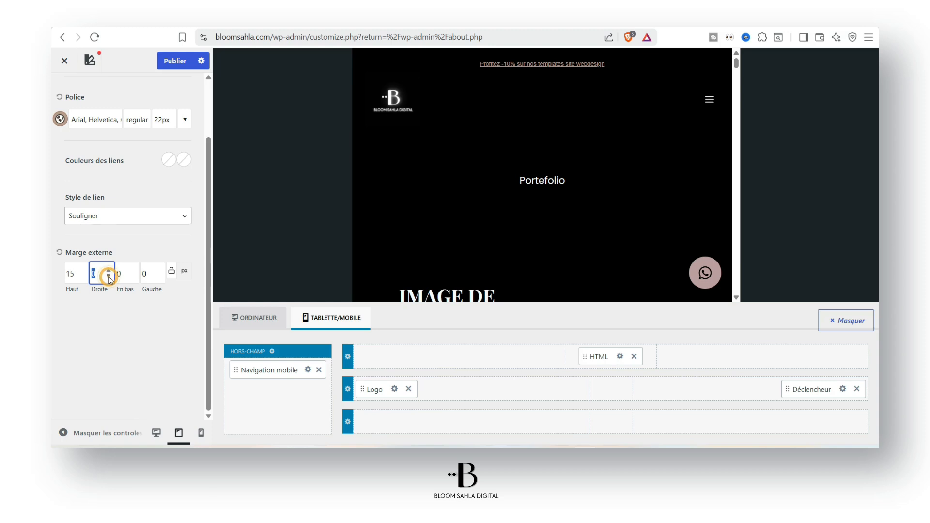
{"action": "left_click_drag", "start_coordinate": [108, 272], "coordinate": [114, 280]}
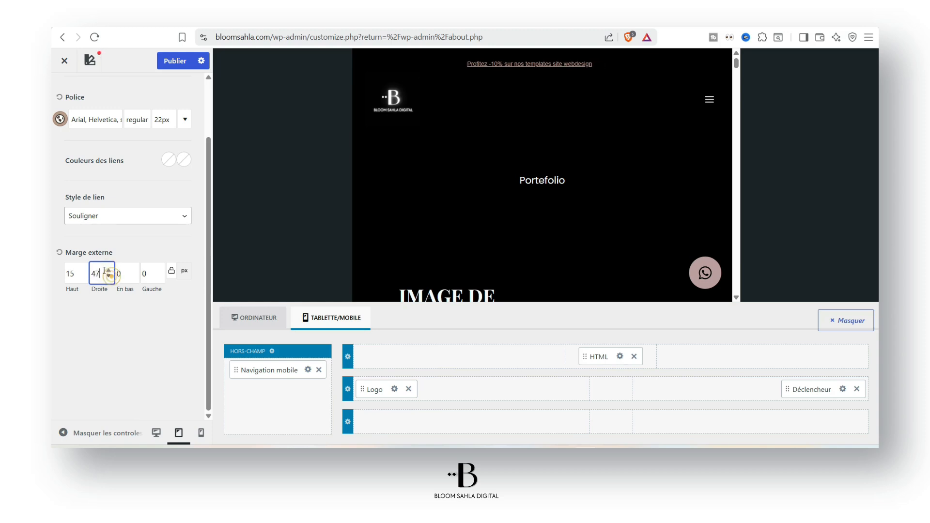
{"action": "type", "text": "0"}
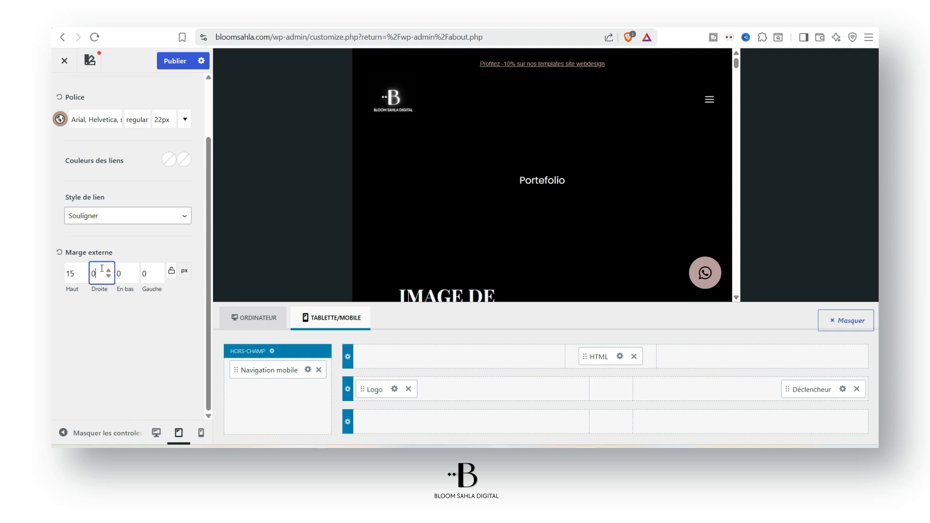
{"action": "double_click", "coordinate": [130, 267]}
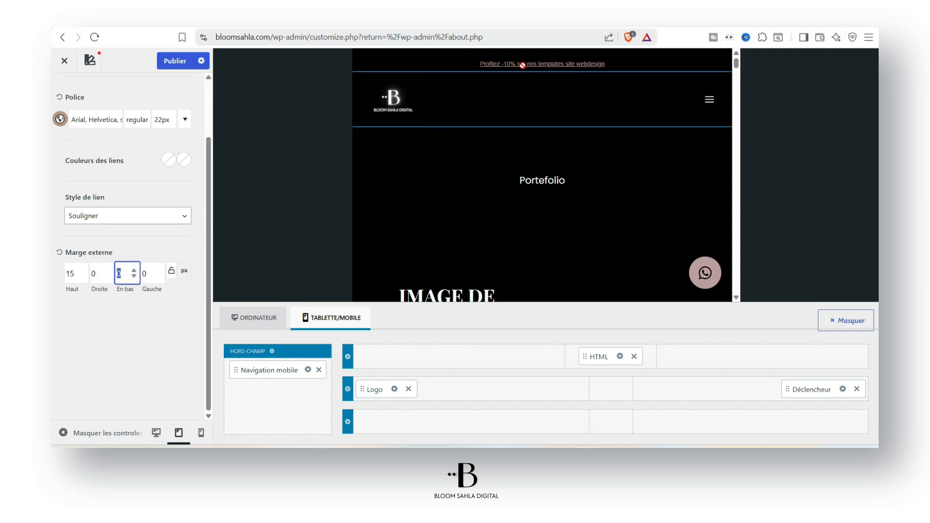
{"action": "left_click", "coordinate": [401, 62]}
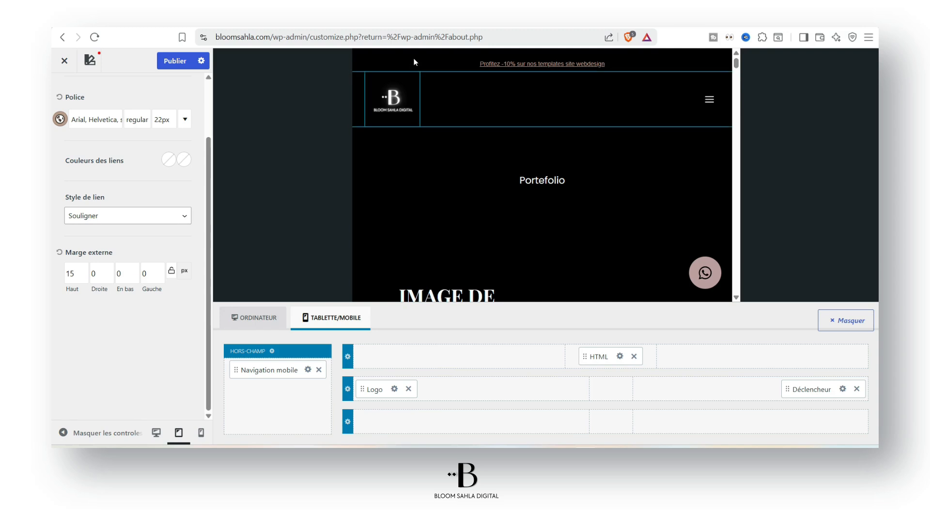
Step: Set the tablet promotional text's link style to Ne pas souligner and its link colour to the brown palette colour
{"action": "left_click", "coordinate": [125, 285]}
{"action": "left_click", "coordinate": [124, 310]}
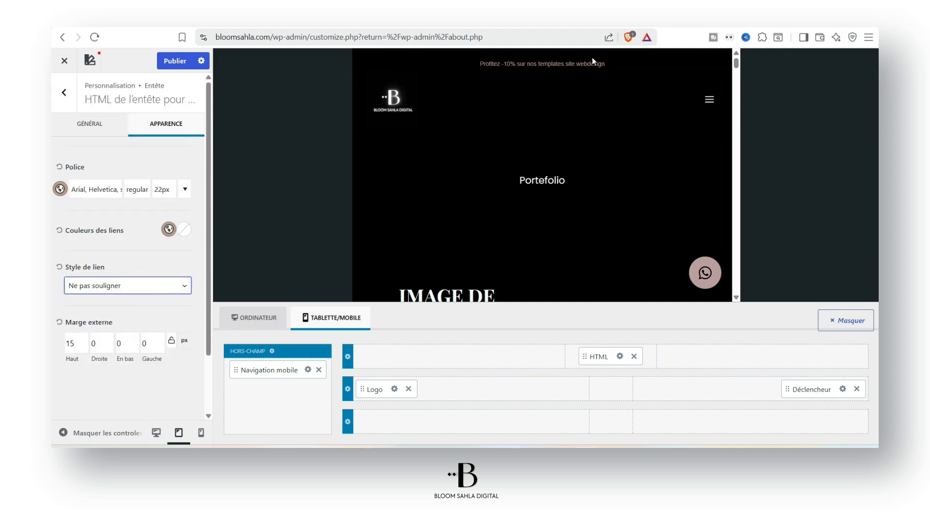
{"action": "left_click", "coordinate": [392, 56]}
Step: Set the tablet promotional link's hover colour to near-white FFFEFE
{"action": "left_click", "coordinate": [620, 357]}
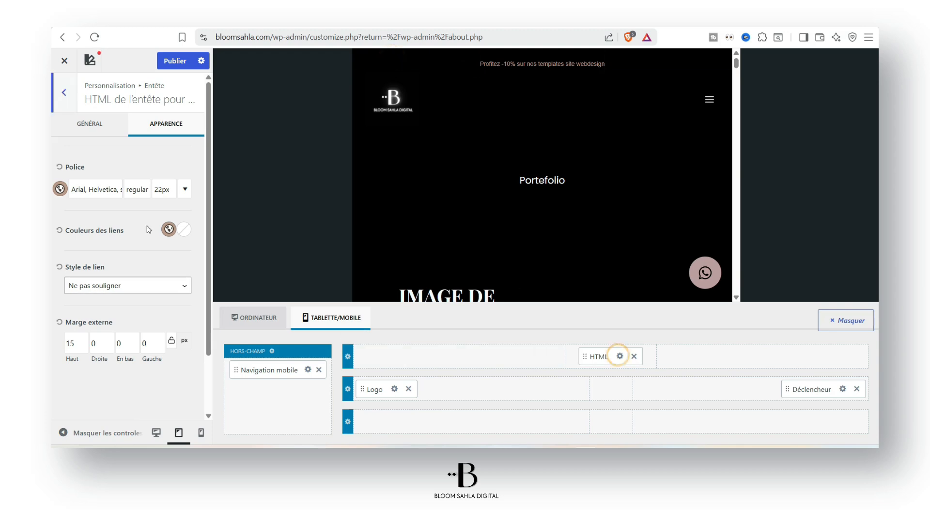
{"action": "left_click", "coordinate": [622, 356]}
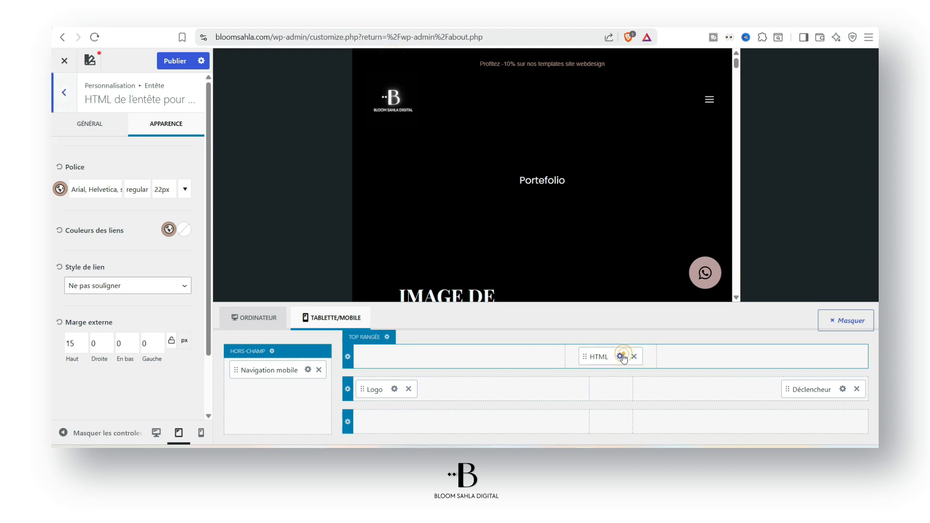
{"action": "left_click", "coordinate": [184, 228]}
{"action": "mouse_move", "coordinate": [86, 255]}
{"action": "left_mouse_down"}
{"action": "mouse_move", "coordinate": [128, 275]}
{"action": "mouse_move", "coordinate": [134, 266]}
{"action": "mouse_move", "coordinate": [67, 243]}
{"action": "left_mouse_up"}
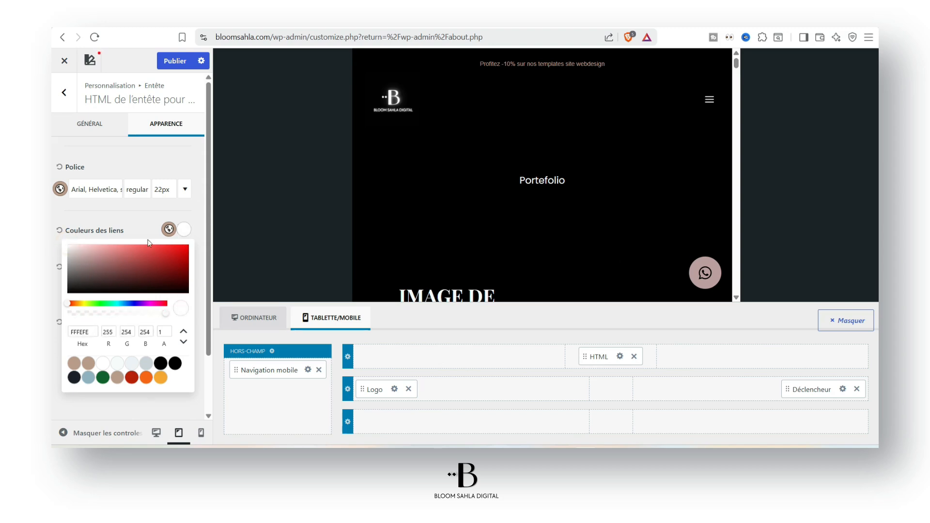
{"action": "left_click", "coordinate": [158, 212]}
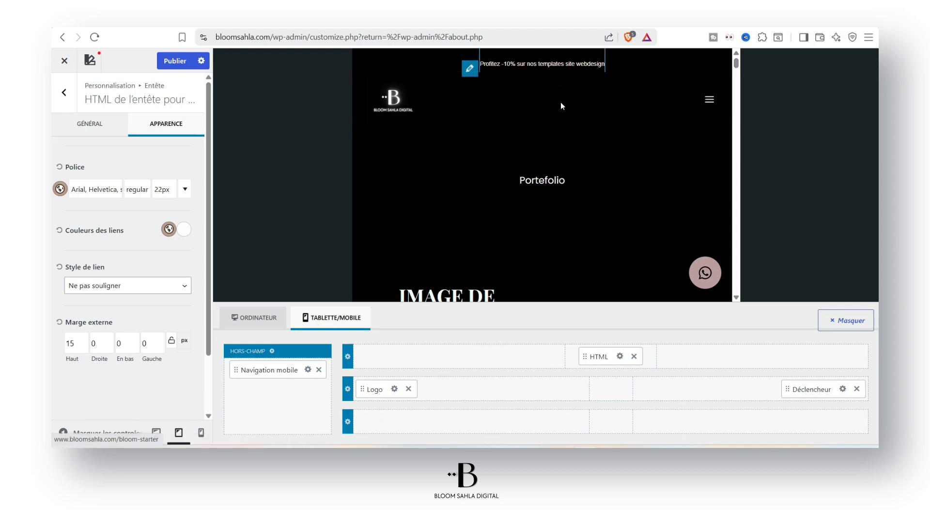
Step: Compare the promotional text in the desktop and tablet headers and inspect the tablet version's linked content in visual and code views
{"action": "left_click", "coordinate": [248, 318]}
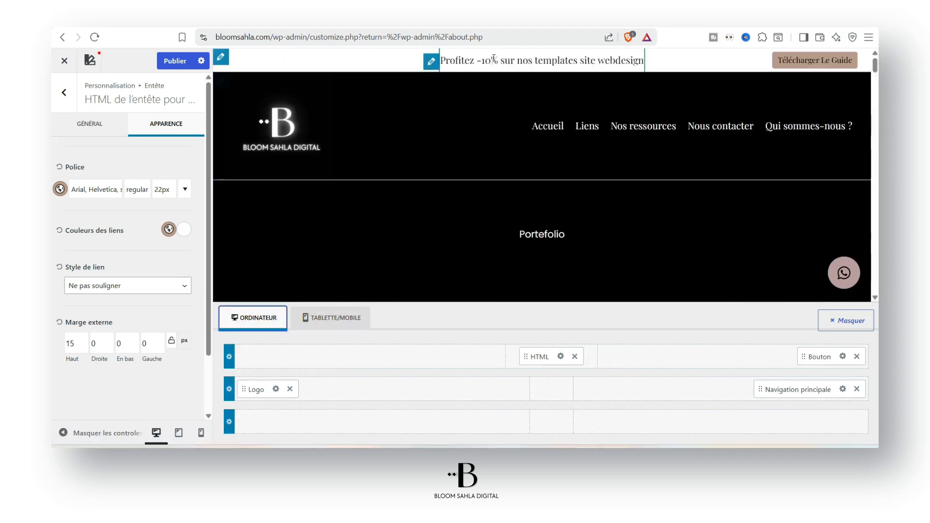
{"action": "left_click", "coordinate": [339, 319]}
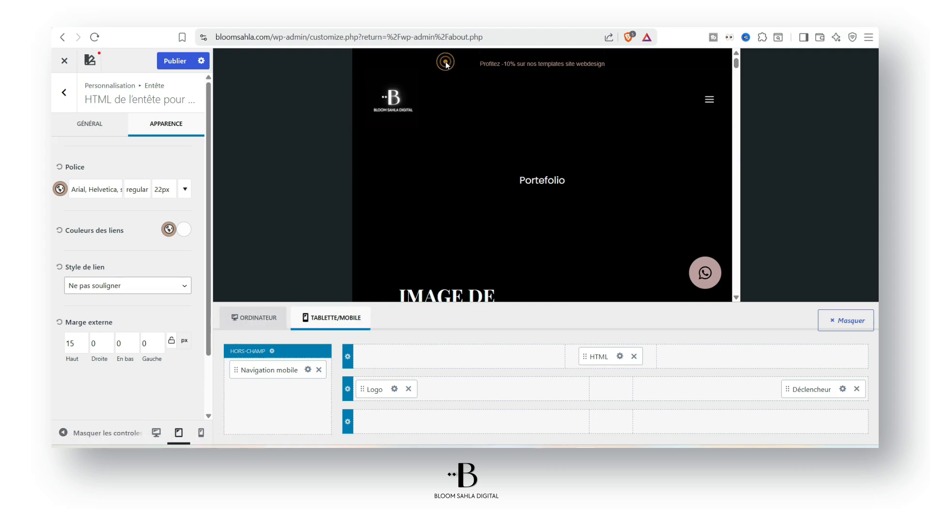
{"action": "left_click", "coordinate": [89, 124]}
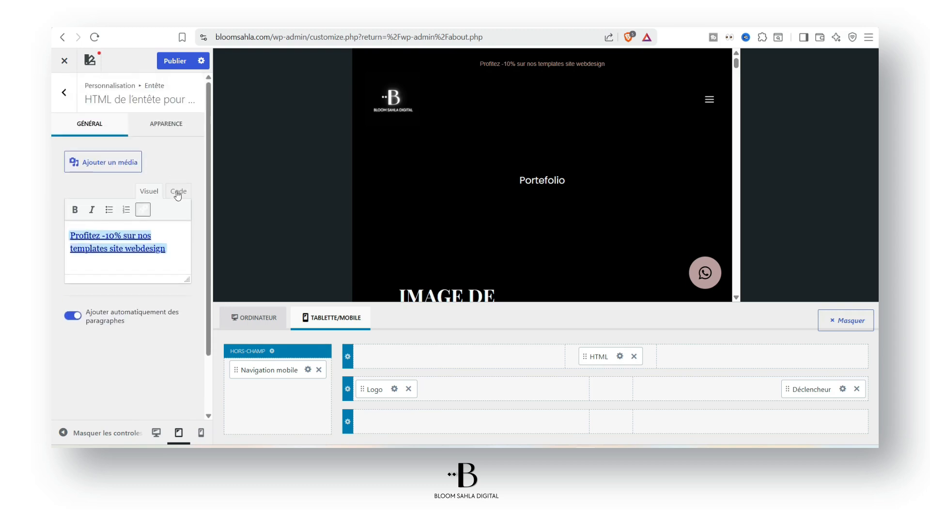
{"action": "left_click", "coordinate": [175, 191]}
{"action": "left_click", "coordinate": [156, 193]}
{"action": "left_click", "coordinate": [174, 191]}
{"action": "left_click", "coordinate": [146, 191]}
{"action": "left_click", "coordinate": [166, 190]}
{"action": "left_click", "coordinate": [150, 191]}
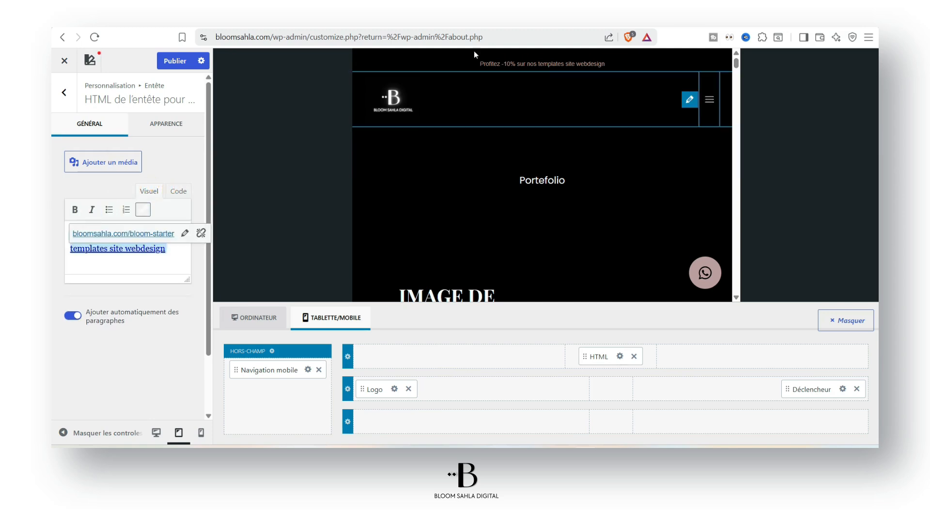
{"action": "left_click", "coordinate": [148, 127]}
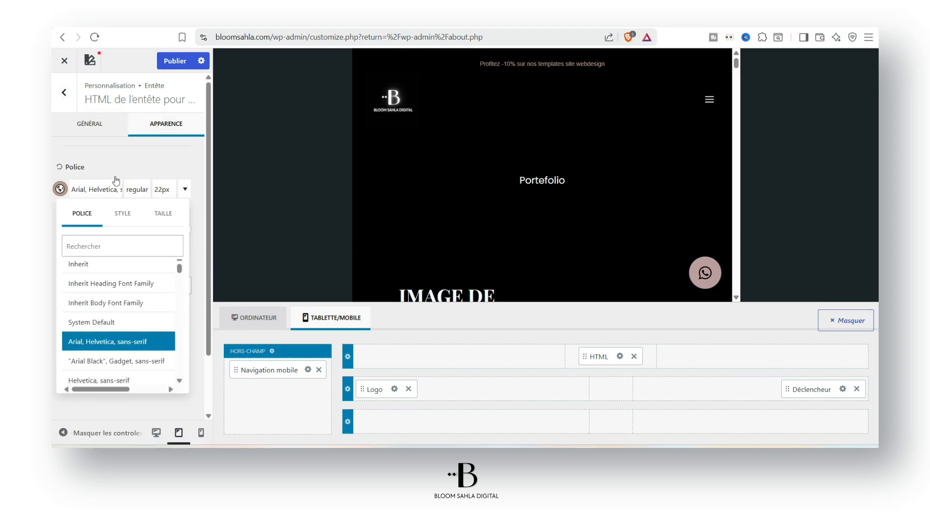
{"action": "scroll", "coordinate": [116, 181], "scroll_direction": "down", "scroll_amount": 2}
{"action": "scroll", "coordinate": [110, 135], "scroll_direction": "up", "scroll_amount": 2}
Step: Try enabling the transparent header, check the promotional text against the scrolled desktop page, and turn the transparent header off again
{"action": "left_click", "coordinate": [72, 96]}
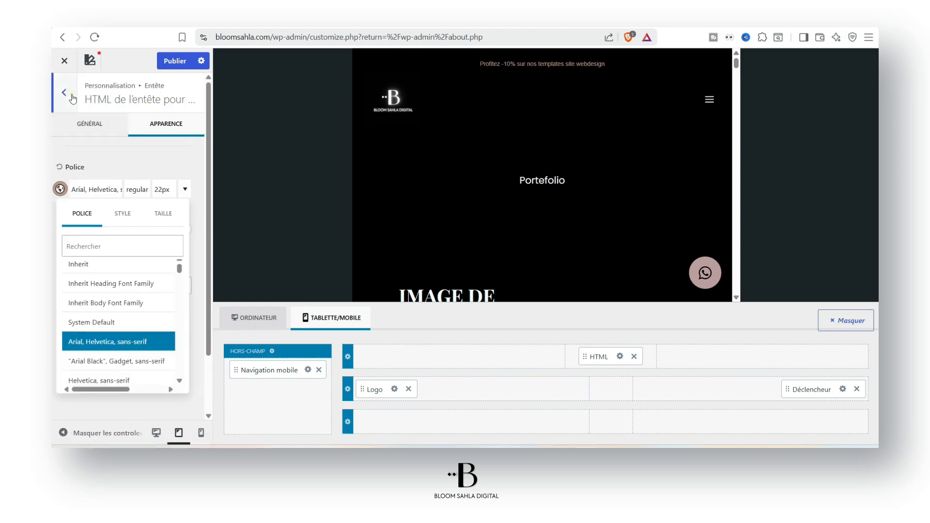
{"action": "left_click", "coordinate": [176, 256]}
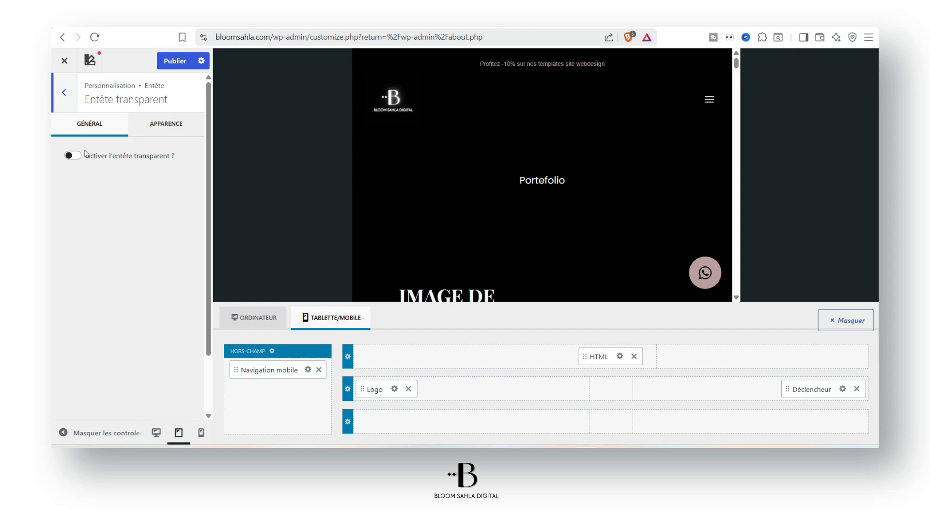
{"action": "left_click", "coordinate": [72, 159]}
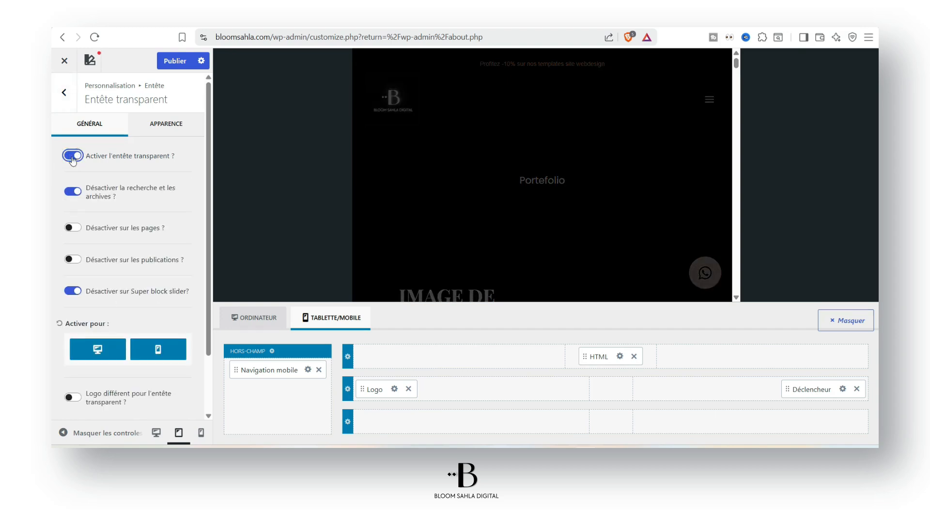
{"action": "left_click", "coordinate": [264, 320]}
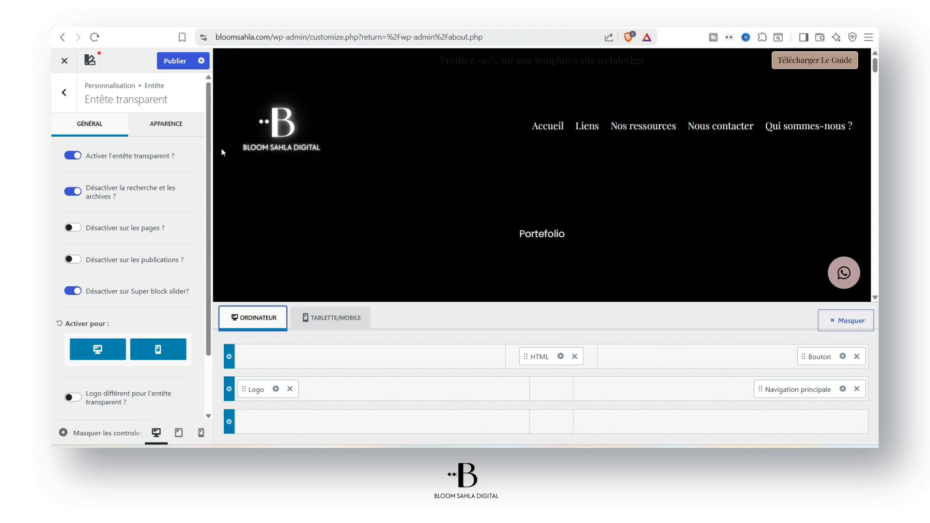
{"action": "triple_click", "coordinate": [525, 60]}
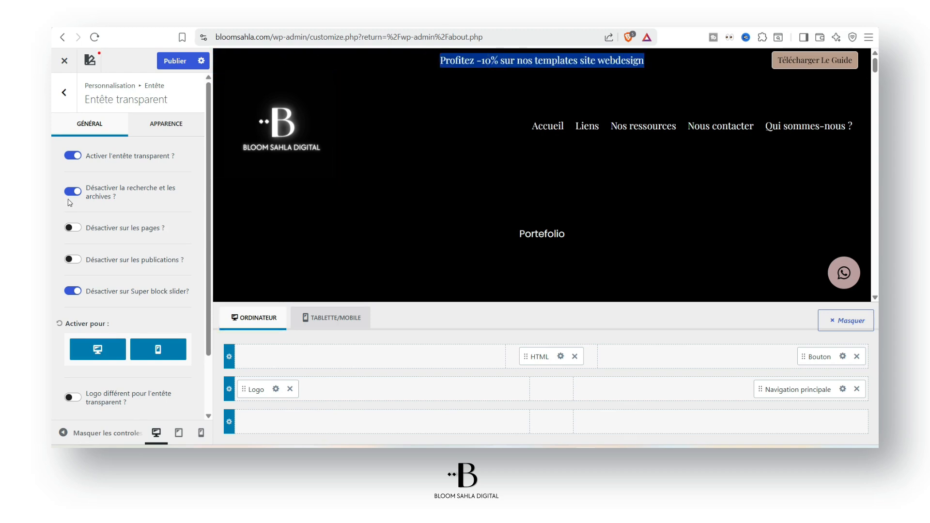
{"action": "scroll", "coordinate": [129, 208], "scroll_direction": "down", "scroll_amount": 2}
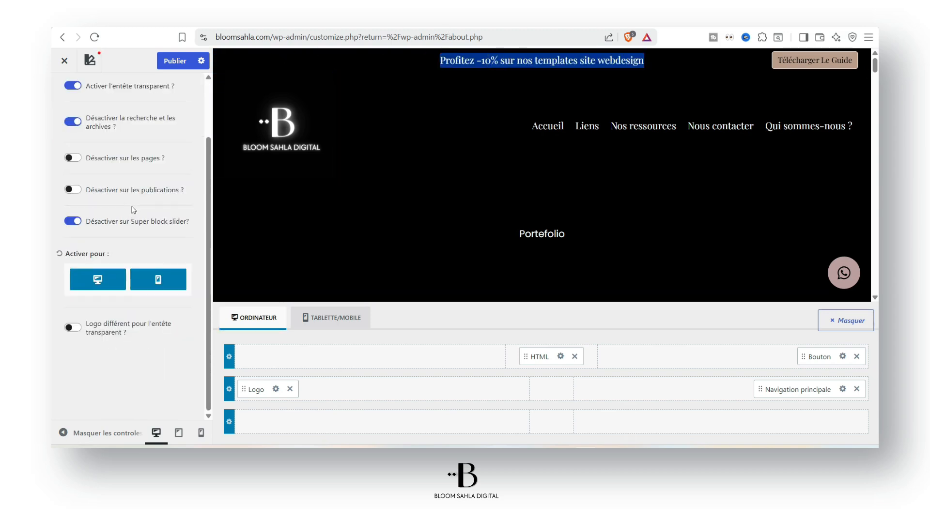
{"action": "scroll", "coordinate": [130, 207], "scroll_direction": "up", "scroll_amount": 2}
{"action": "scroll", "coordinate": [444, 127], "scroll_direction": "down", "scroll_amount": 3}
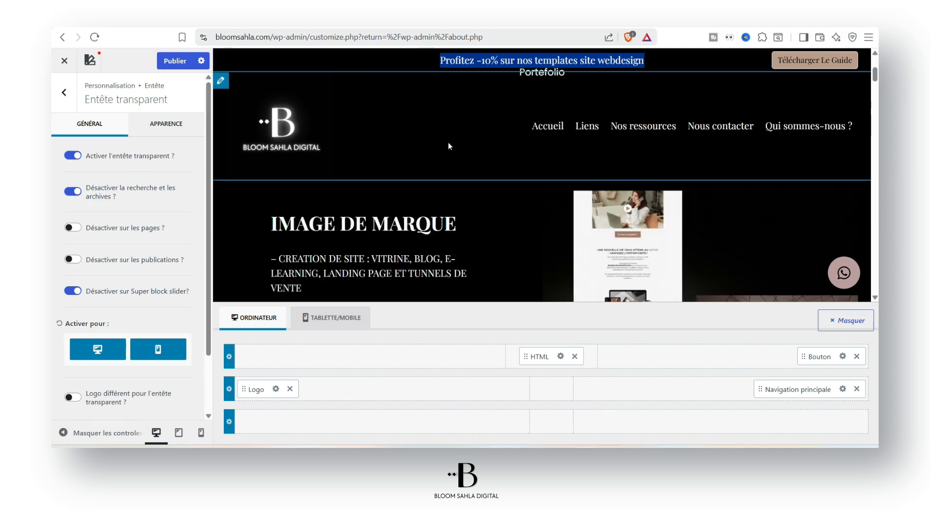
{"action": "scroll", "coordinate": [444, 135], "scroll_direction": "up", "scroll_amount": 3}
{"action": "left_click", "coordinate": [466, 62]}
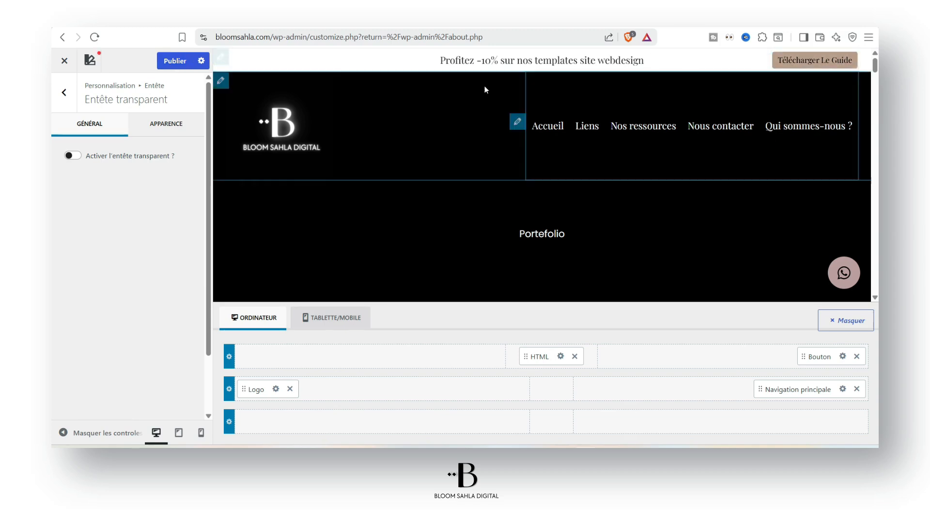
Step: Set the publishing action to Planifier and set the scheduled month and day to 20 August
{"action": "left_click", "coordinate": [201, 61]}
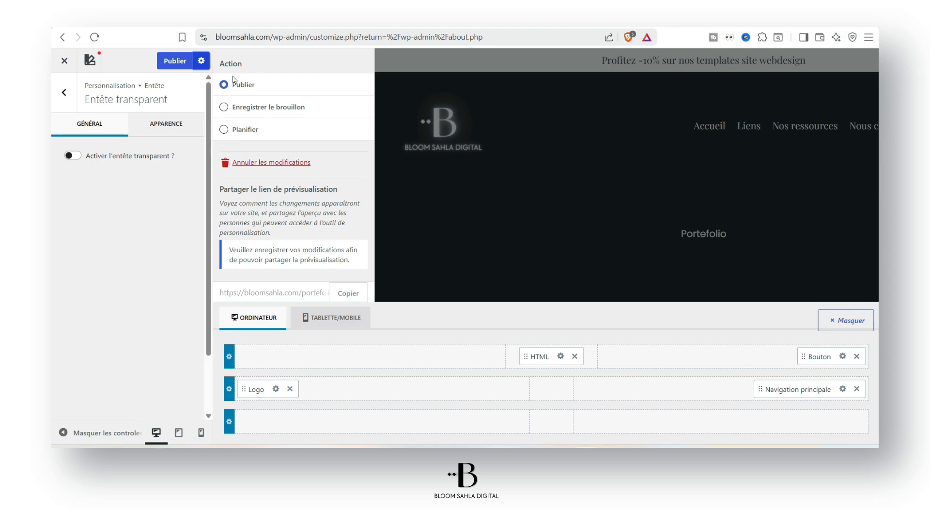
{"action": "left_click", "coordinate": [224, 130]}
{"action": "left_click", "coordinate": [242, 202]}
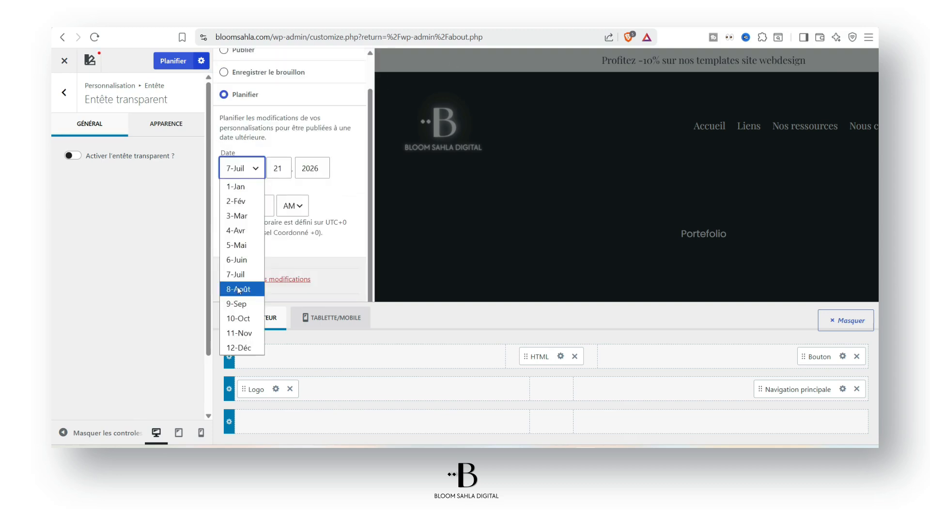
{"action": "left_click", "coordinate": [236, 289]}
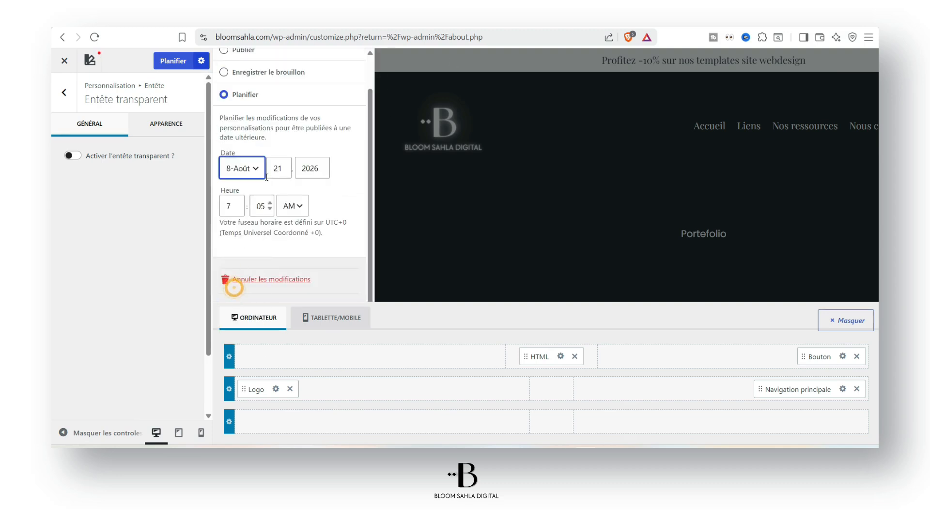
{"action": "left_click", "coordinate": [287, 172]}
{"action": "left_click", "coordinate": [300, 204]}
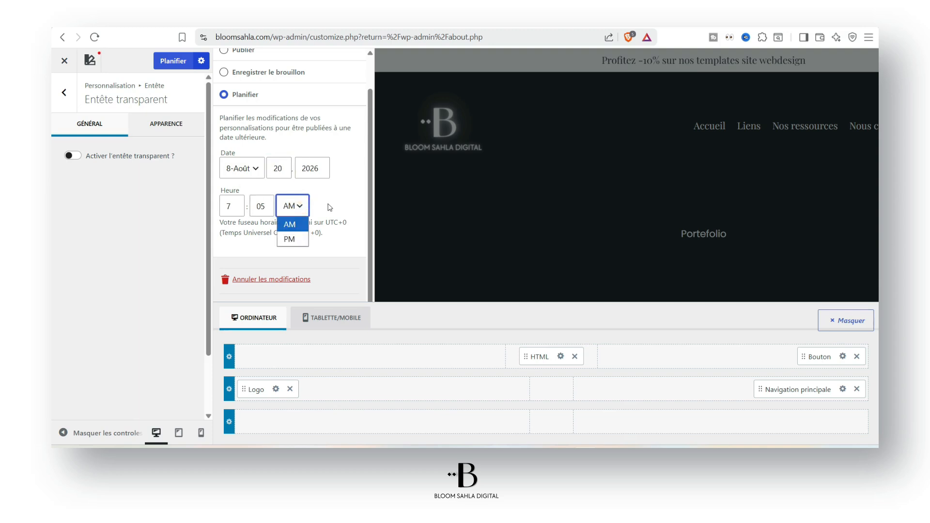
{"action": "left_click", "coordinate": [240, 208]}
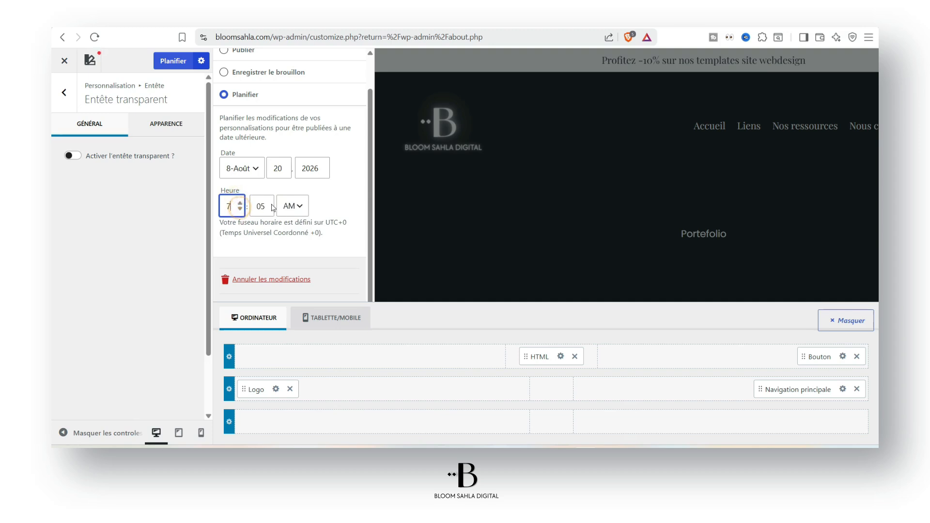
Step: Check the header in the tablet preview and return to the desktop preview and the scheduling options
{"action": "left_click", "coordinate": [329, 319]}
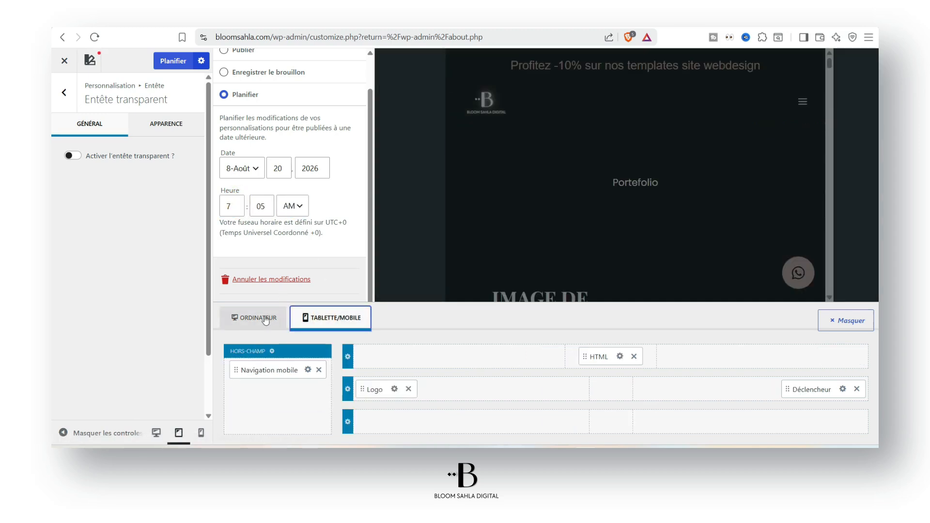
{"action": "left_click", "coordinate": [266, 324]}
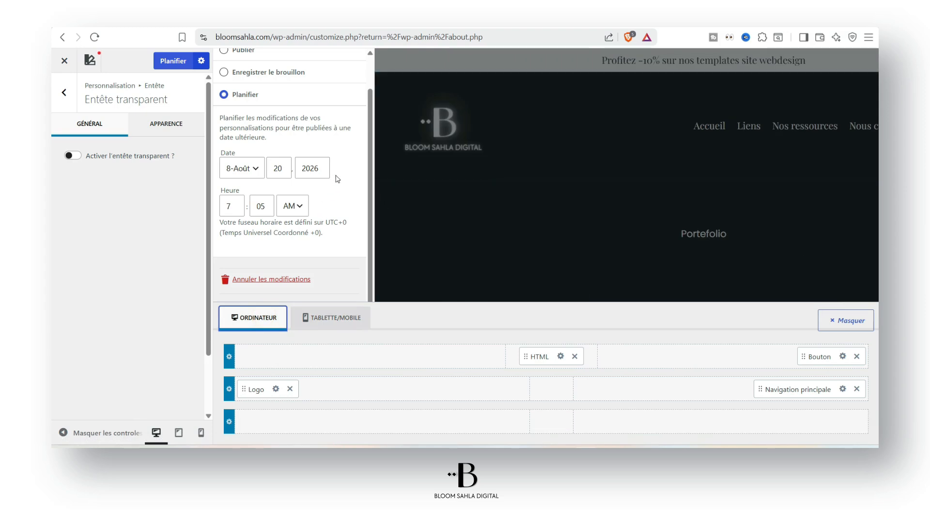
{"action": "scroll", "coordinate": [337, 167], "scroll_direction": "up", "scroll_amount": 1}
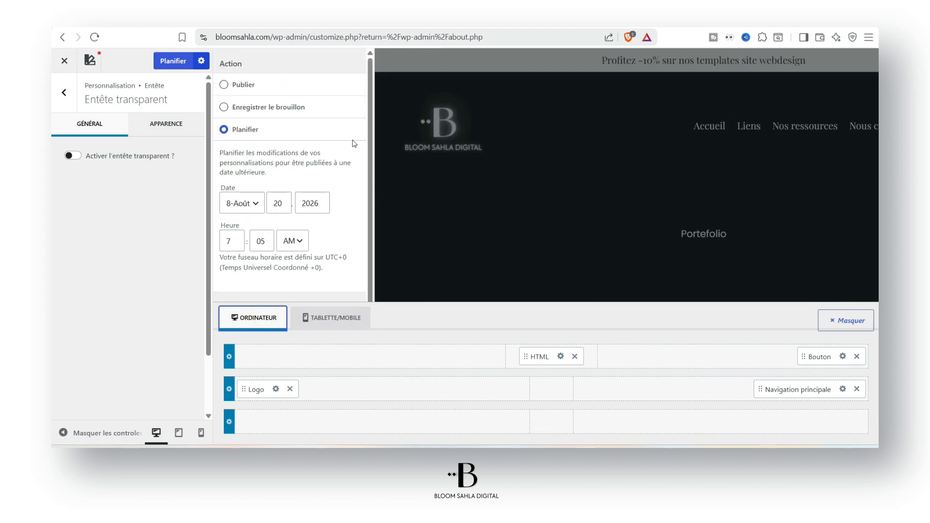